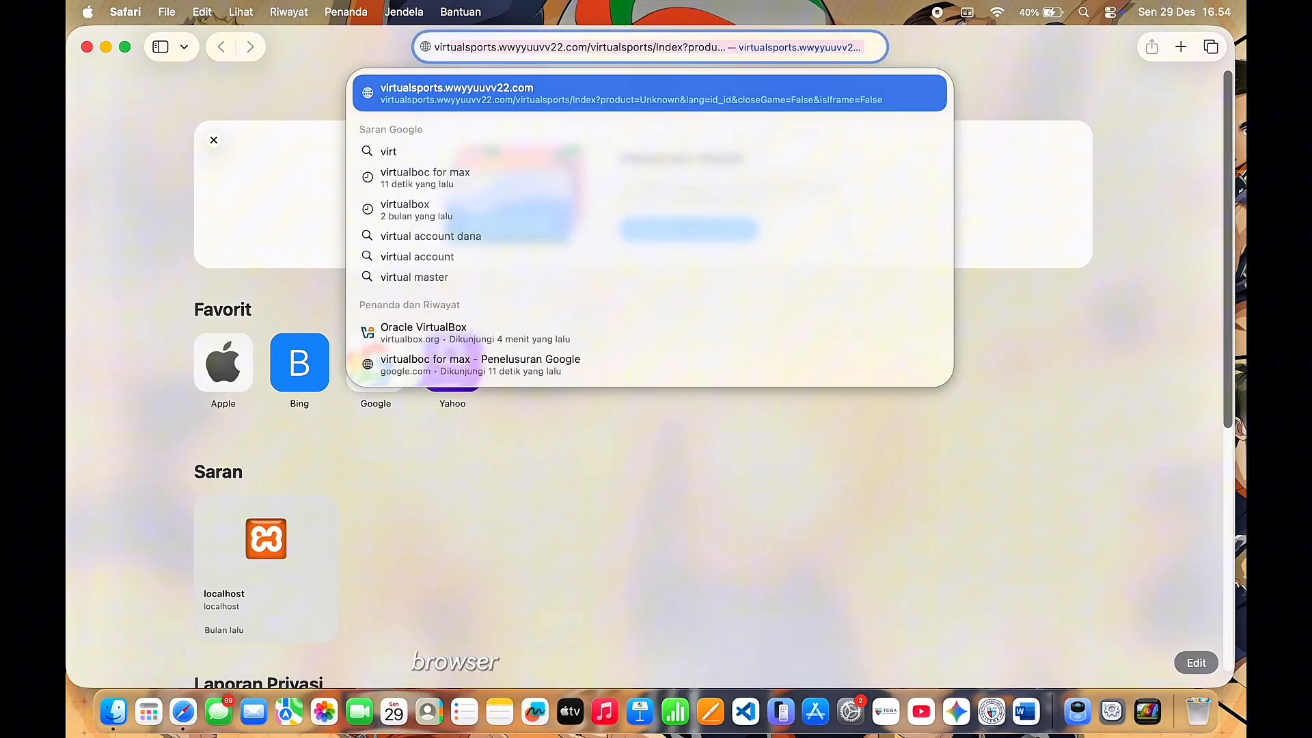
Step: Search the web for "virtualbox for macbook"
text(x for)
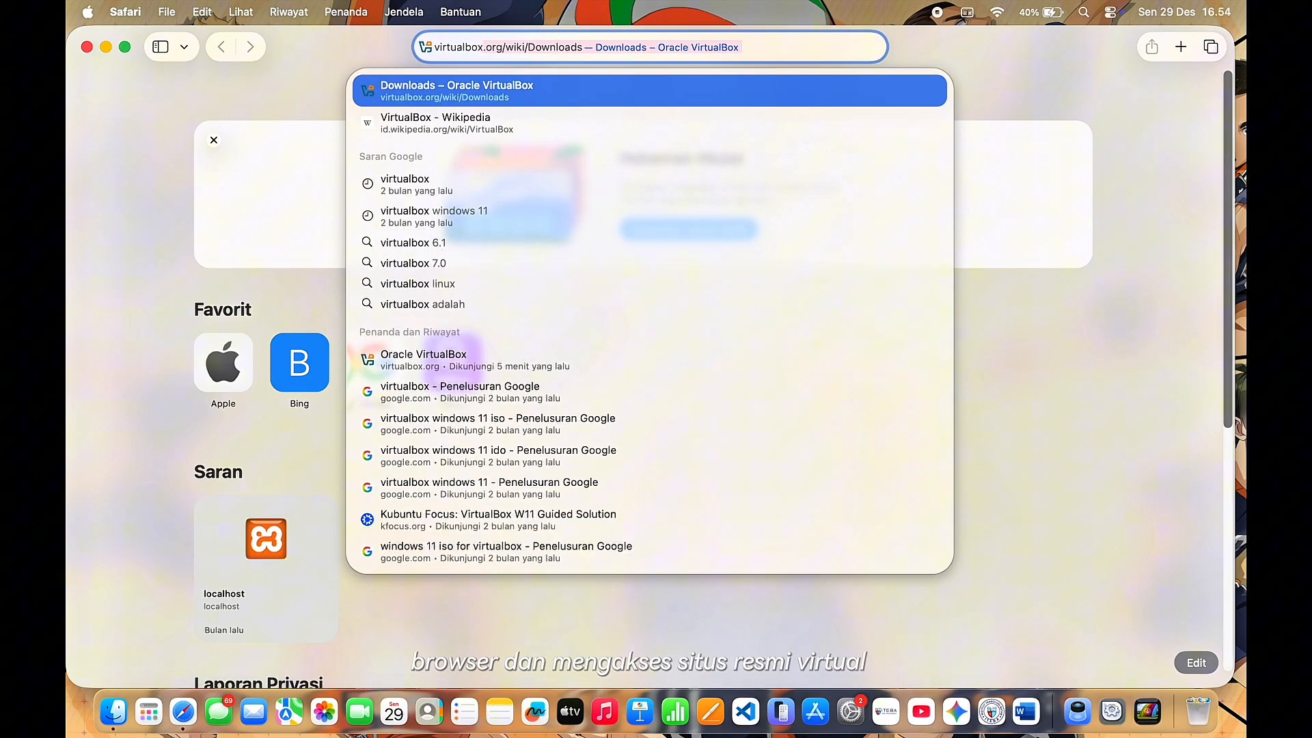
text( macbook)
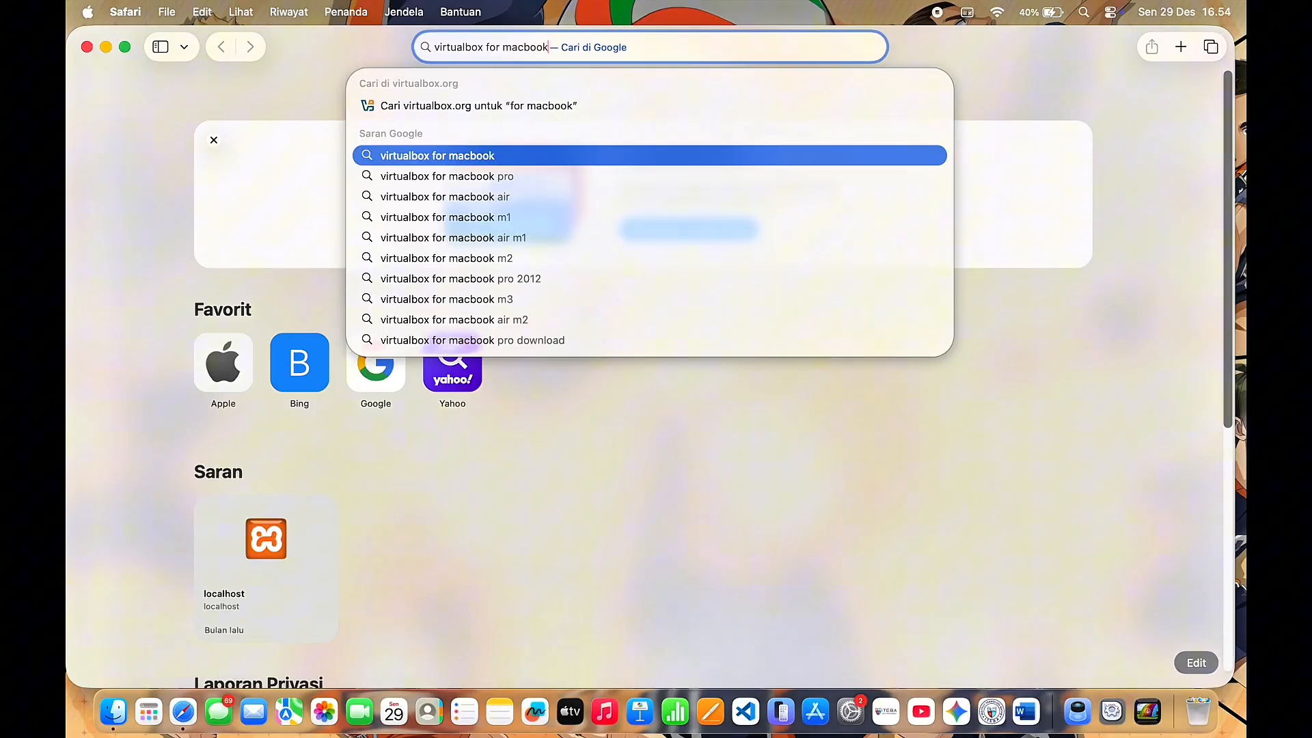
key(Return)
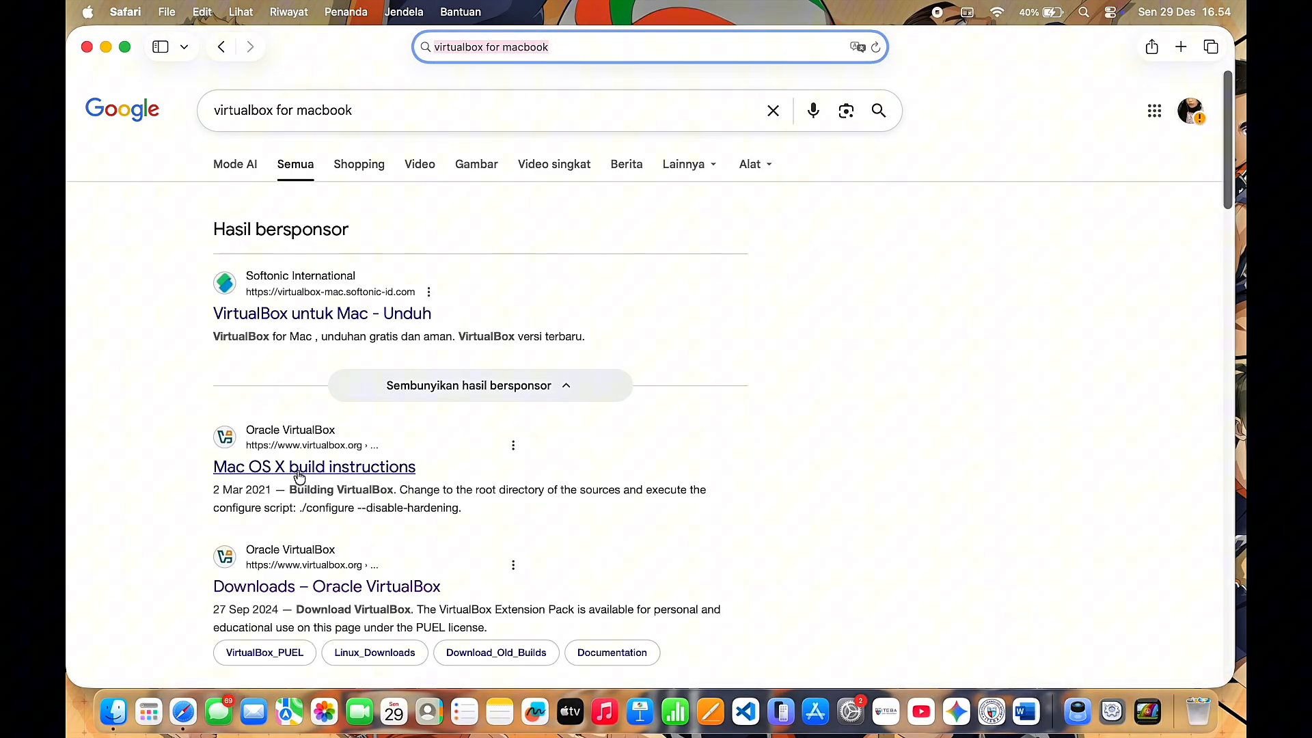
Step: Open the VirtualBox site's download page from the search results and download the 7.2.4 package for macOS / Apple Silicon hosts
click(306, 470)
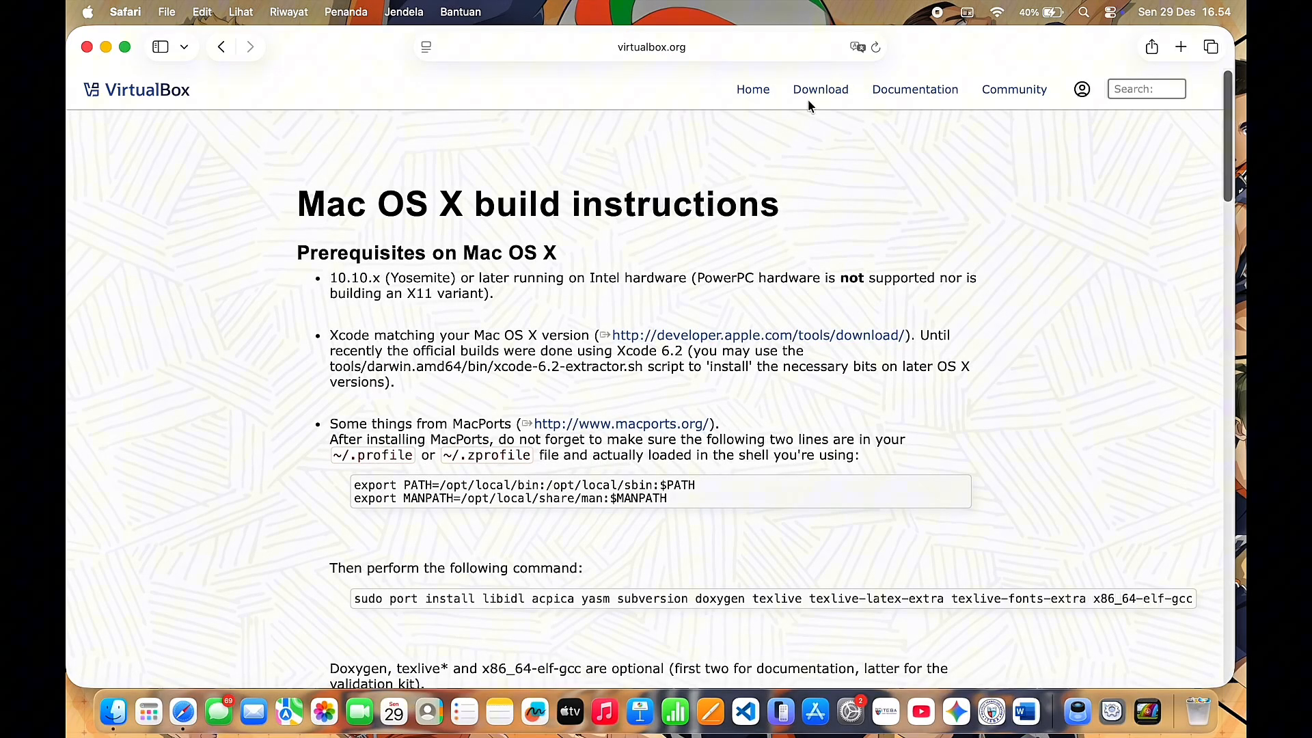
click(818, 93)
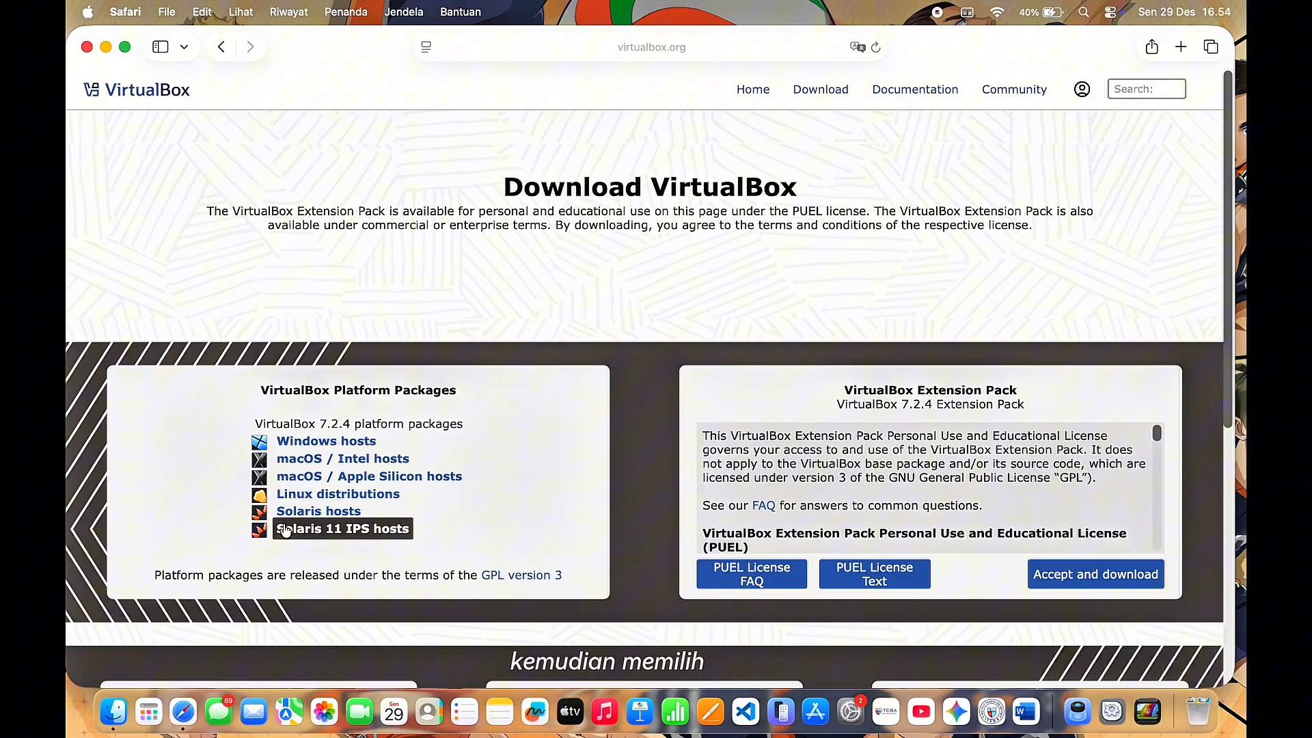
click(313, 476)
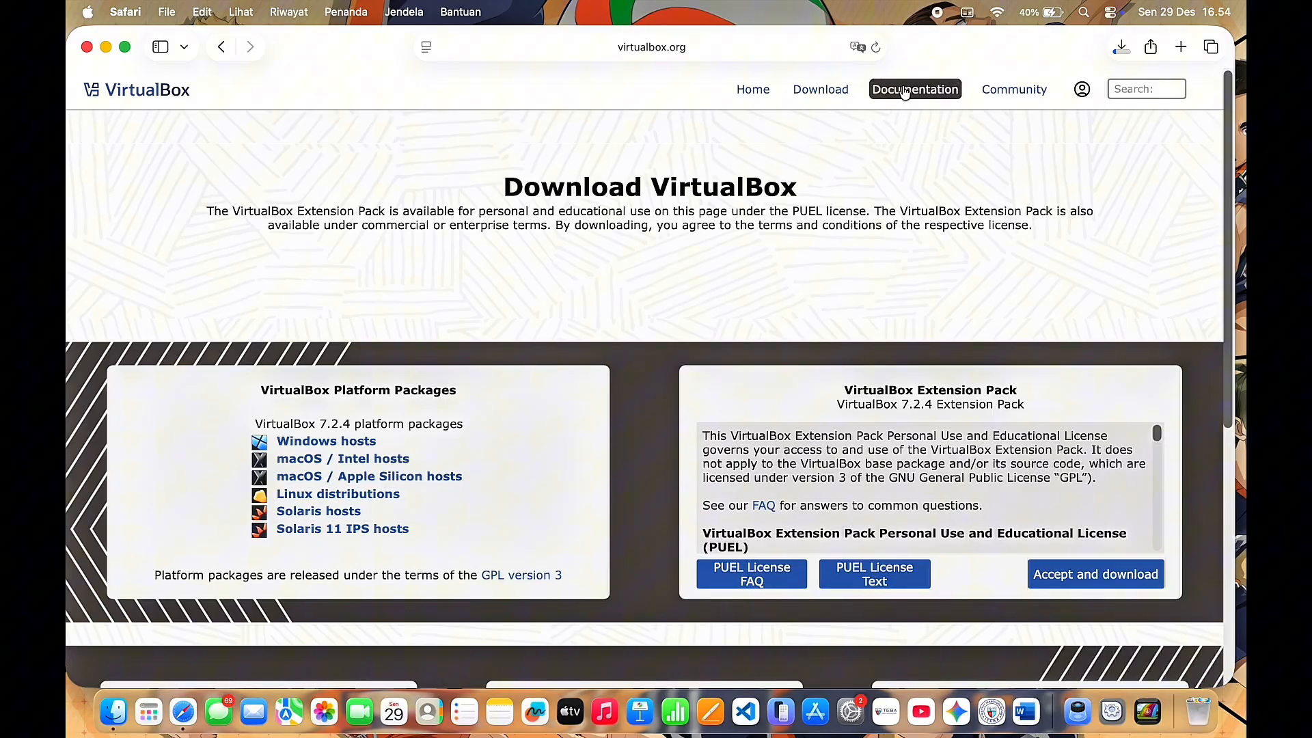
click(1122, 50)
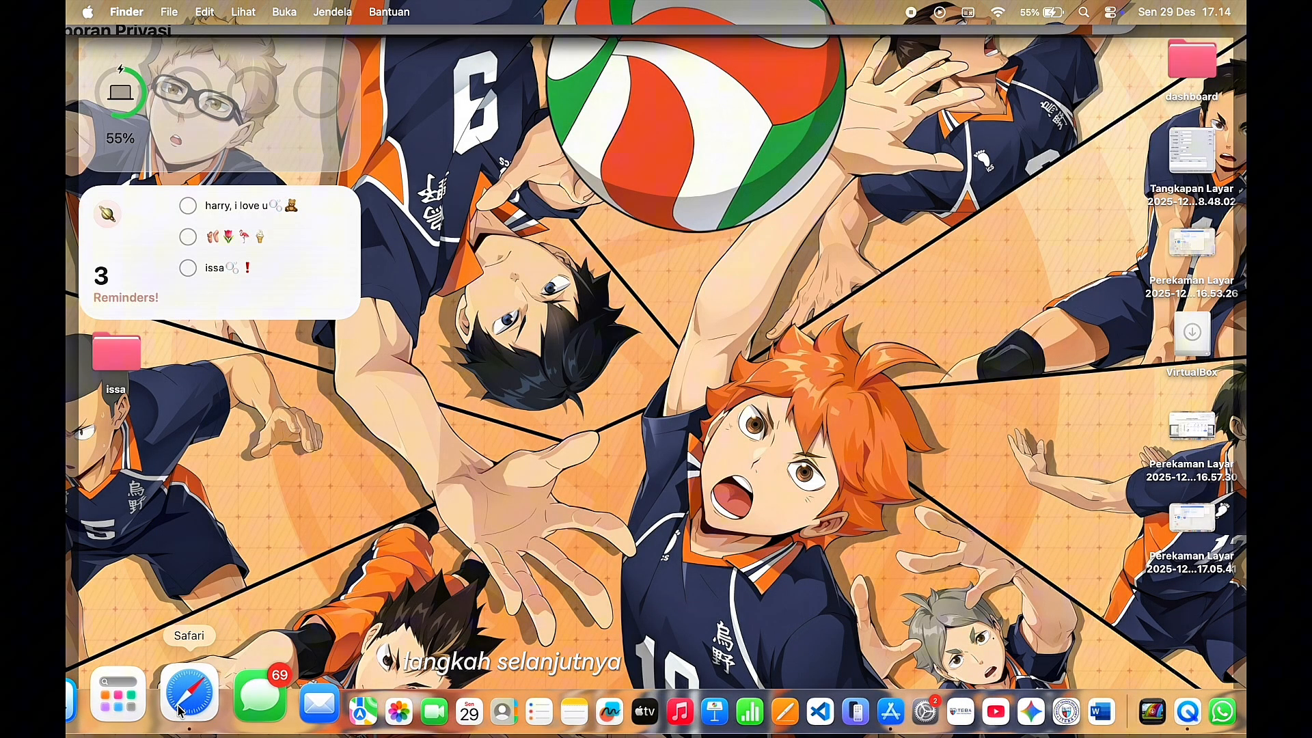
Step: Switch to Safari and search the web for "ubuntu for arm"
click(179, 711)
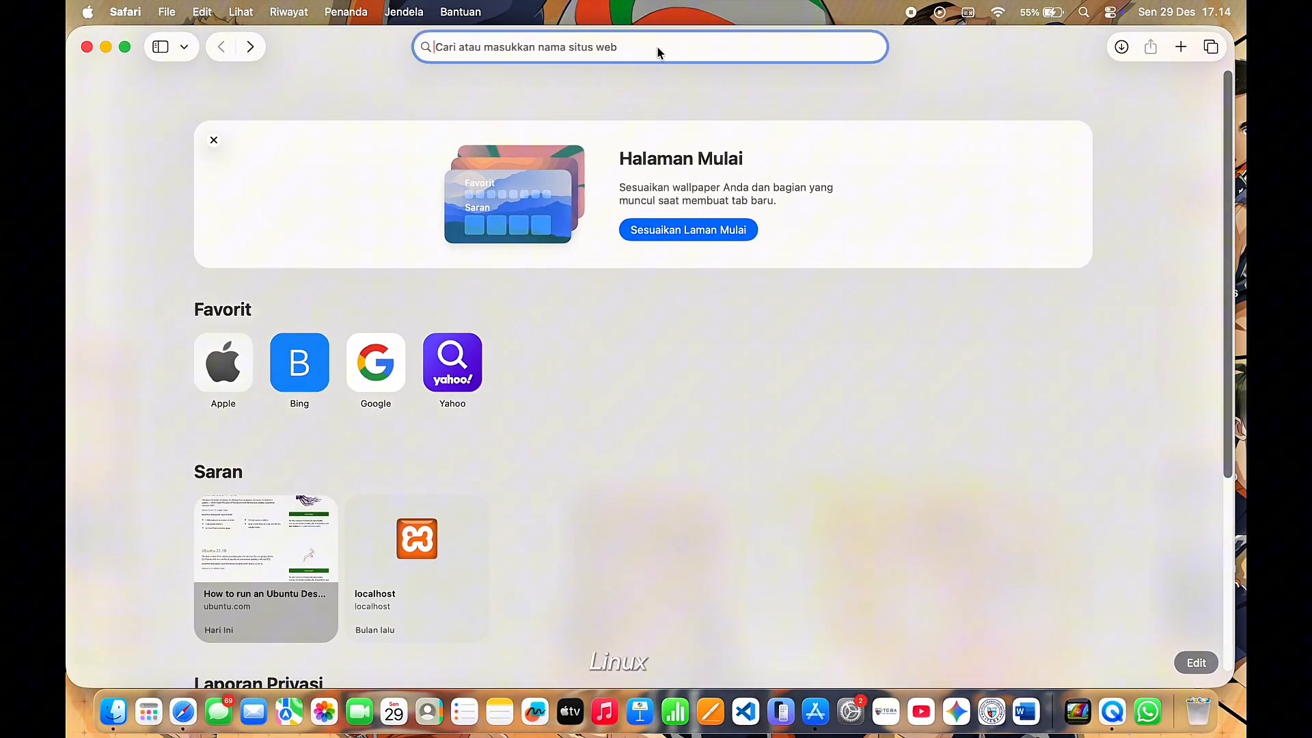
text(ubuntu )
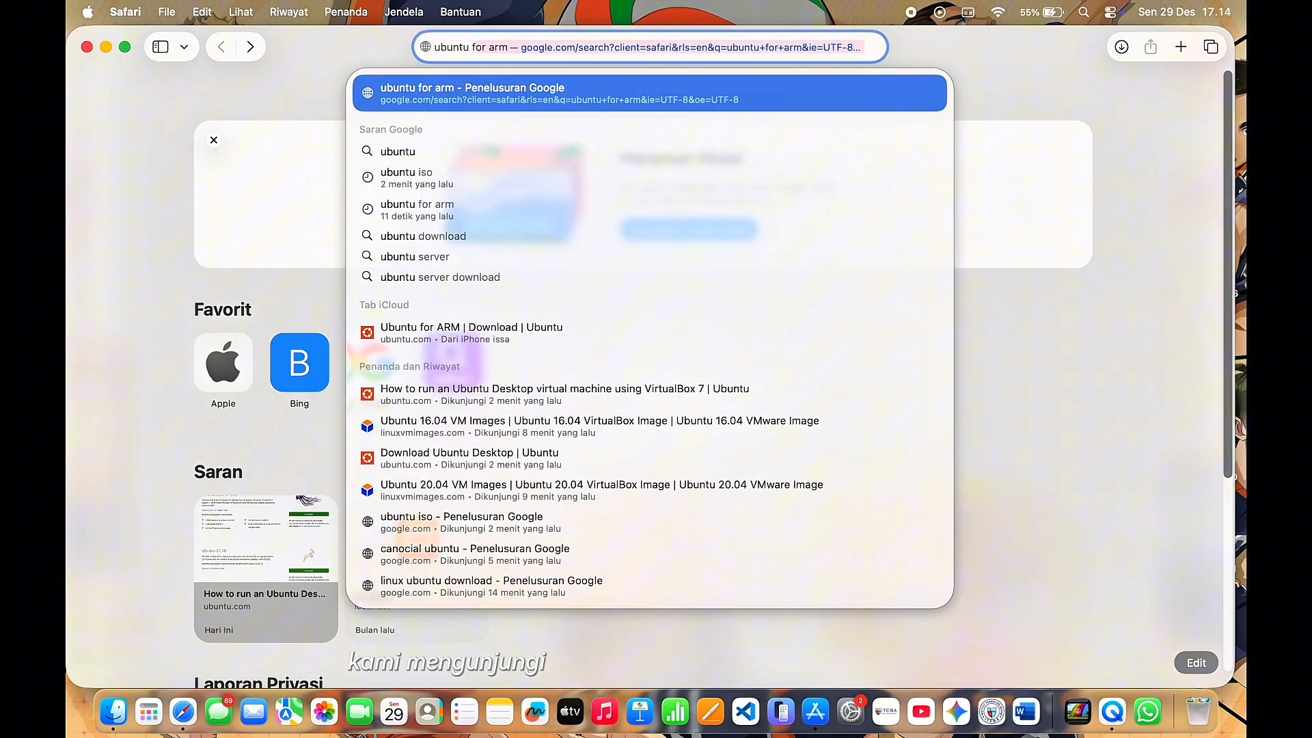
text(for arm)
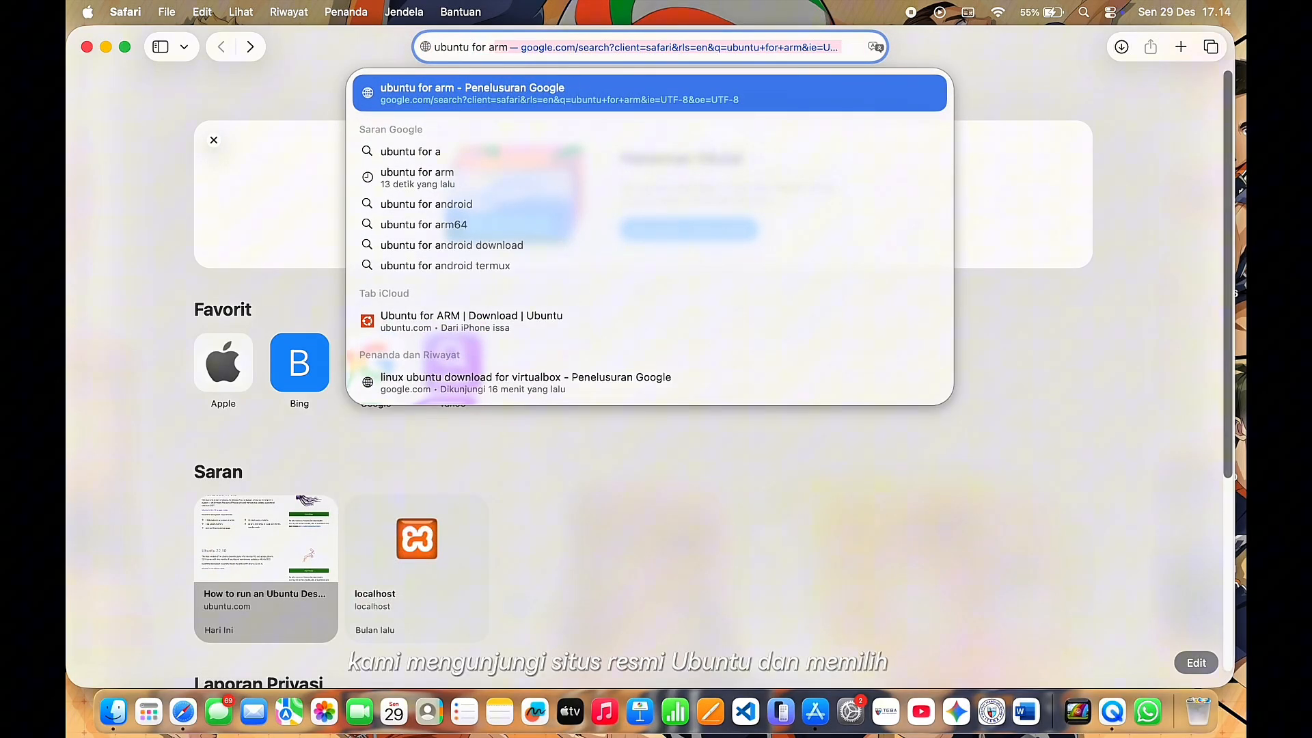
key(Return)
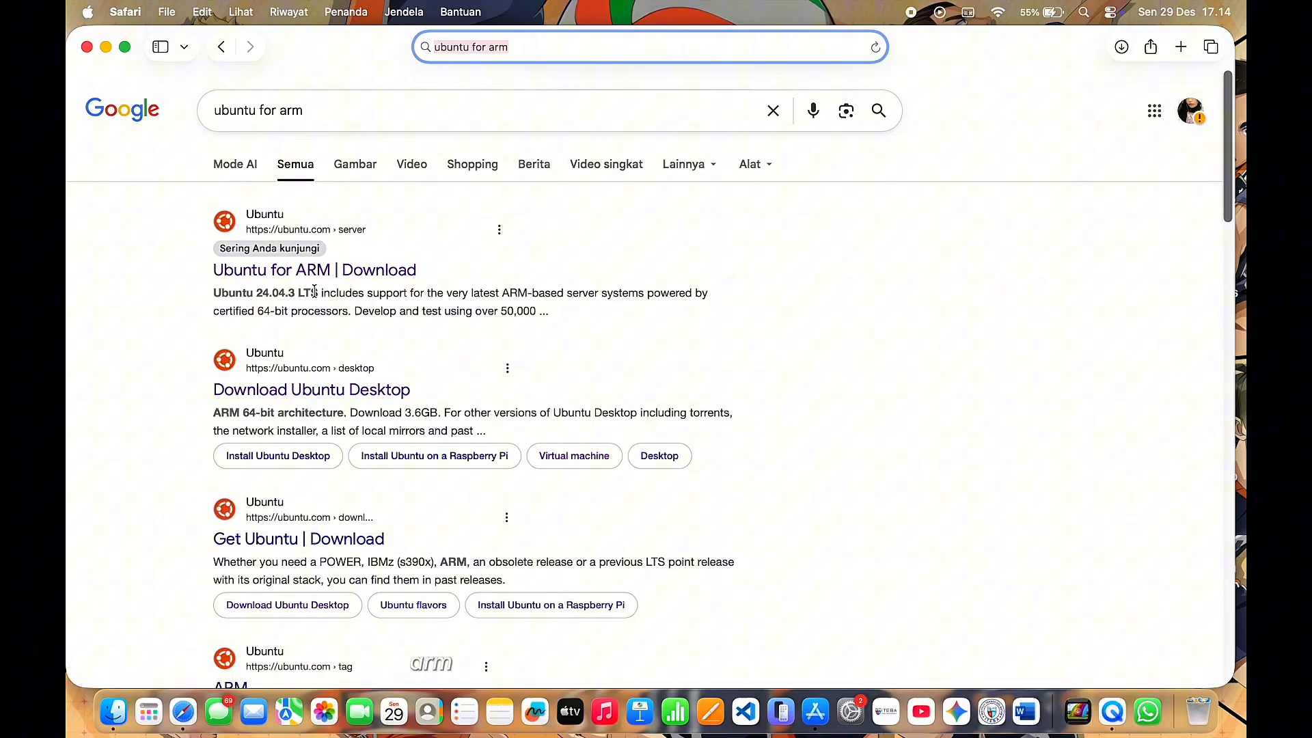
Step: Open the Ubuntu for ARM download page and download the default Ubuntu Server 24.04.3 LTS ISO image
click(334, 272)
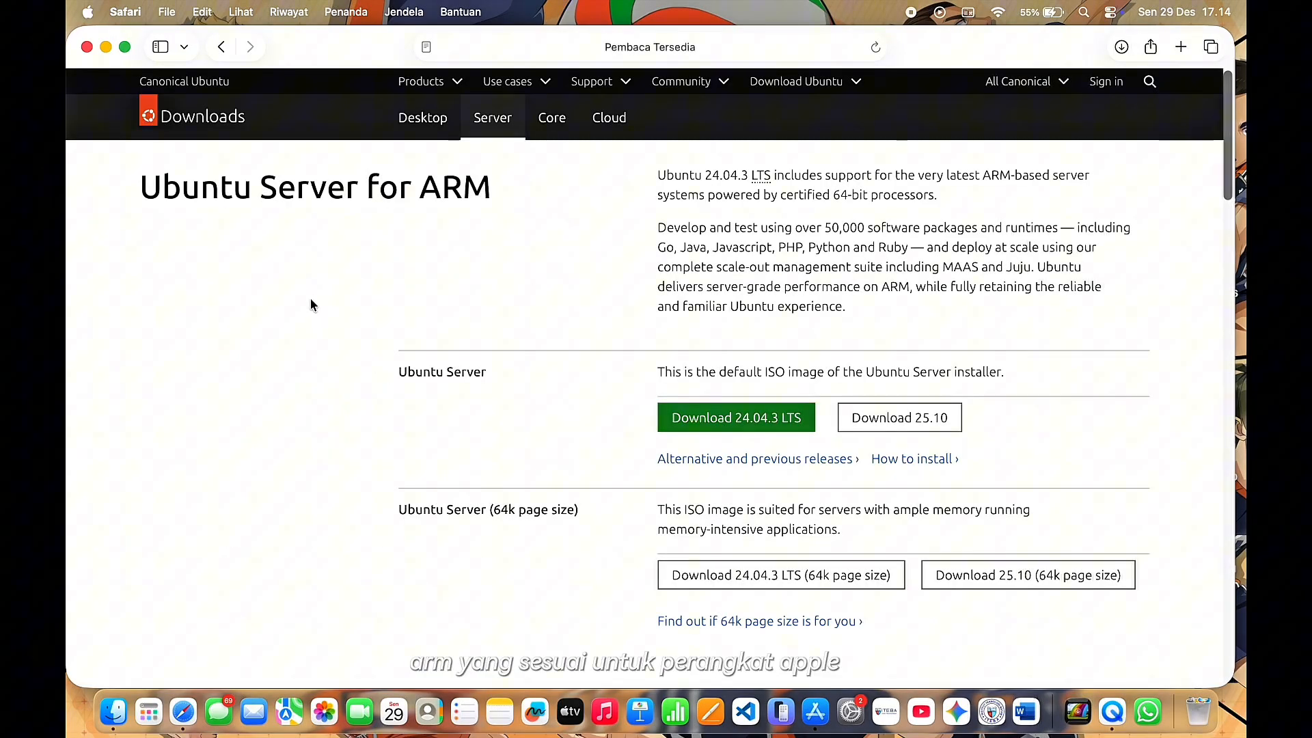
click(716, 419)
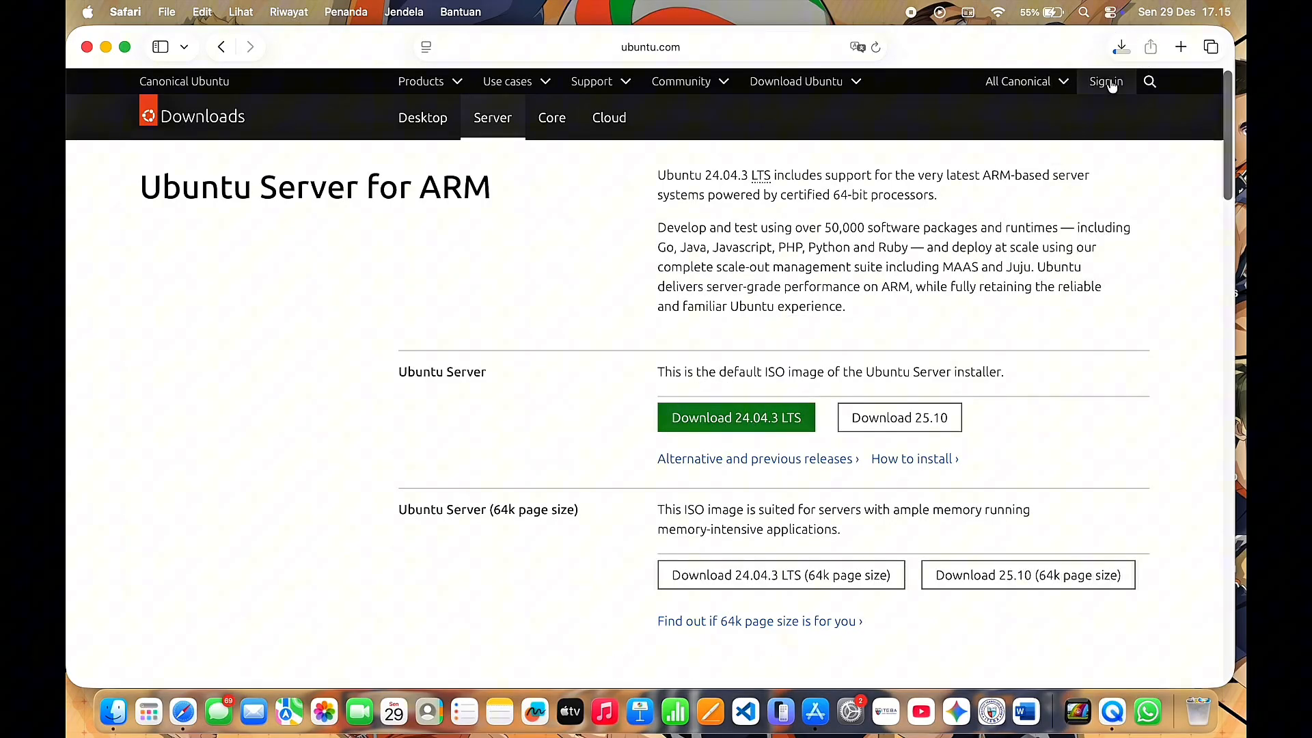
click(1121, 46)
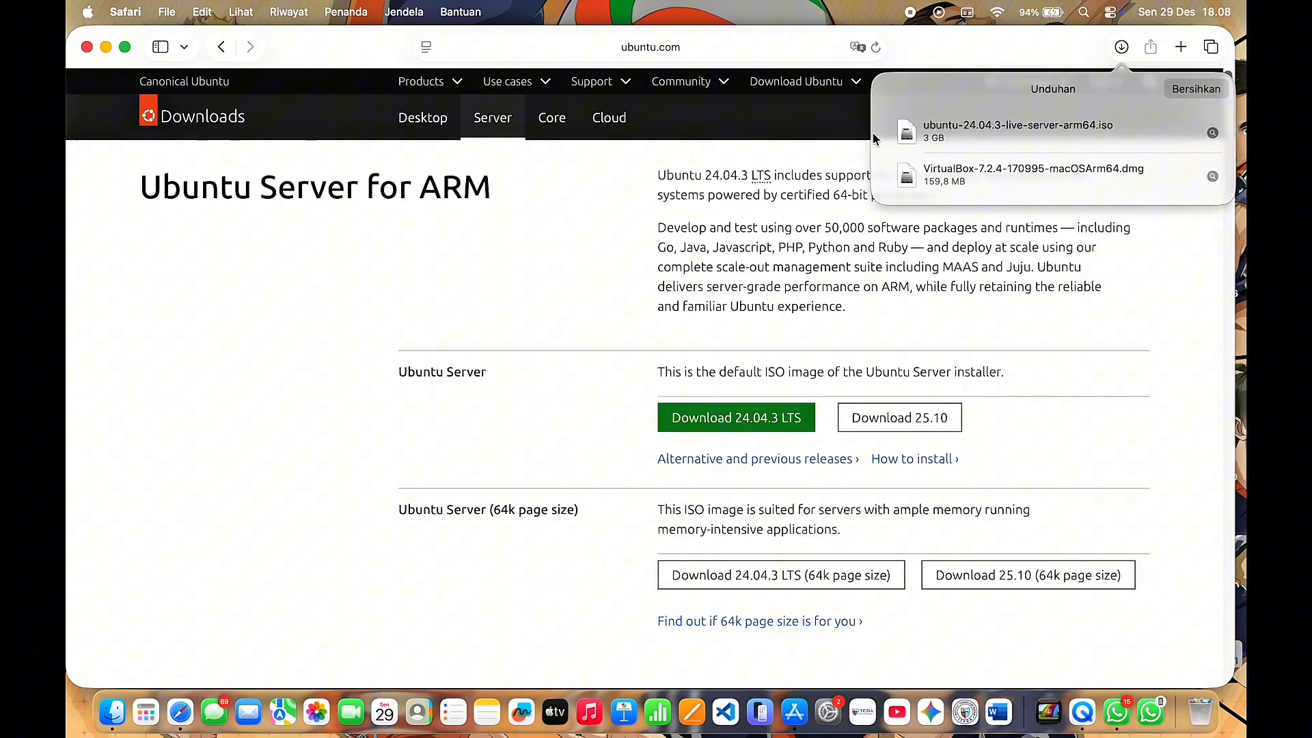
Step: Locate the downloaded VirtualBox-7.2.4-170995-macOSArm64.dmg in Finder, open it, and launch the VirtualBox.pkg installer
click(1212, 177)
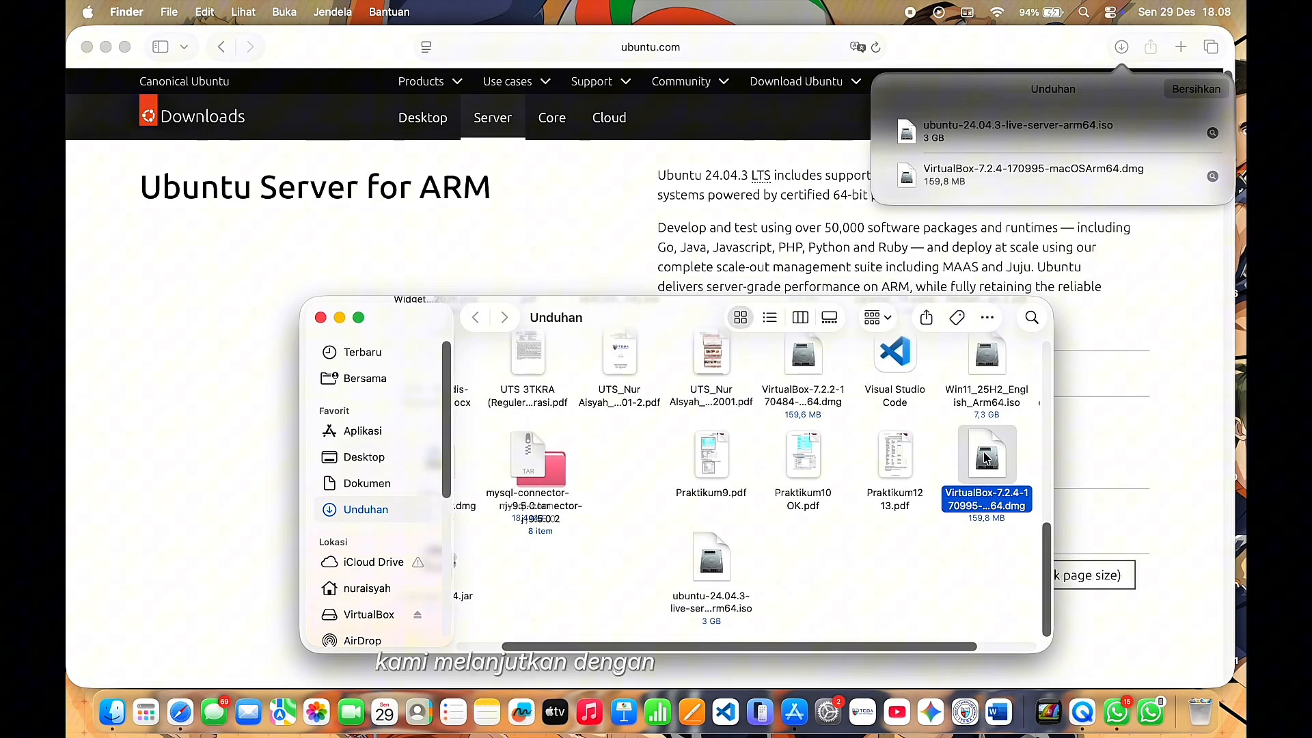
double_click(986, 458)
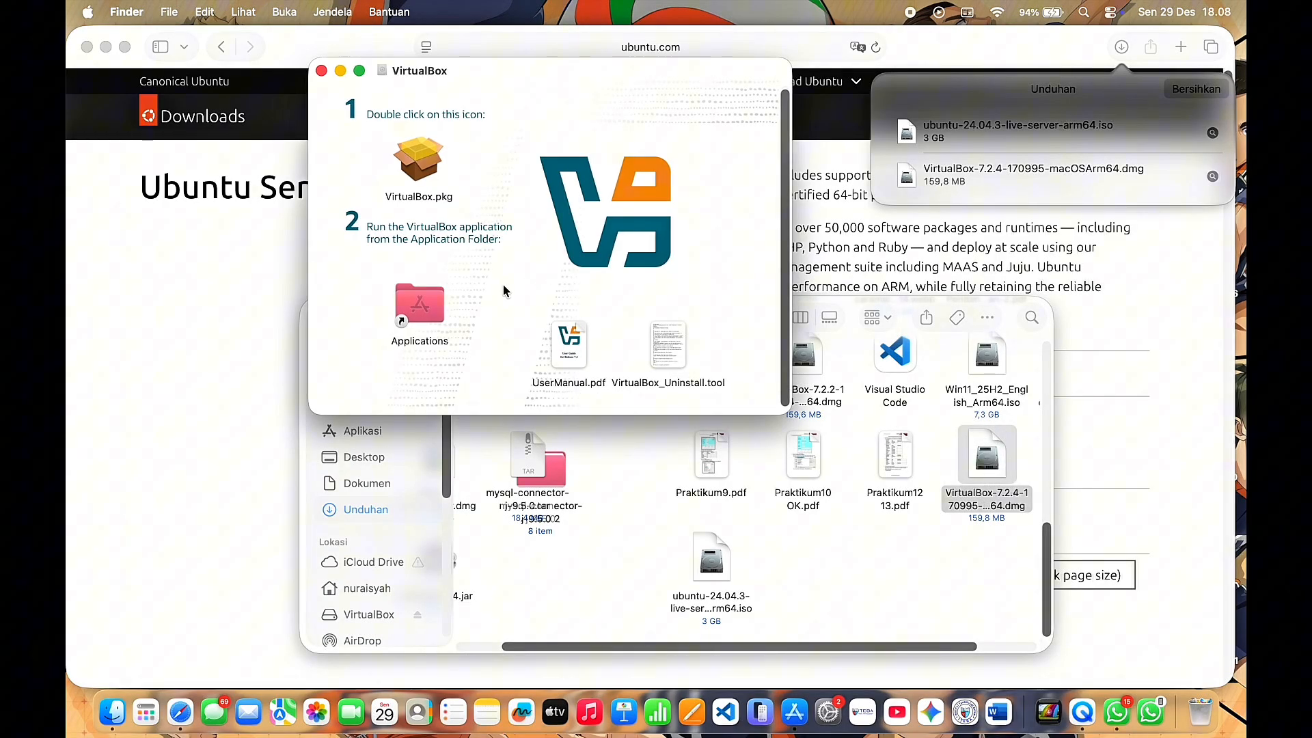
click(412, 173)
double_click(412, 172)
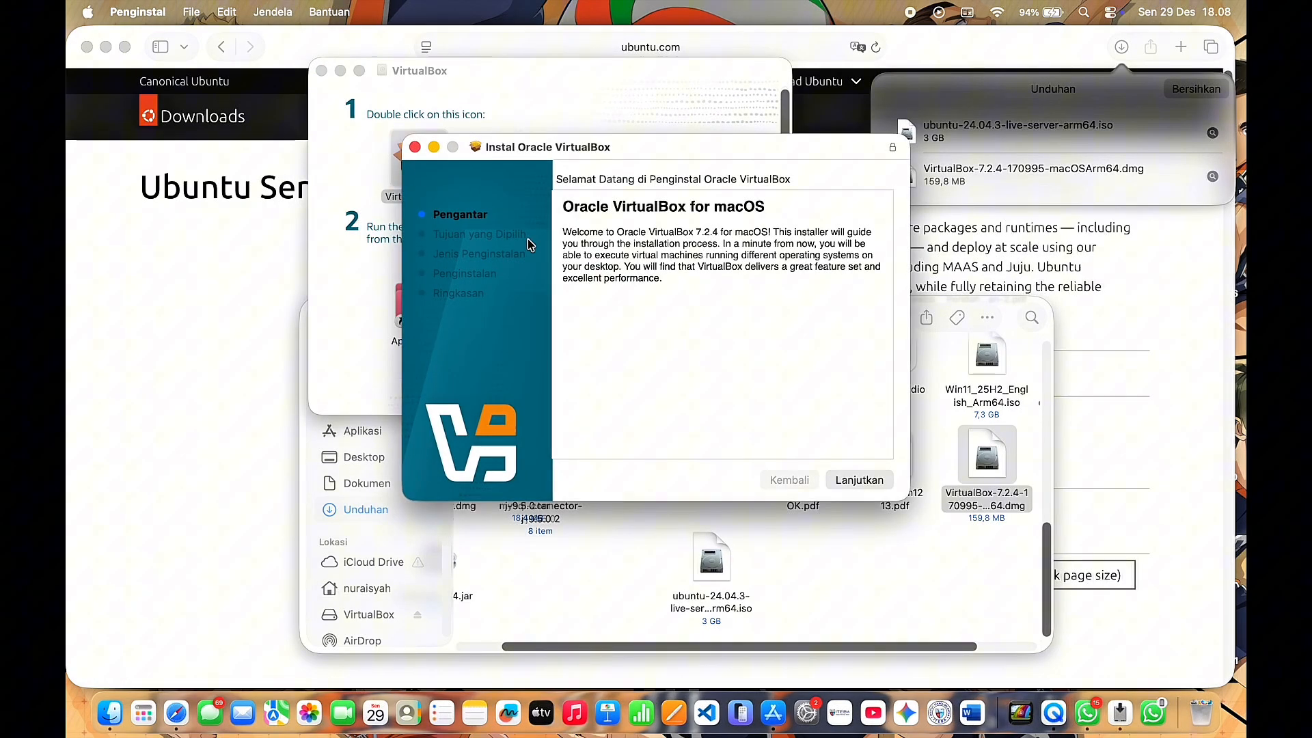
Step: Run the standard VirtualBox installation for all users, authorizing it with the account password, and keep the installer files on closing
click(852, 481)
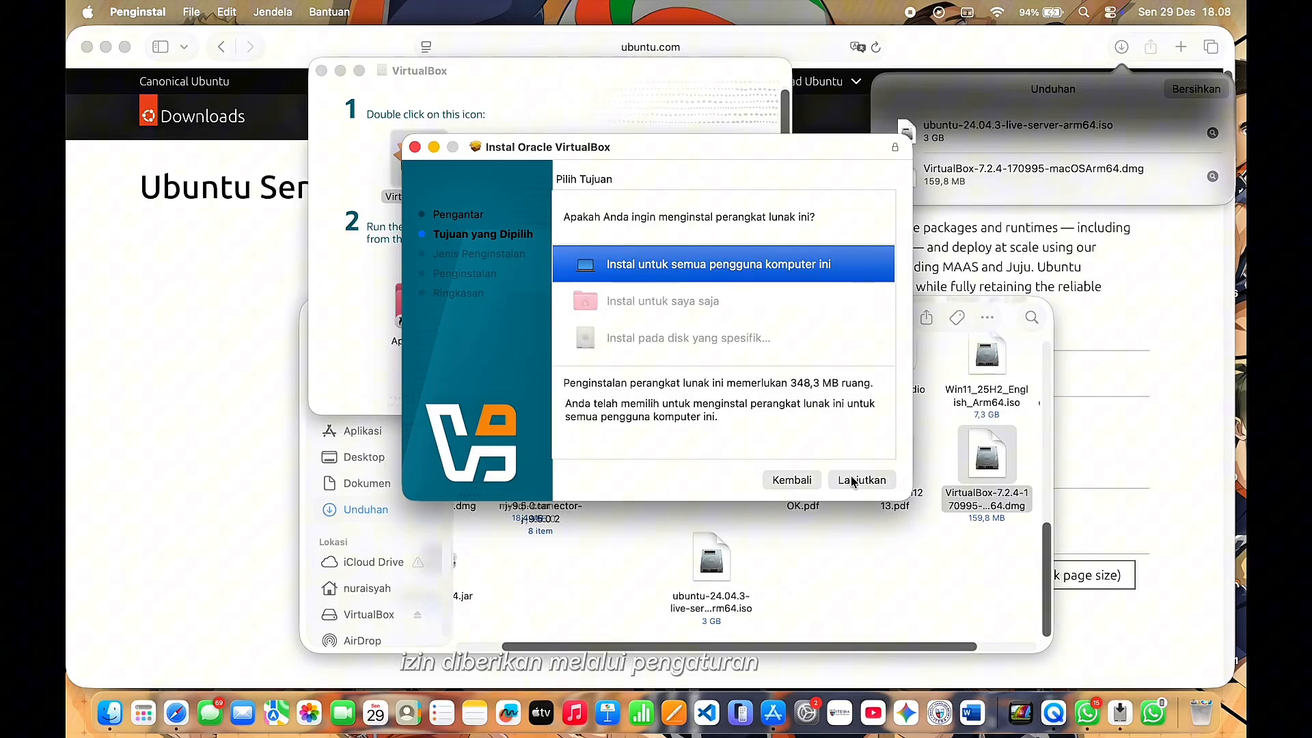
click(852, 480)
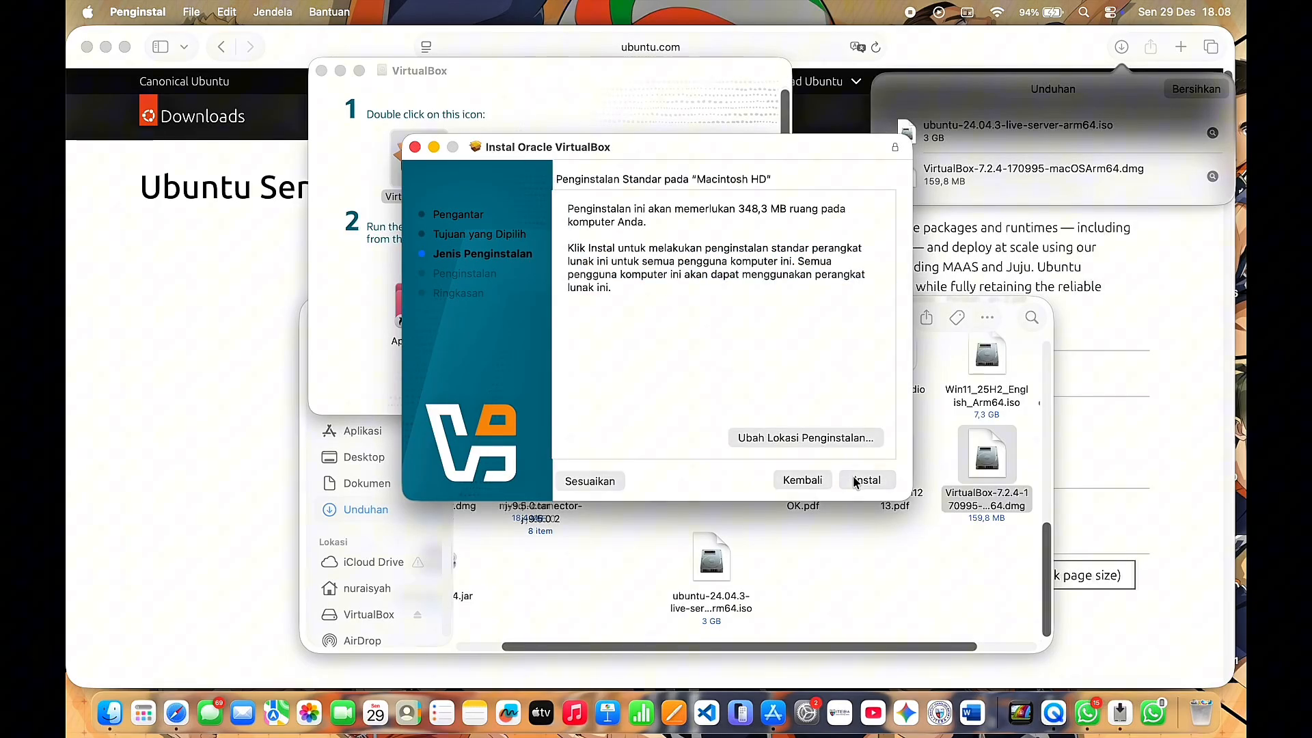
click(854, 482)
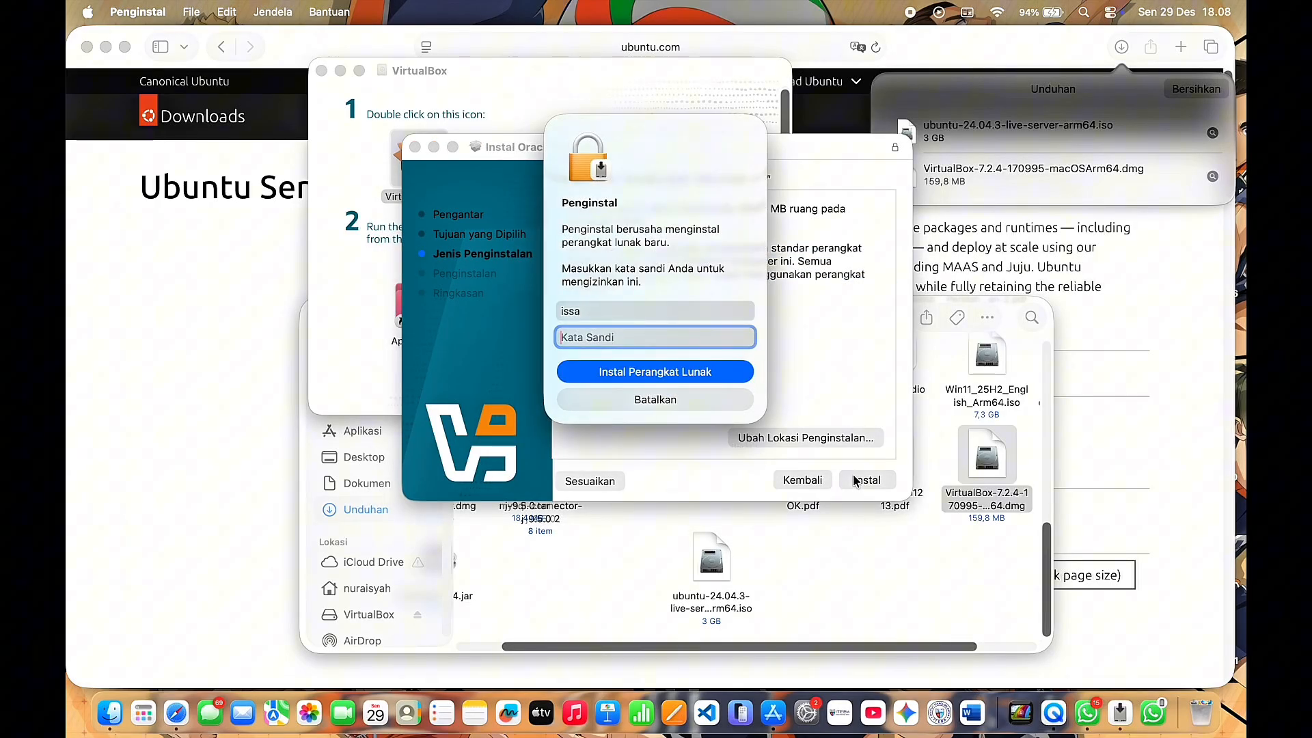
text(••••••••••)
key(Return)
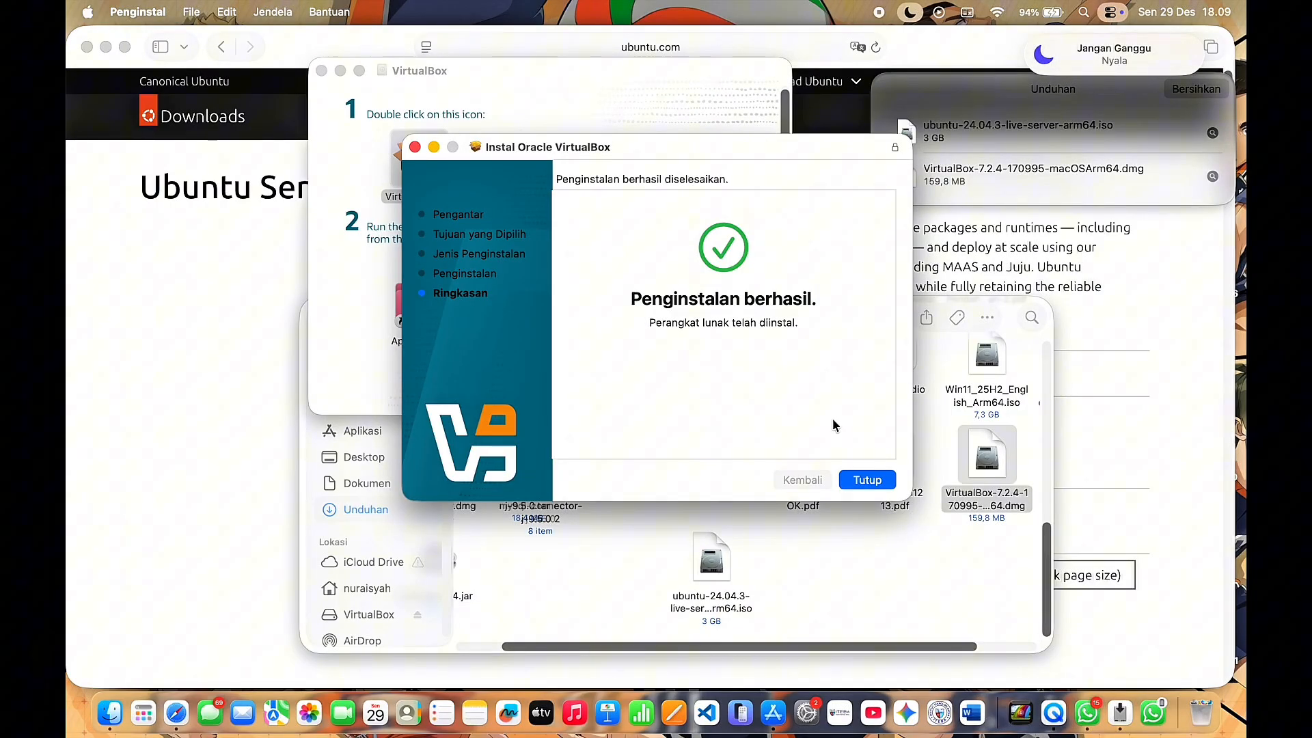
click(867, 481)
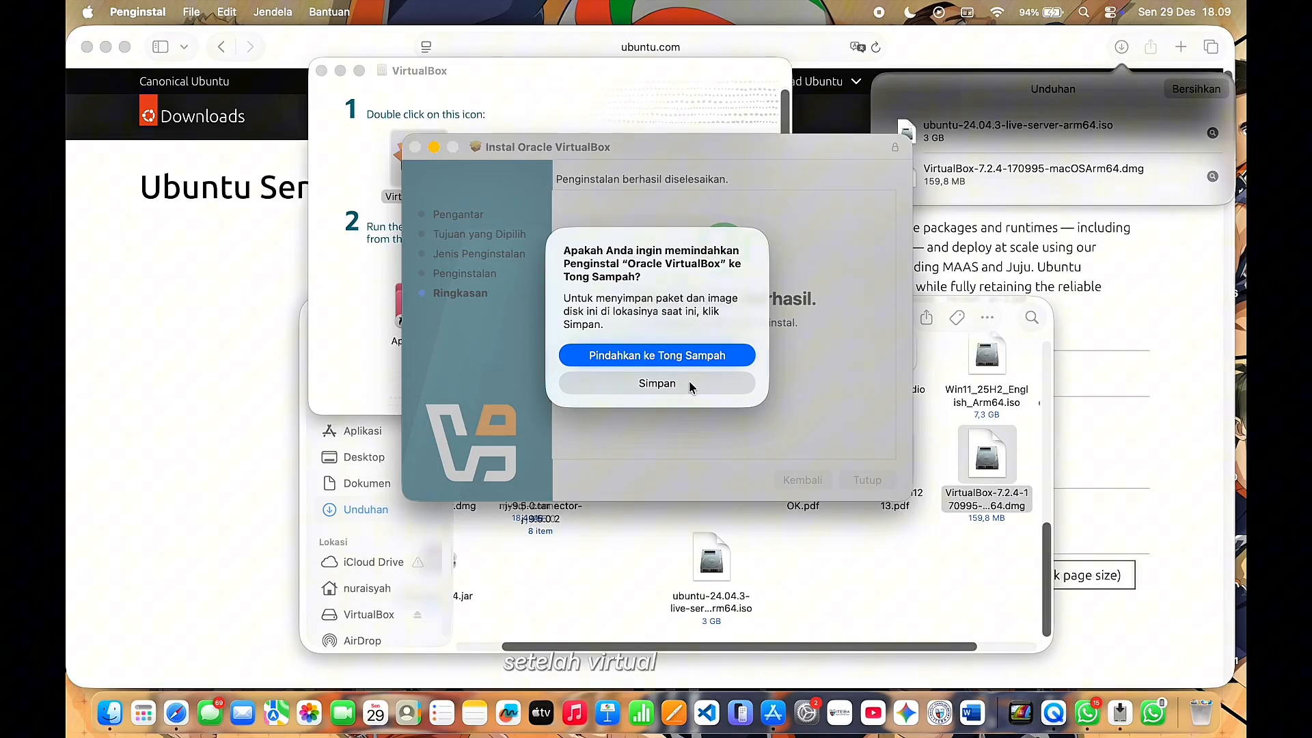
click(688, 381)
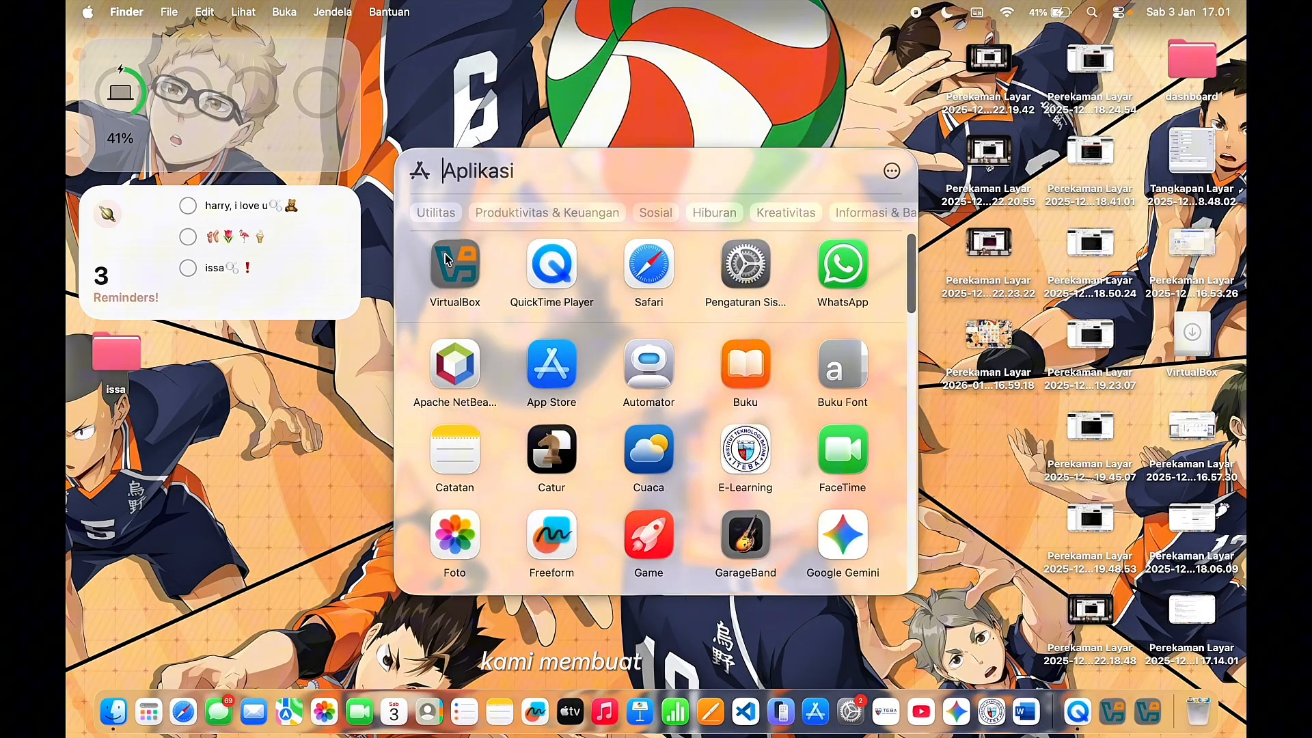
Step: Launch VirtualBox and start a new virtual machine named "ubuntu" followed by the group members' first names, separated by commas
click(449, 261)
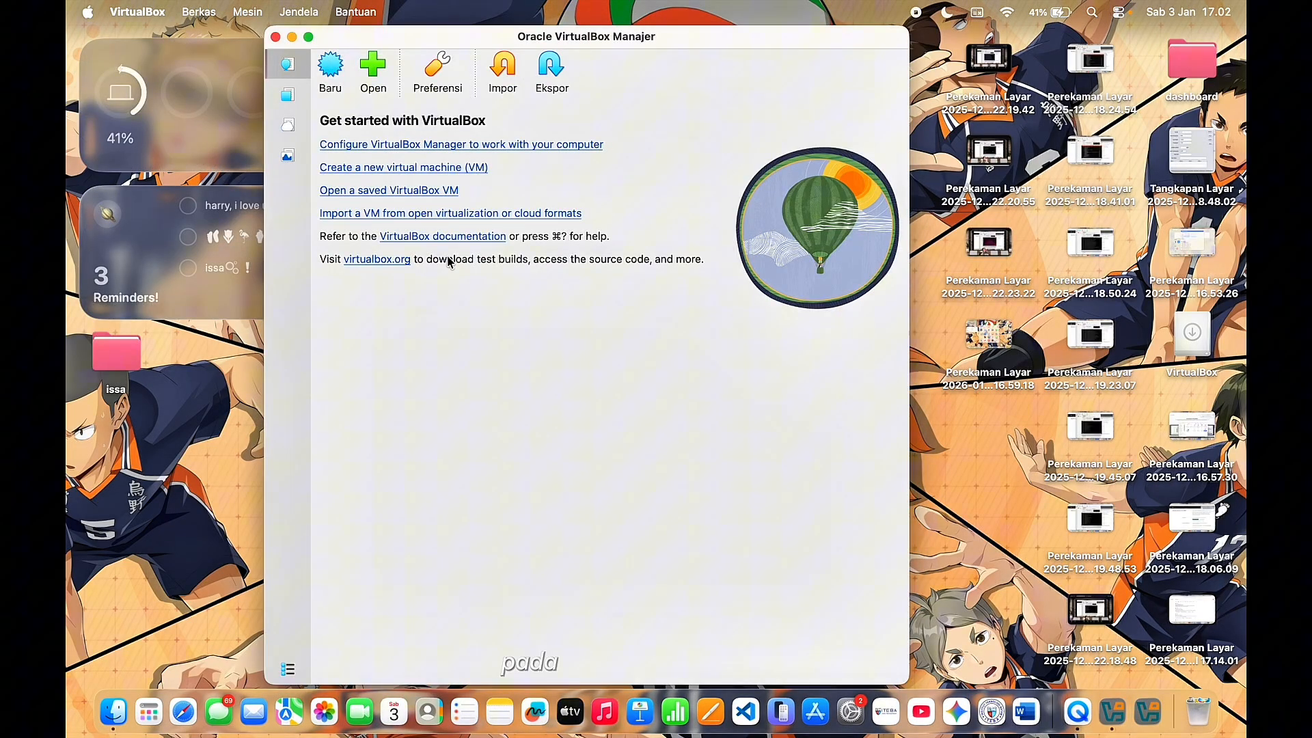
click(329, 74)
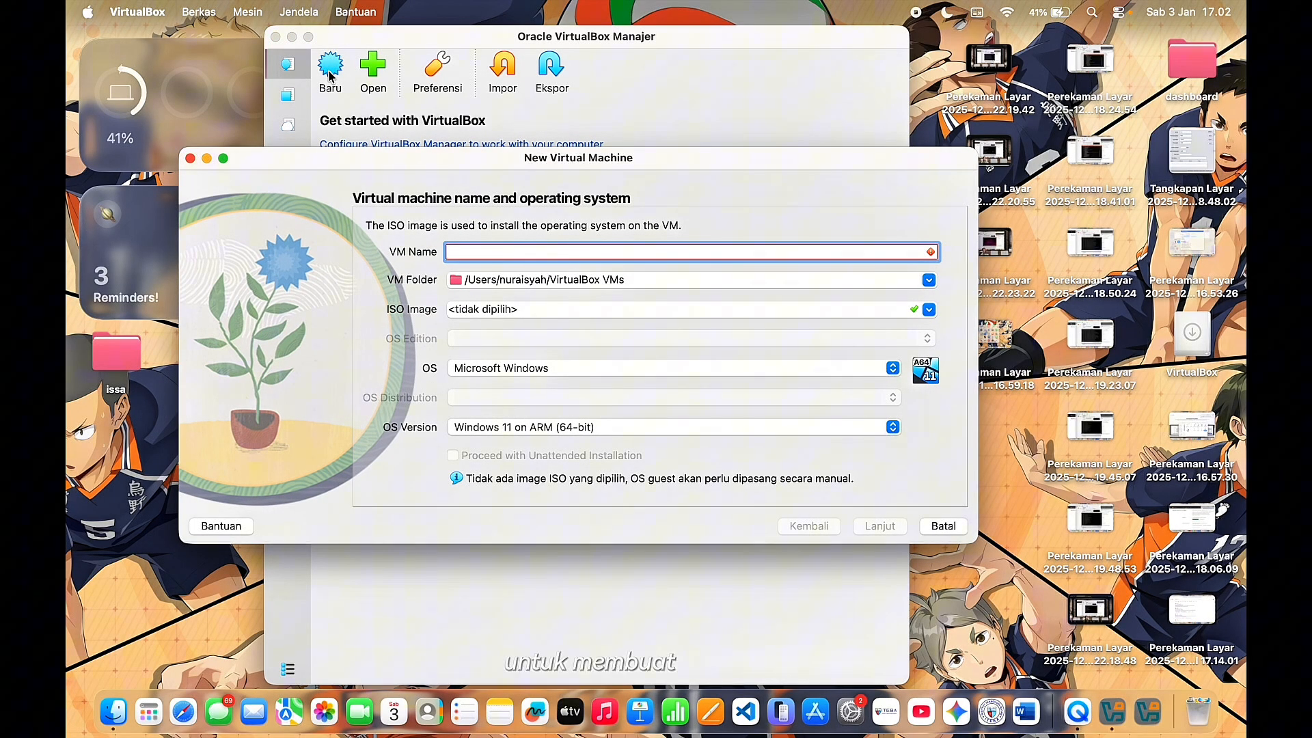
text(ubuntu,)
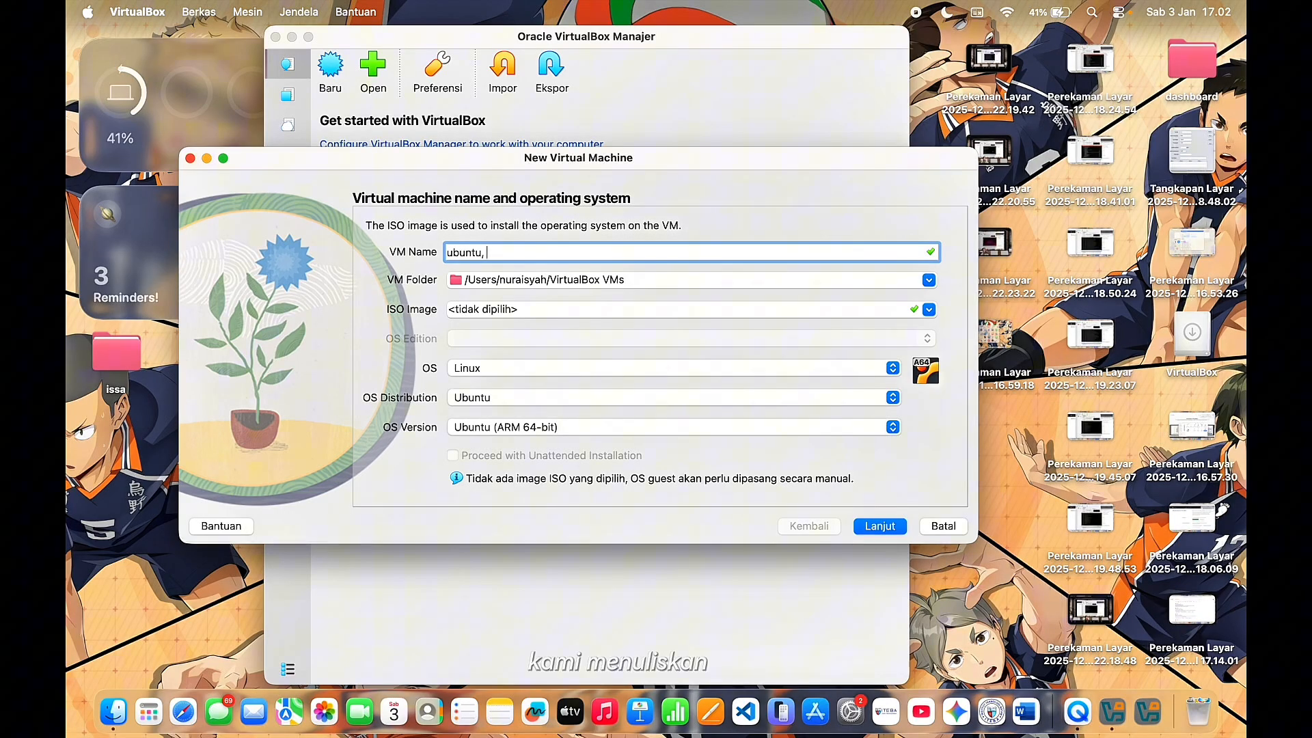
text( ais)
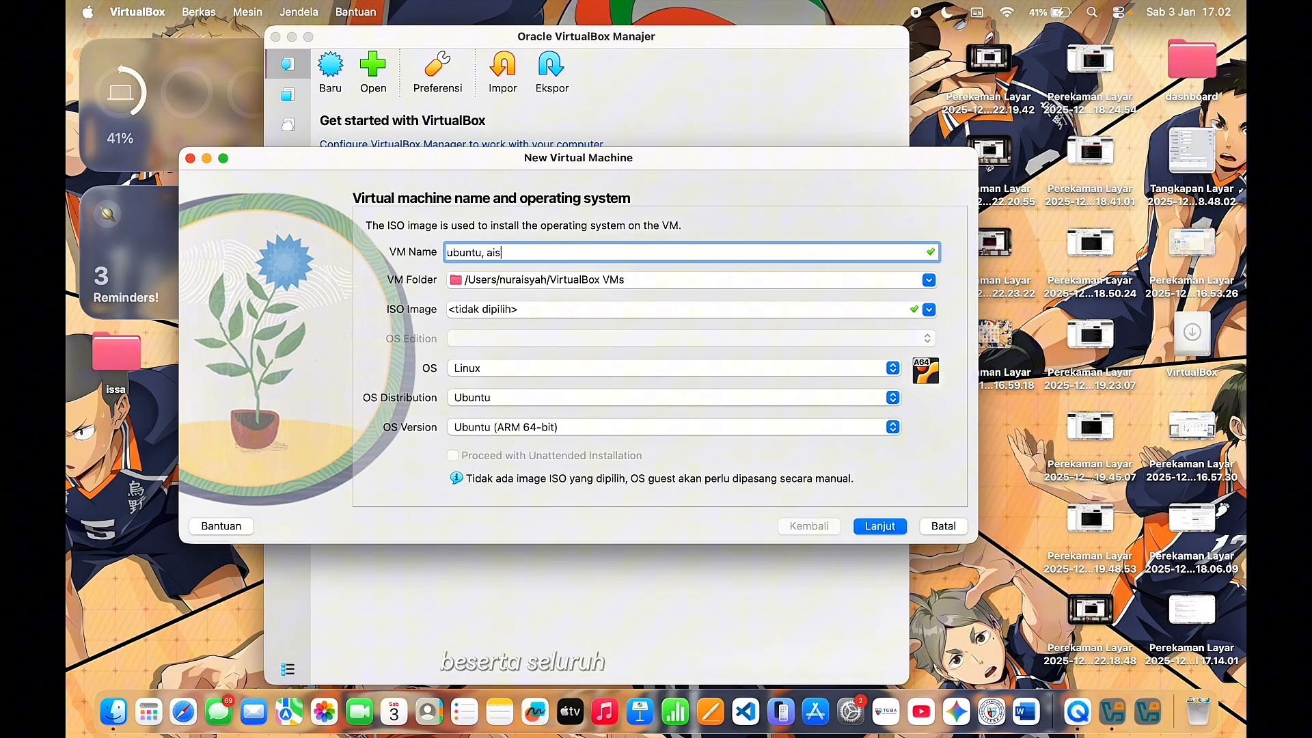
text(yah, ri)
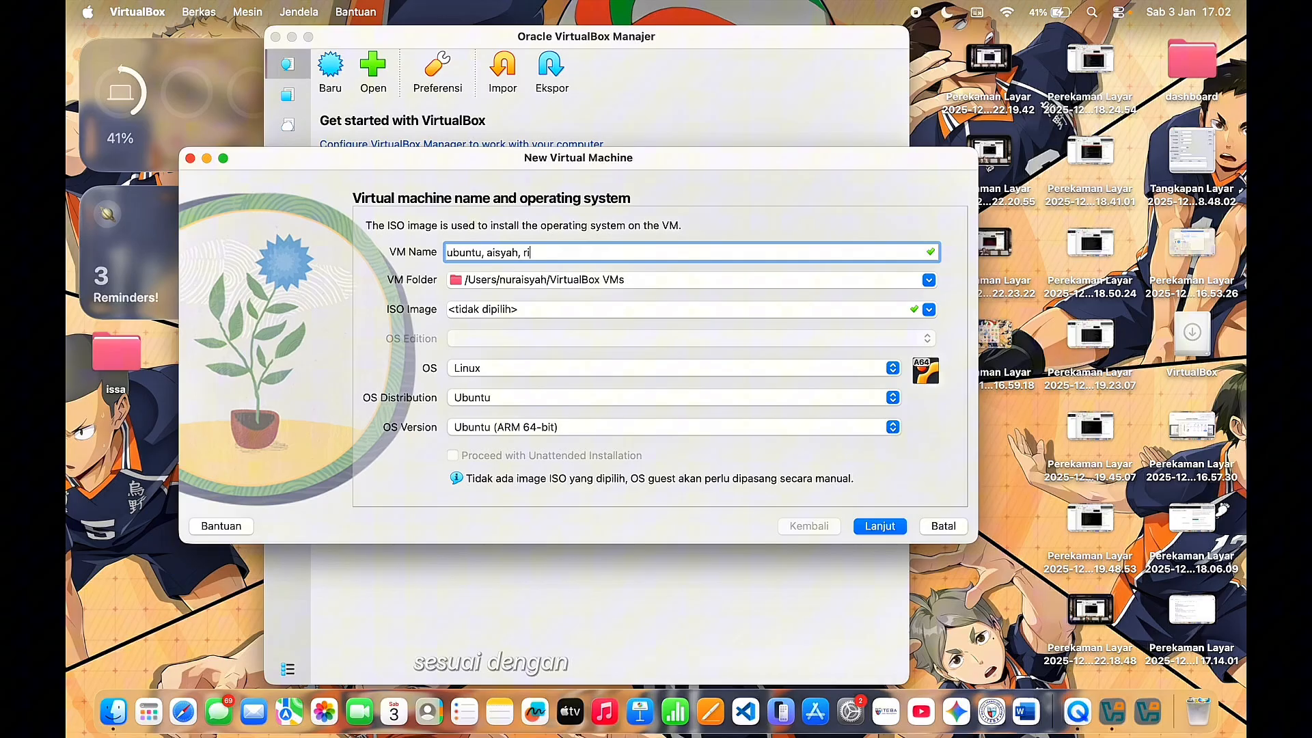
text(sma, aulia, varissa)
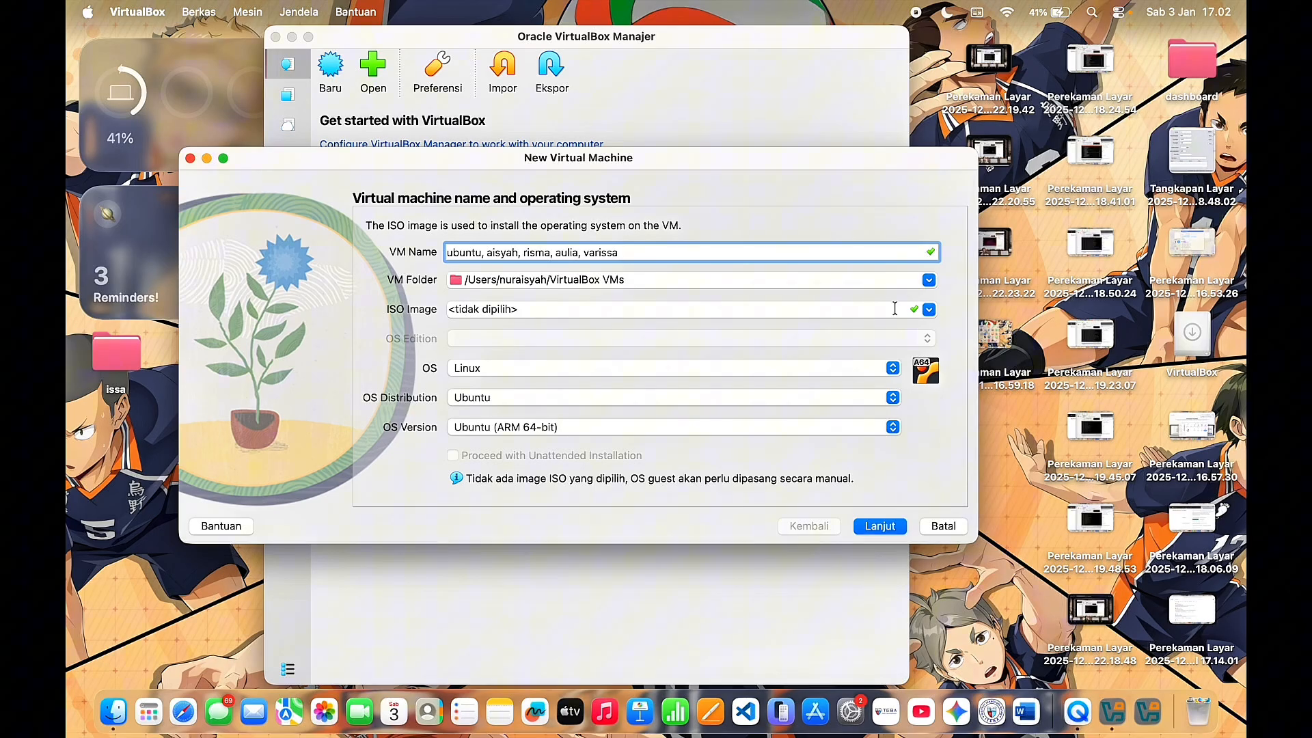
Step: Choose ubuntu-24.04.3-live-server-arm64.iso from the Downloads folder as the ISO image and turn off unattended installation
click(927, 310)
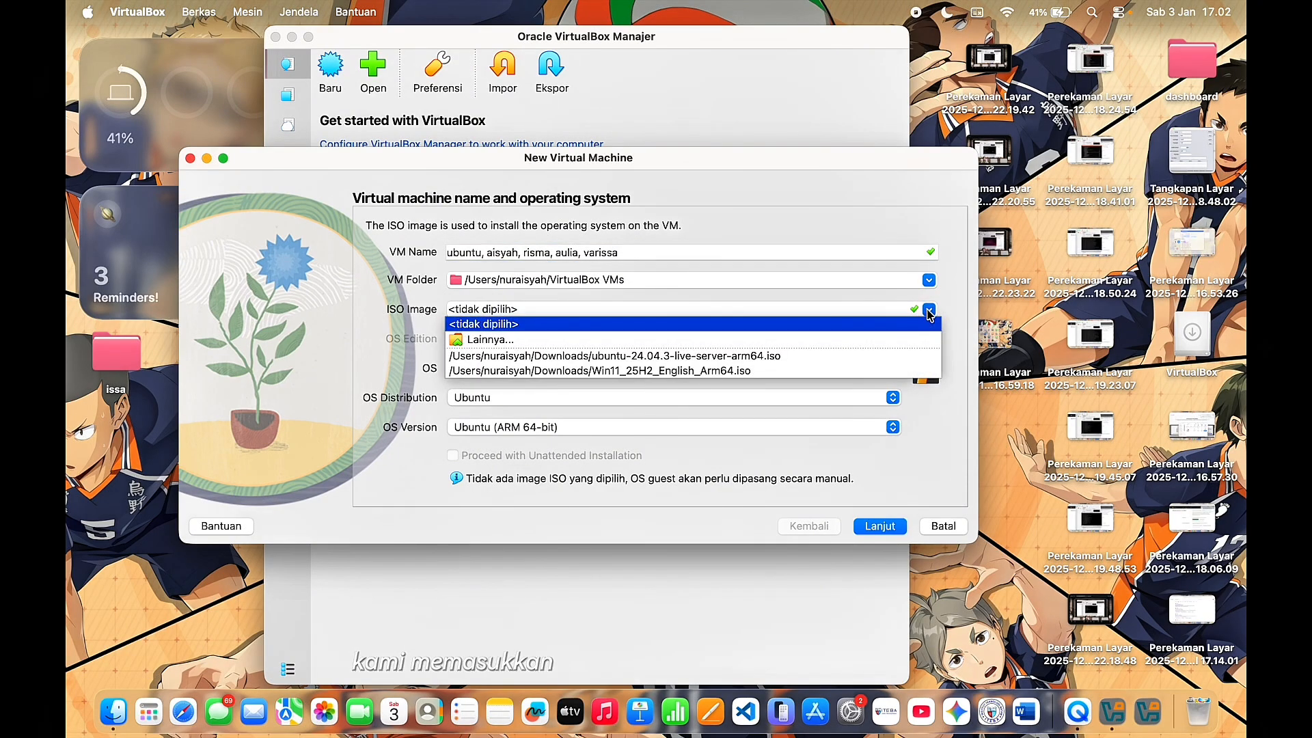
click(651, 341)
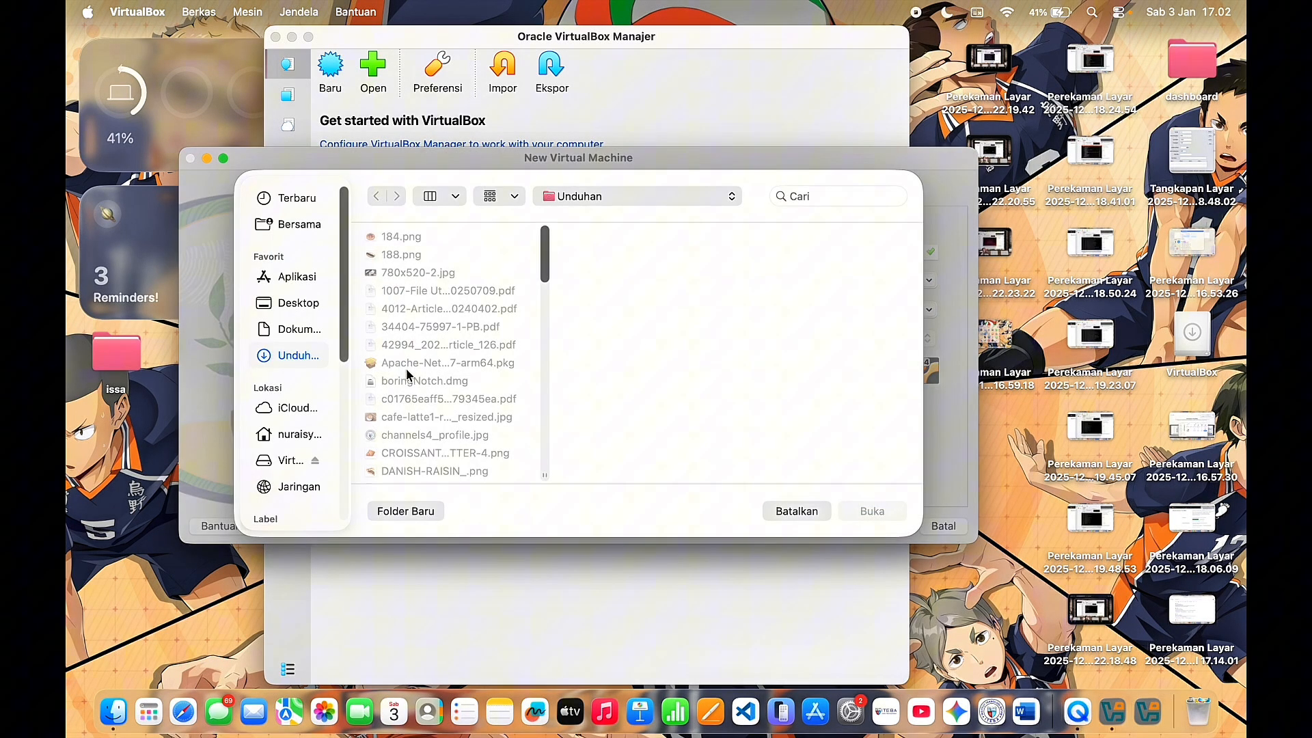
scroll(407, 374, down, 20)
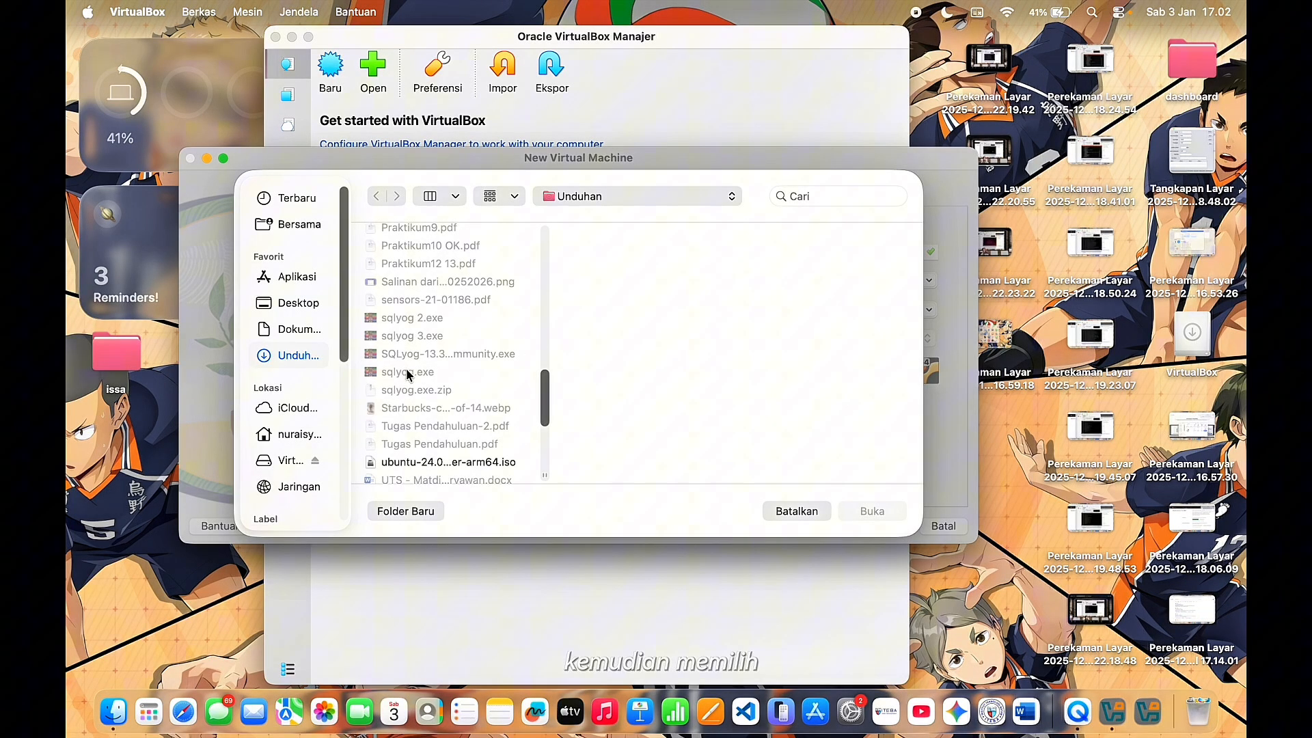
scroll(407, 375, down, 3)
click(429, 345)
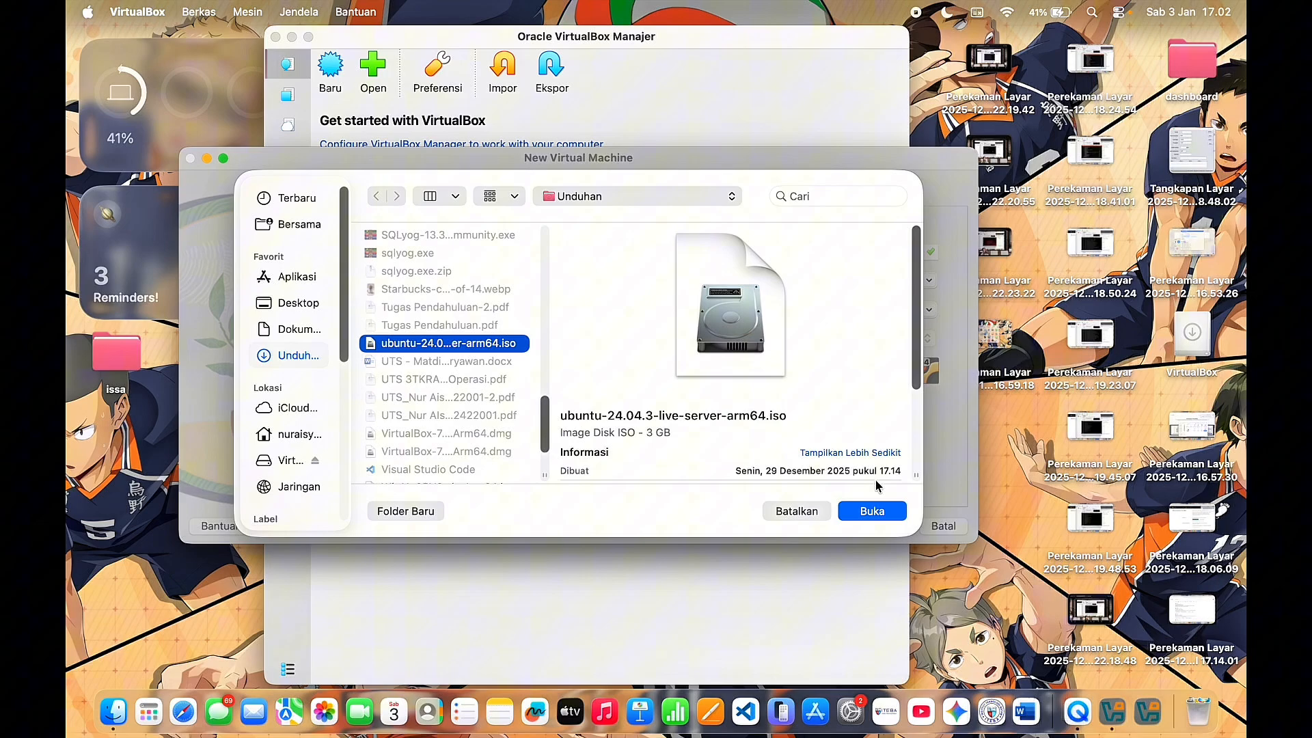
click(900, 511)
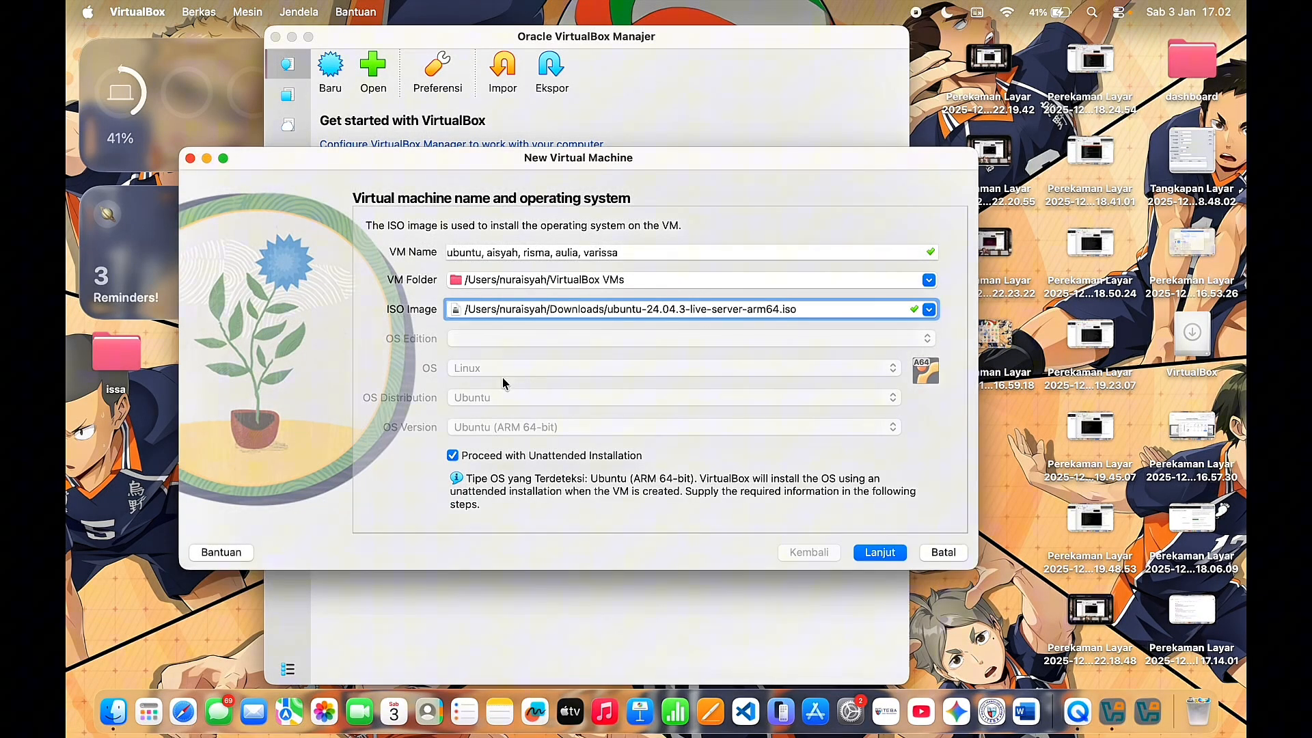
click(454, 455)
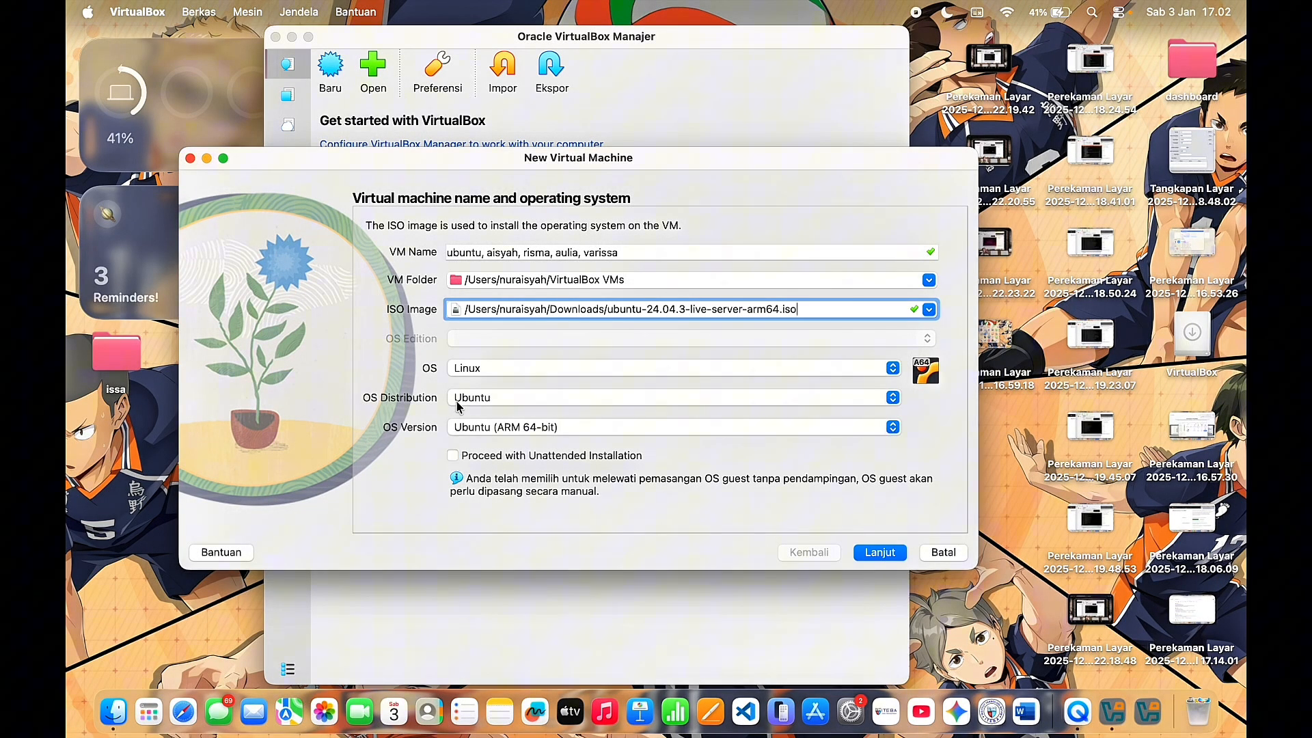
Step: Keep Ubuntu as the OS distribution, set the version to Ubuntu 24.04 LTS (Noble Numbat) (ARM 64-bit), and continue to the hardware settings
click(473, 401)
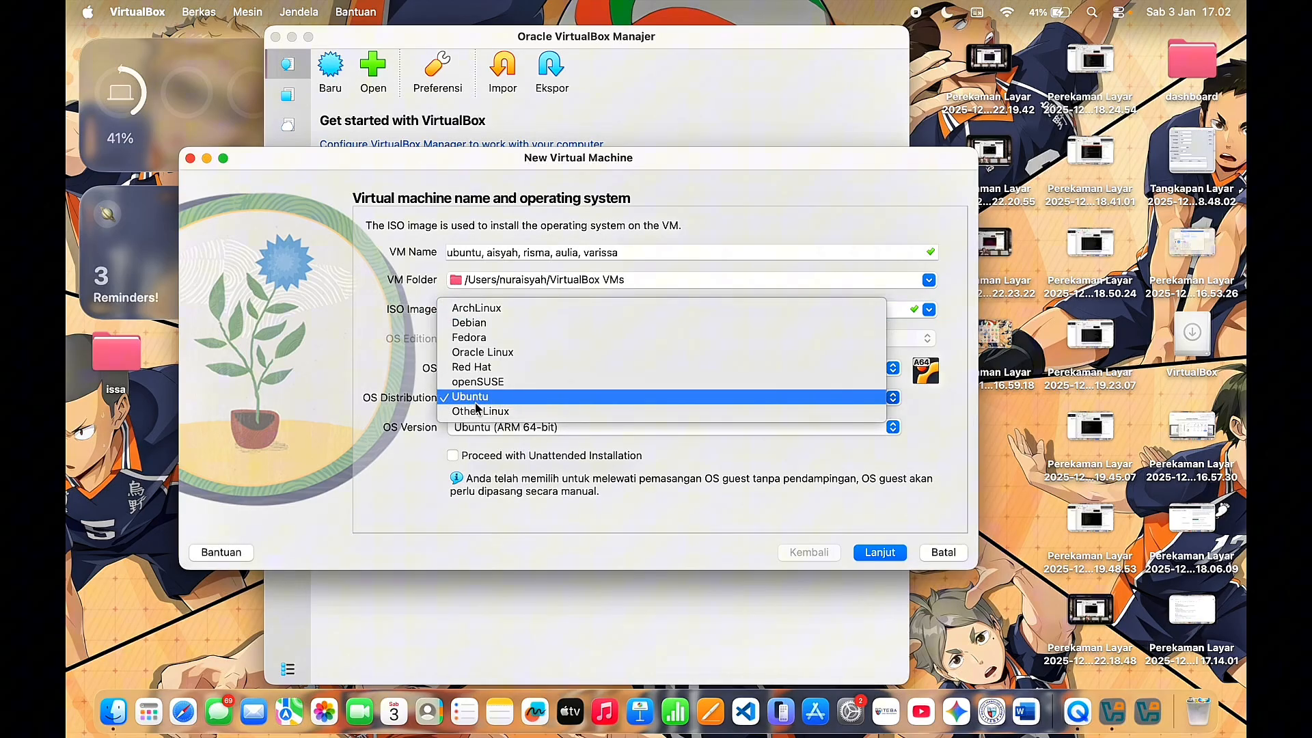
click(476, 403)
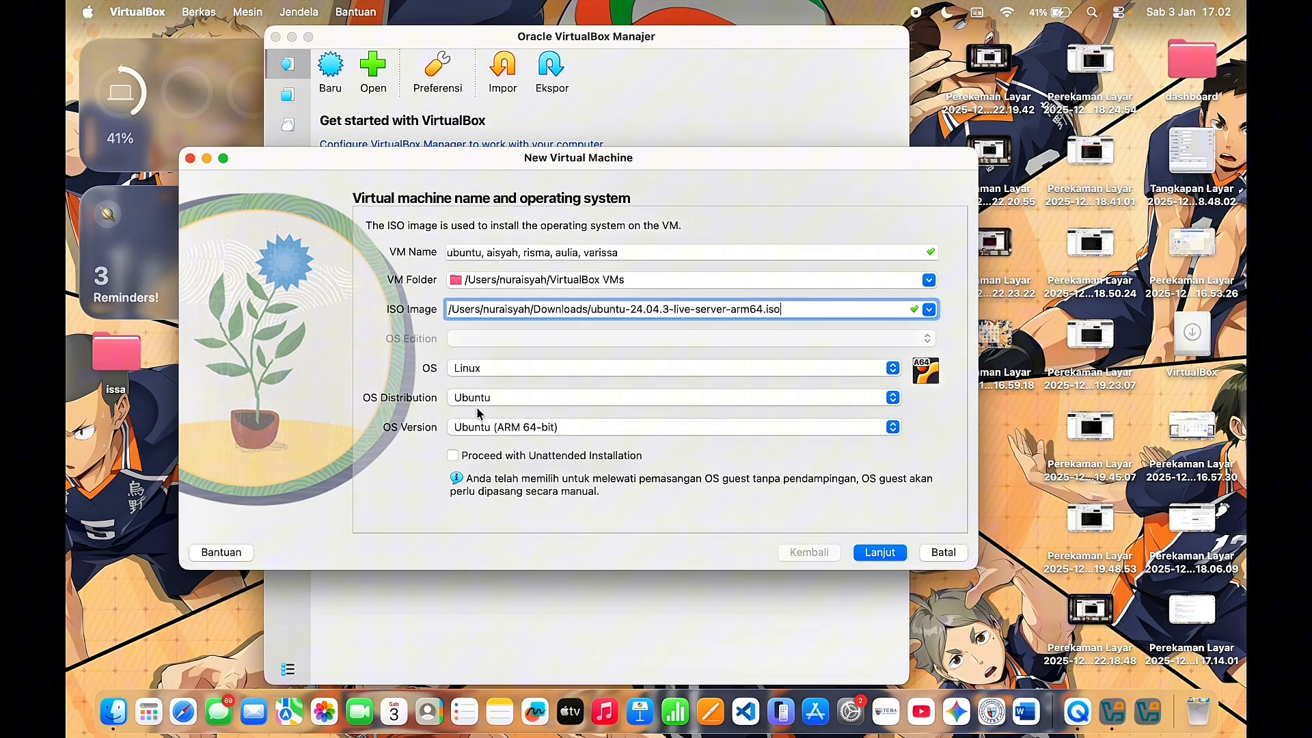
click(488, 429)
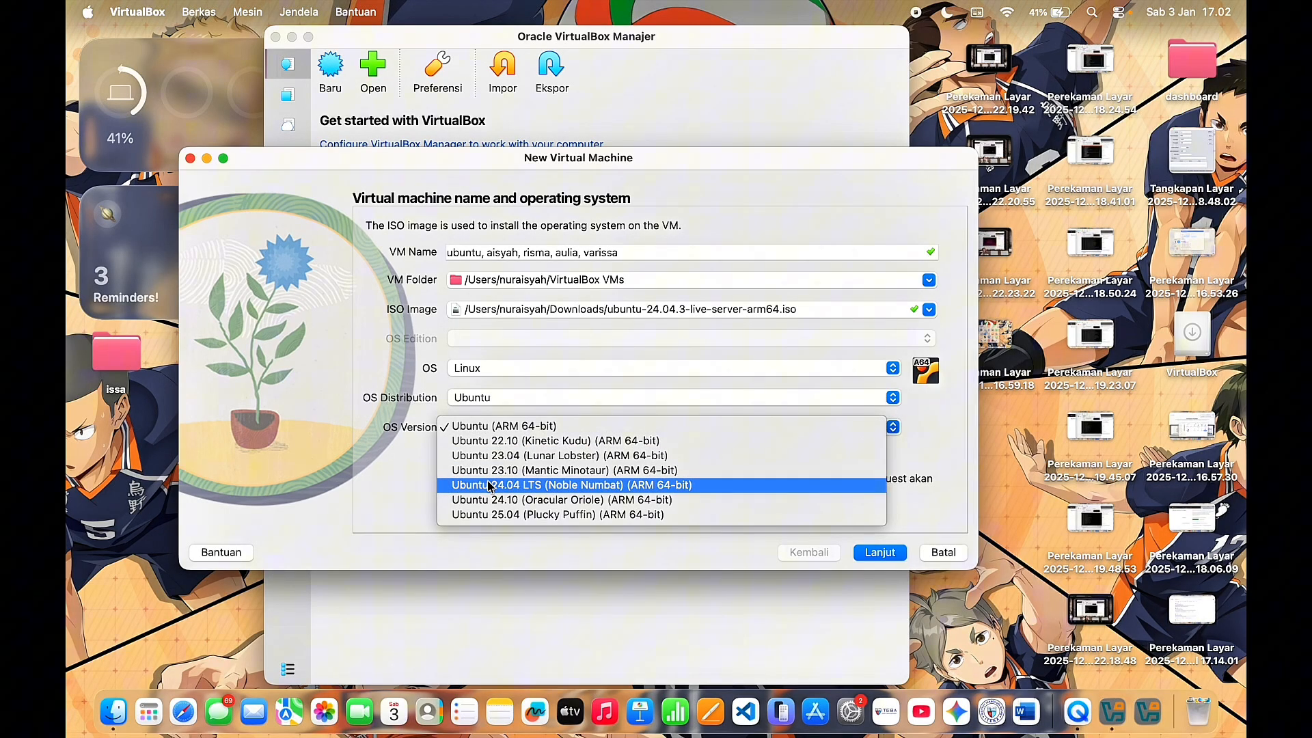
click(489, 485)
click(887, 555)
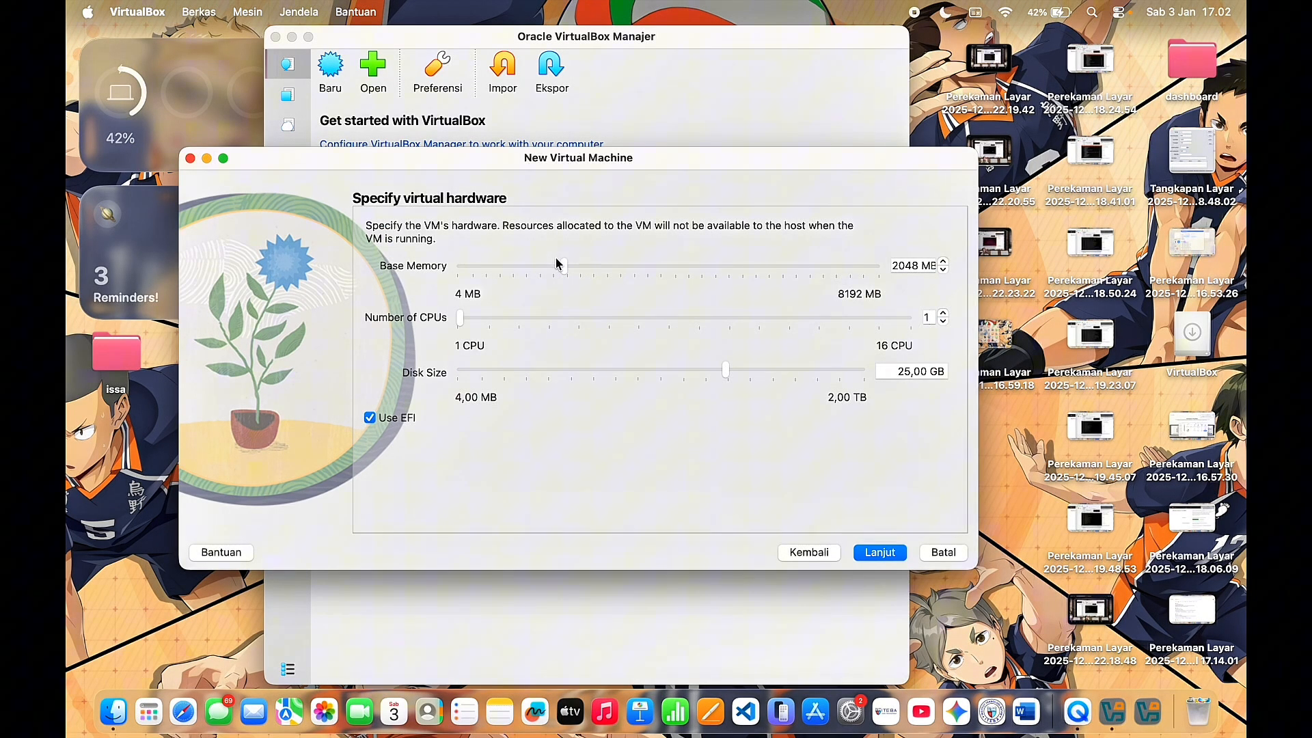
Step: Allocate 4764 MB base memory, 6 CPUs and a 101,26 GB disk, and finish creating the virtual machine
drag(558, 264, 645, 276)
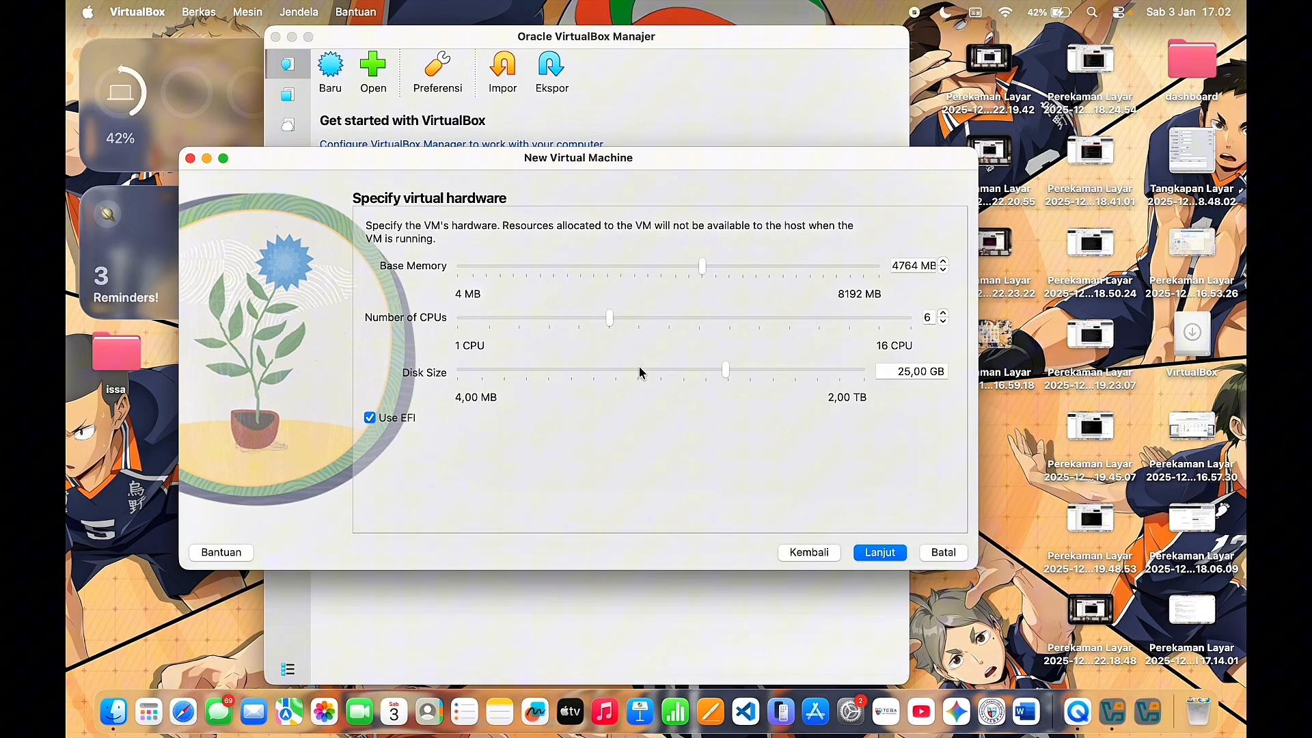
drag(726, 371, 763, 380)
click(880, 552)
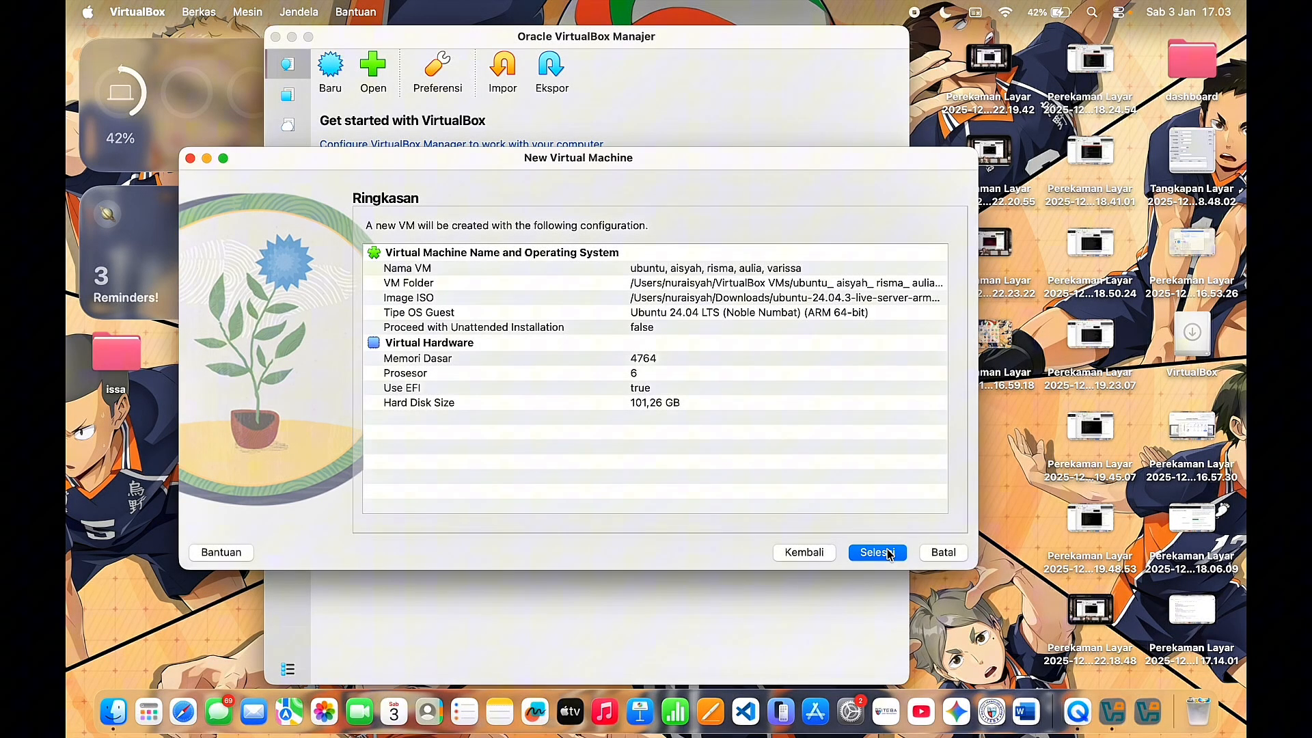
click(879, 552)
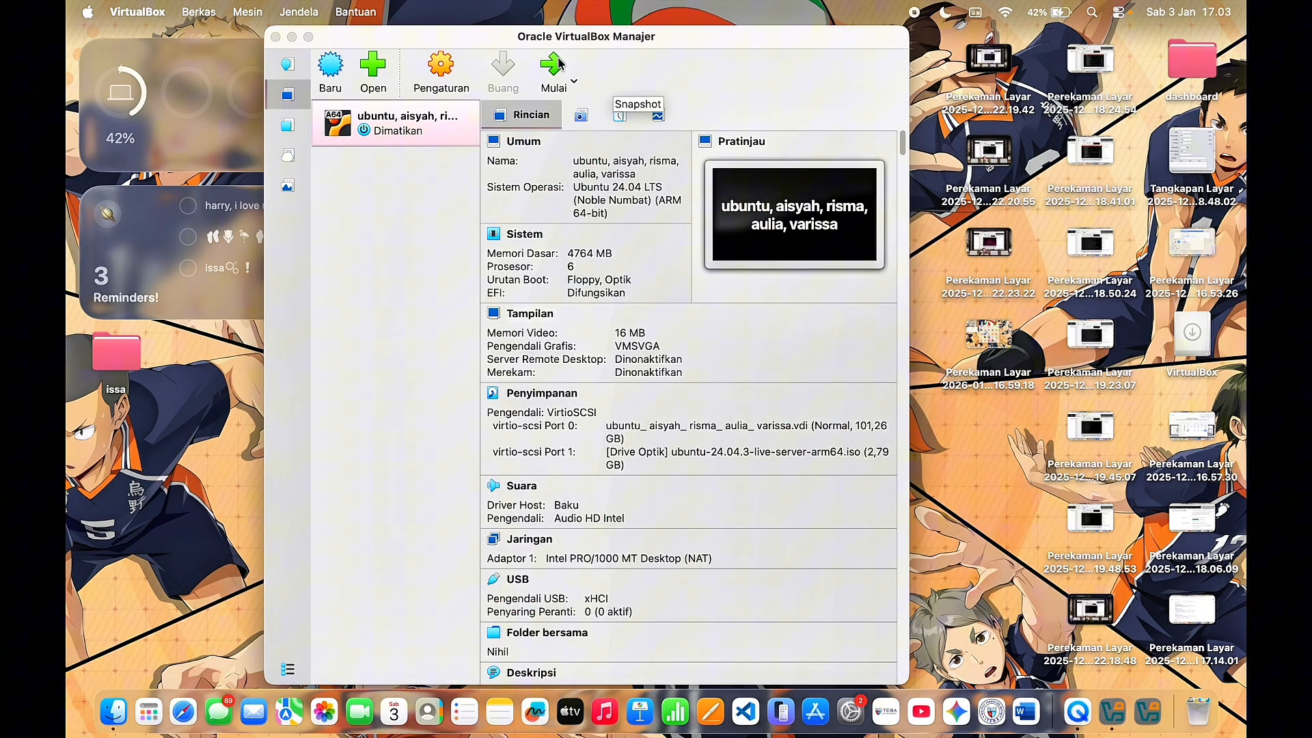
Step: Start the new virtual machine and boot it with Try or Install Ubuntu Server
click(549, 74)
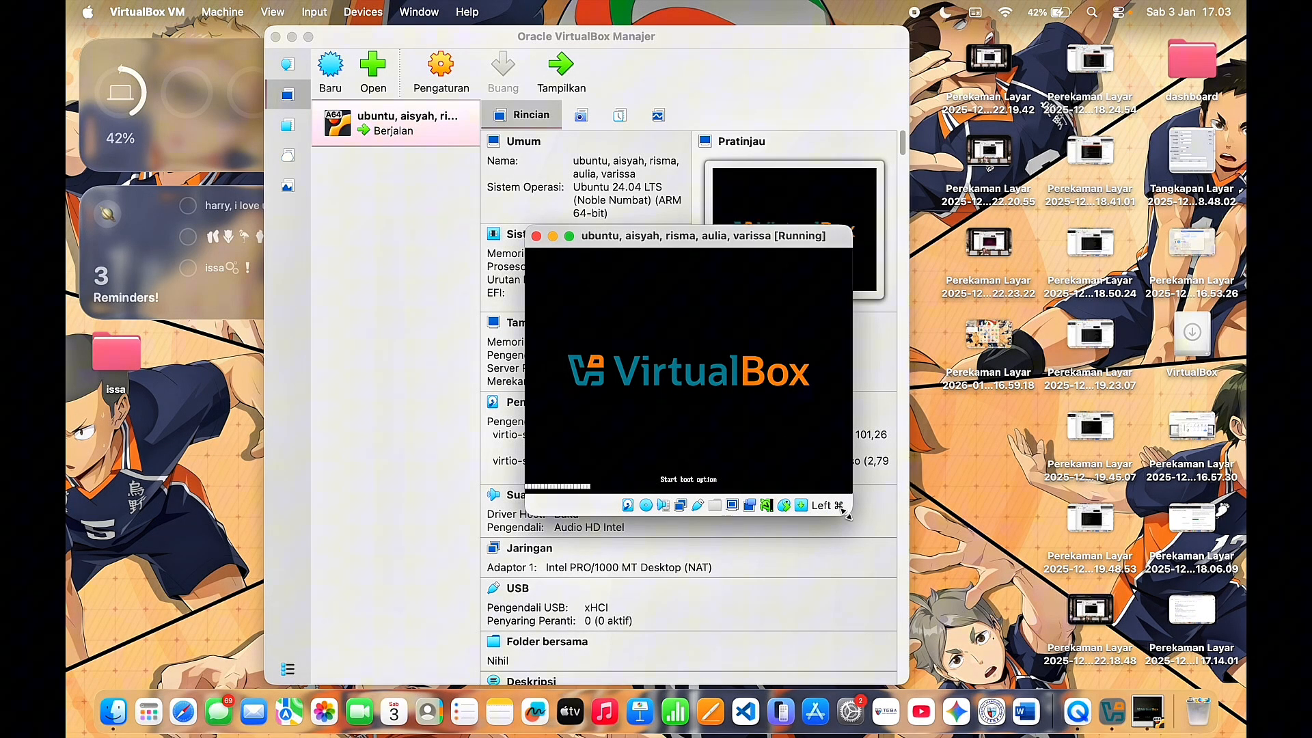
drag(846, 516, 894, 523)
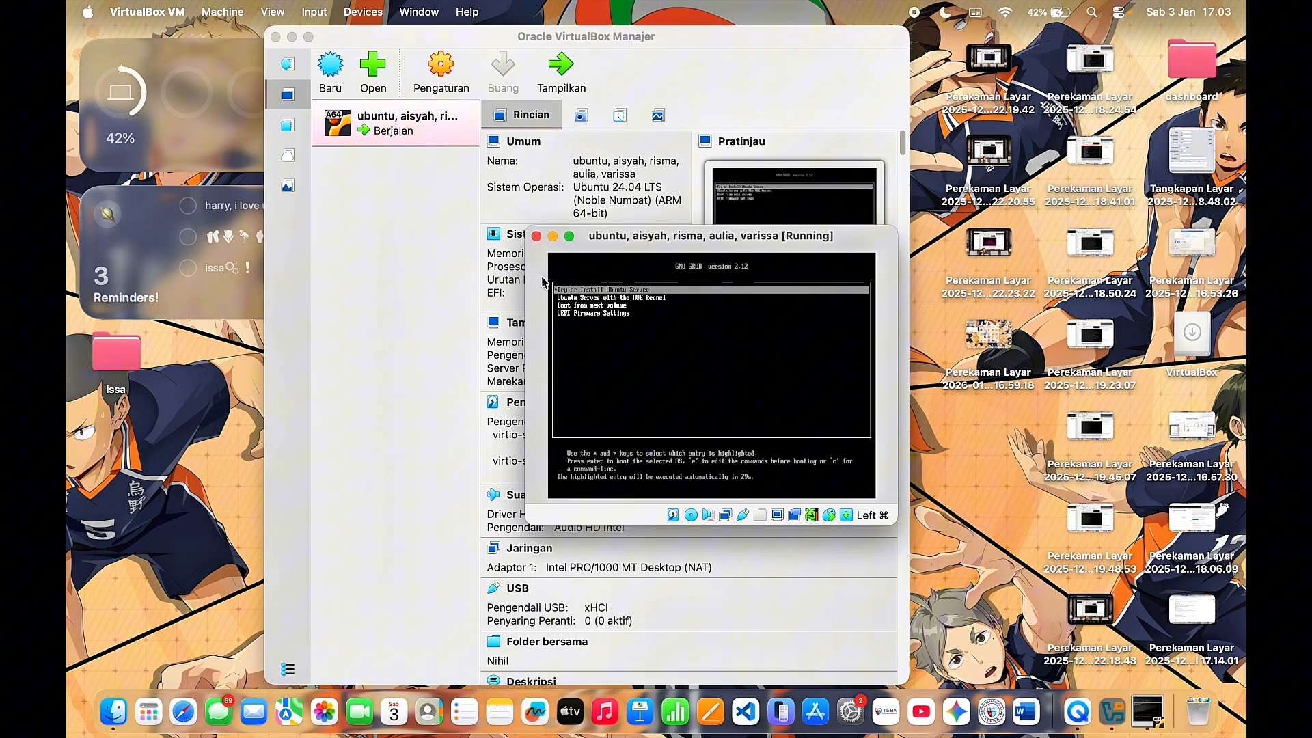
key(Return)
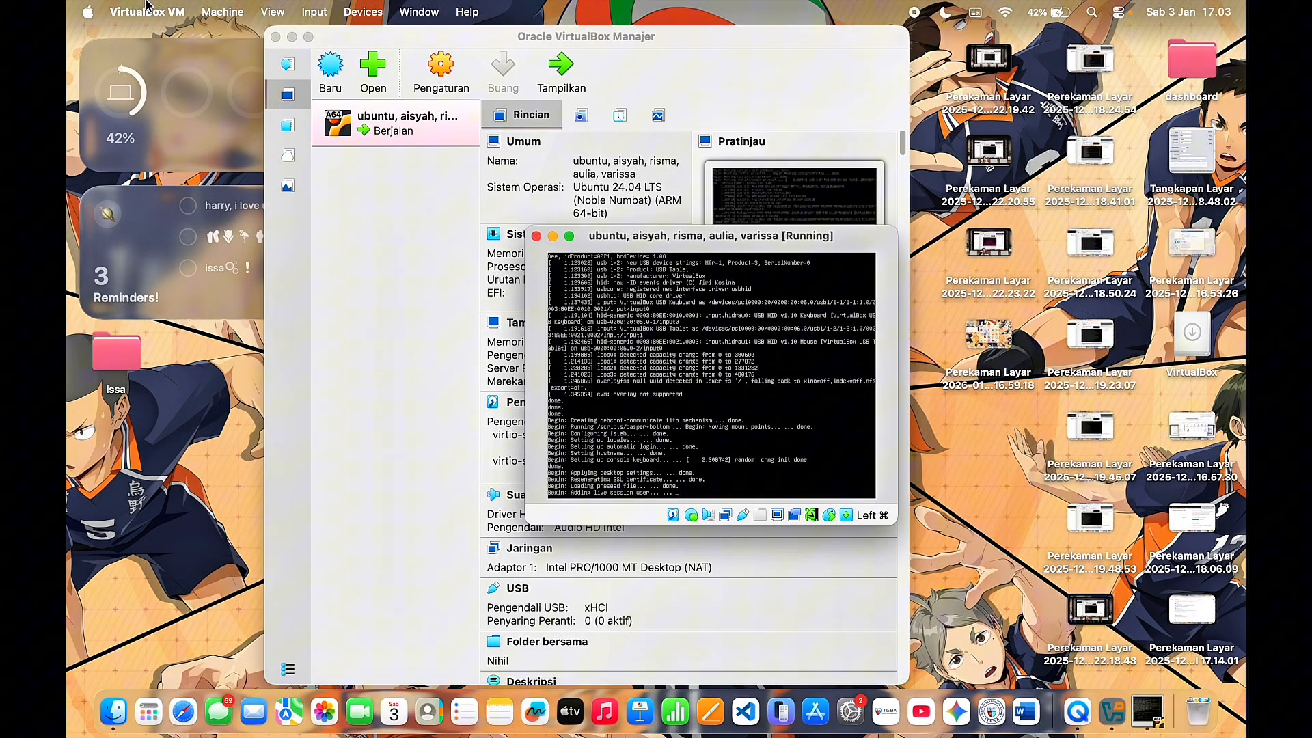
Step: Switch the virtual machine to Scaled Mode, enlarge its window, and move it toward the middle of the desktop
click(352, 17)
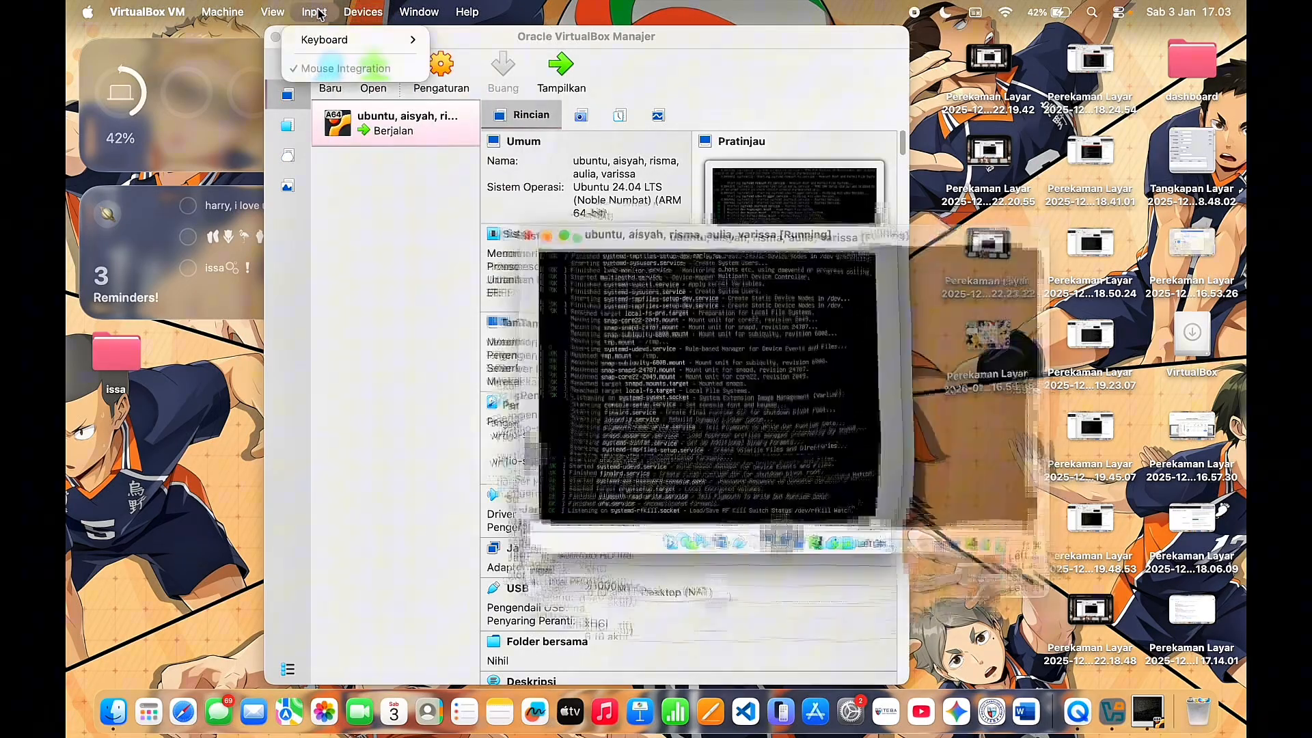
mouse_move(274, 17)
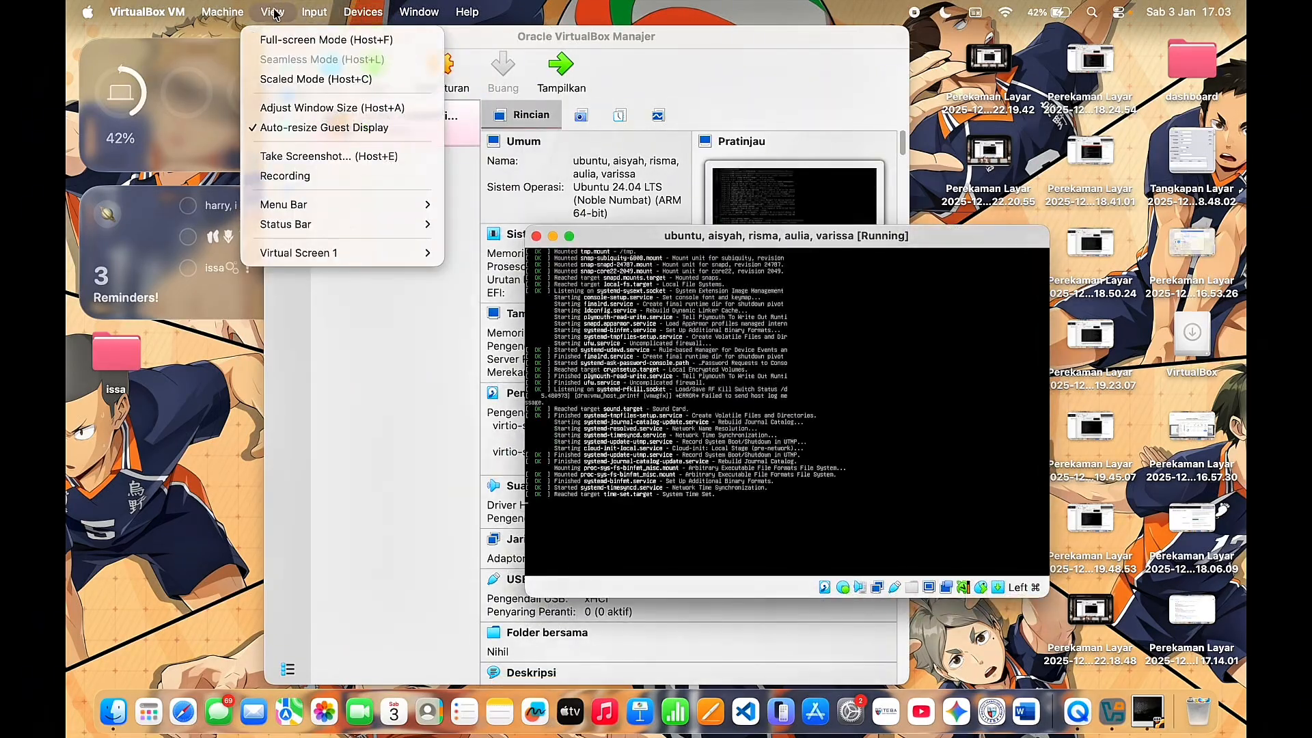
click(296, 78)
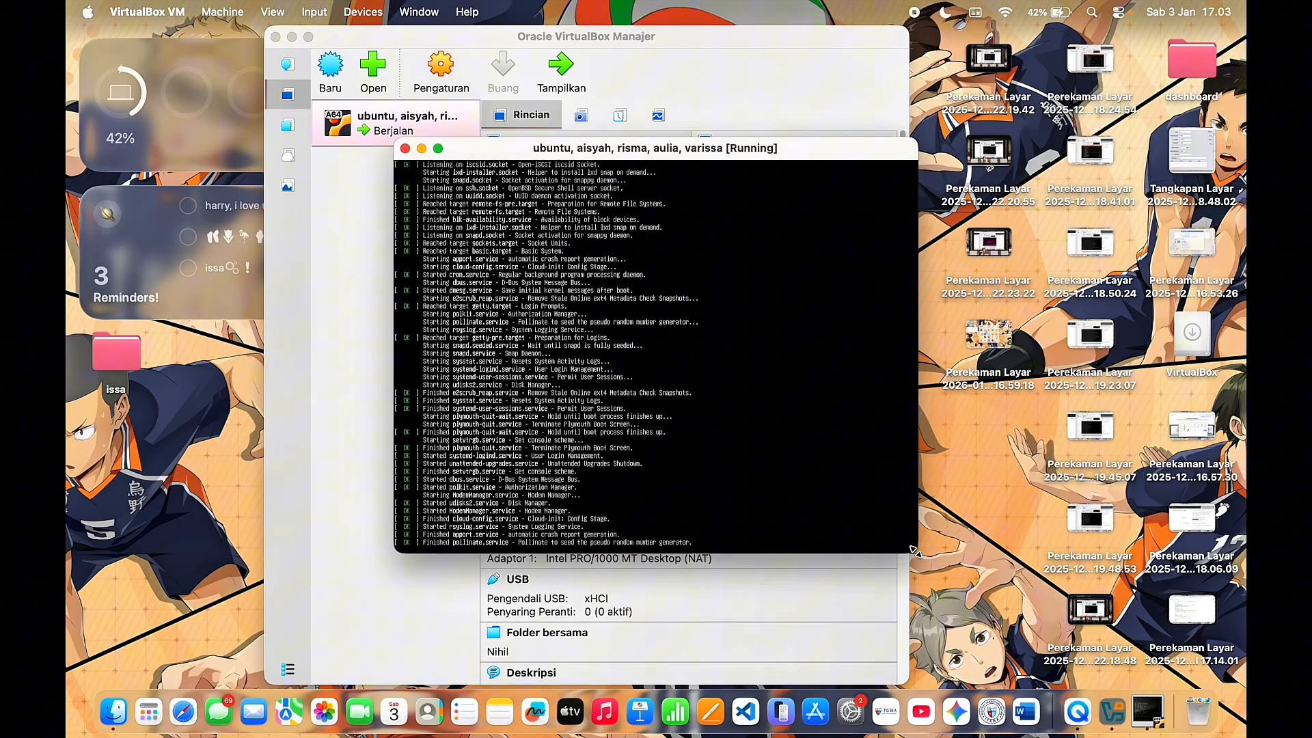
drag(915, 551, 1193, 711)
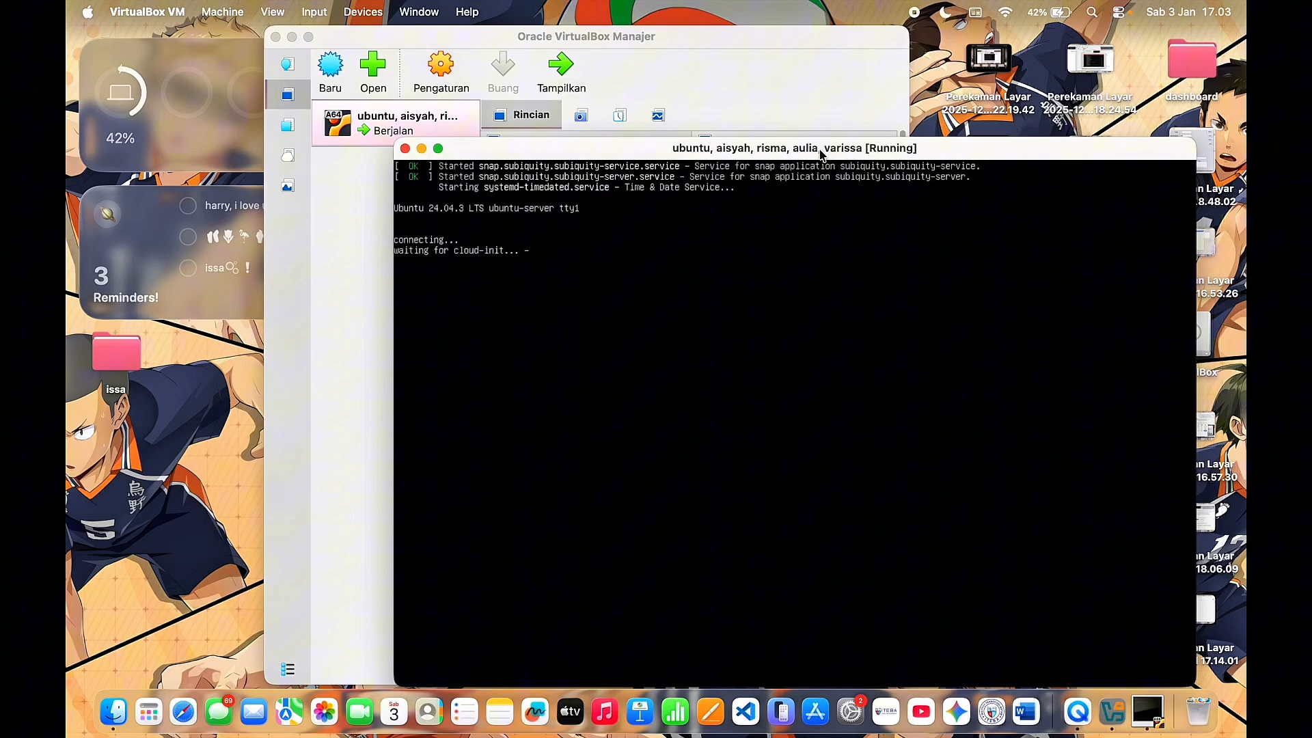
drag(822, 153, 668, 89)
Step: Choose English as the installer language and accept the English (US) keyboard layout and variant
key(Up)
key(Up)
key(Up)
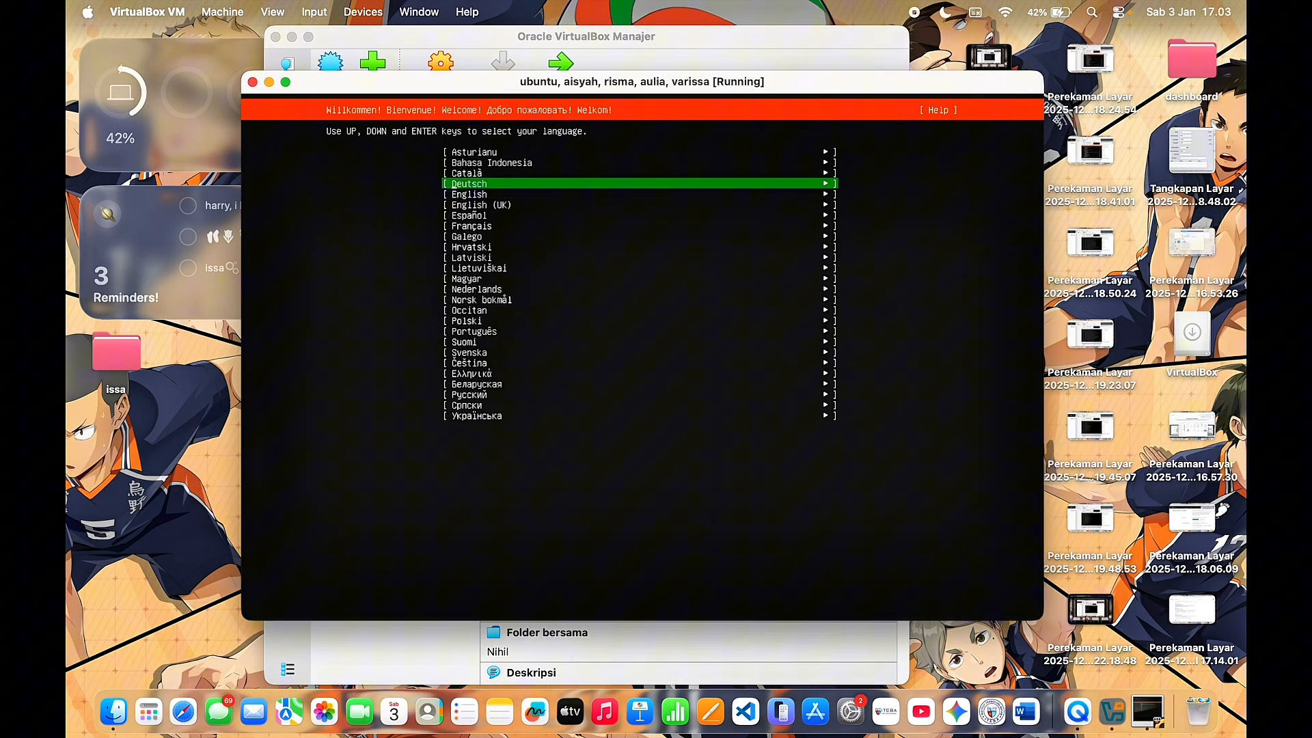
key(Return)
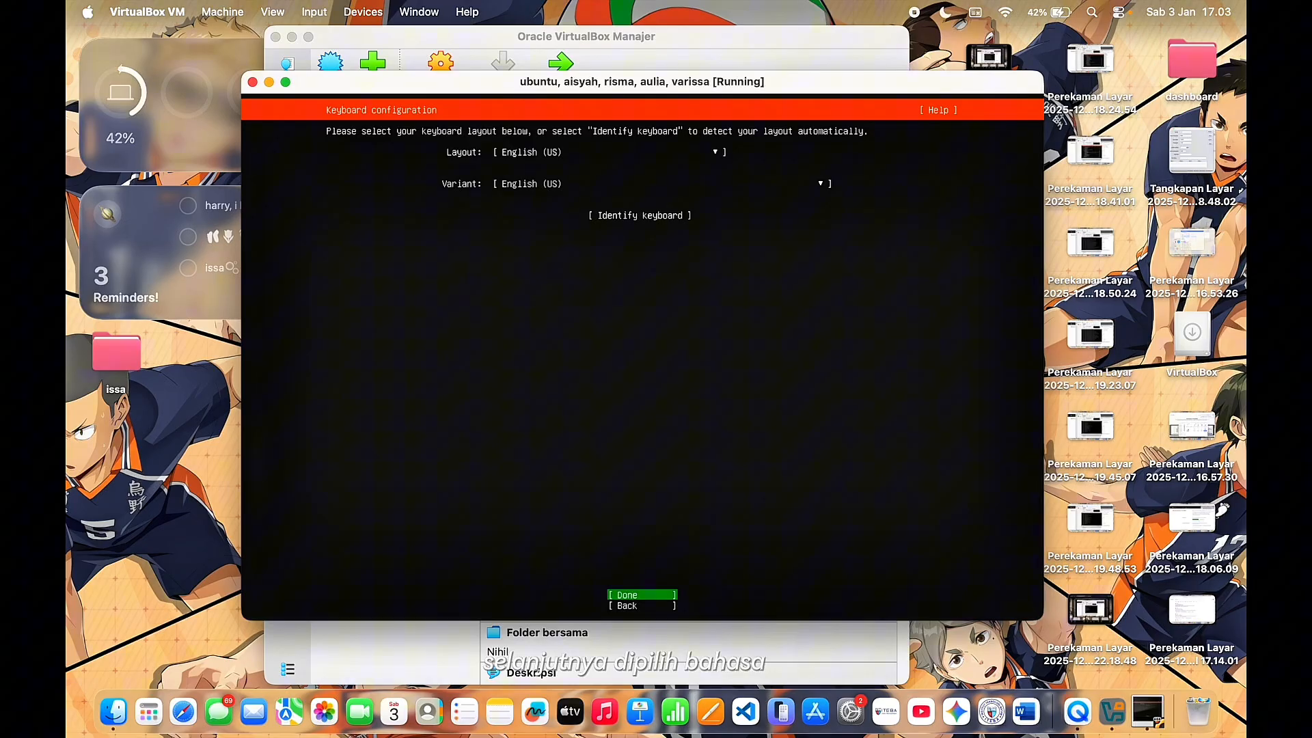
key(Return)
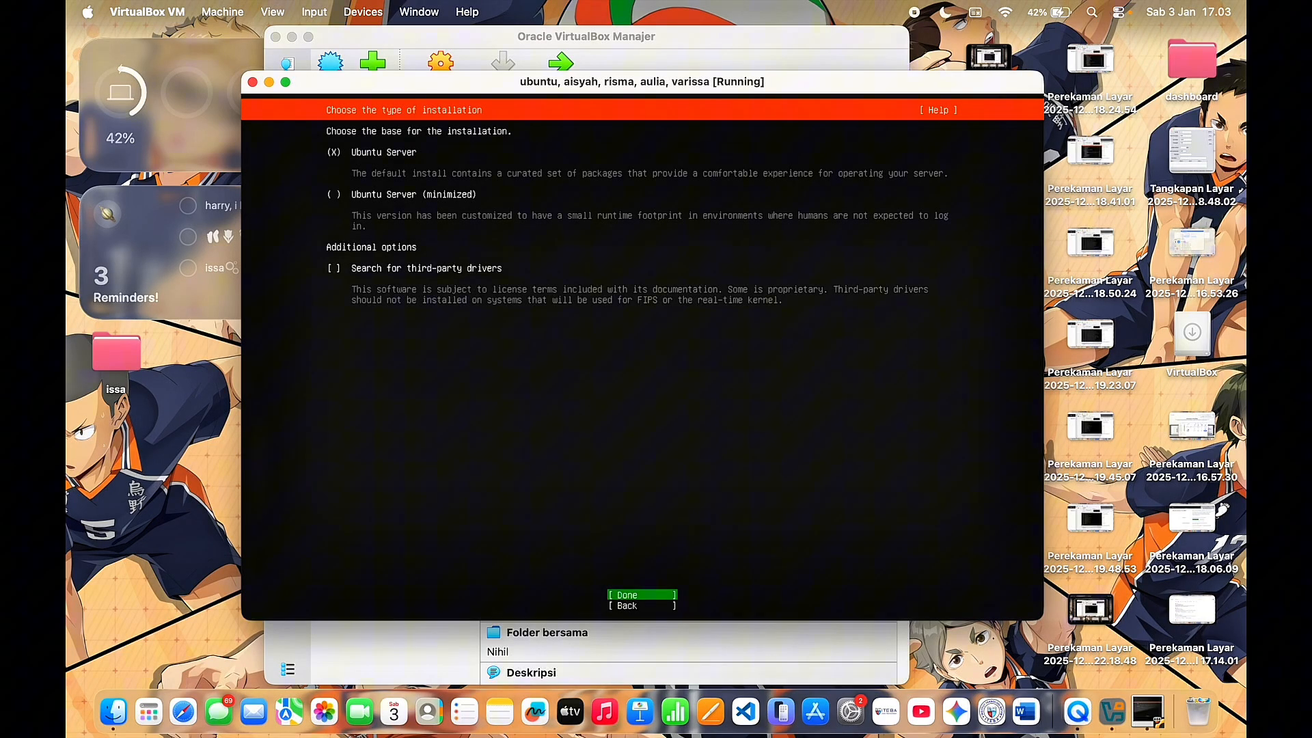
Step: Select Ubuntu Server as the installation base and accept the default enp0s8 network with a blank proxy address
key(Return)
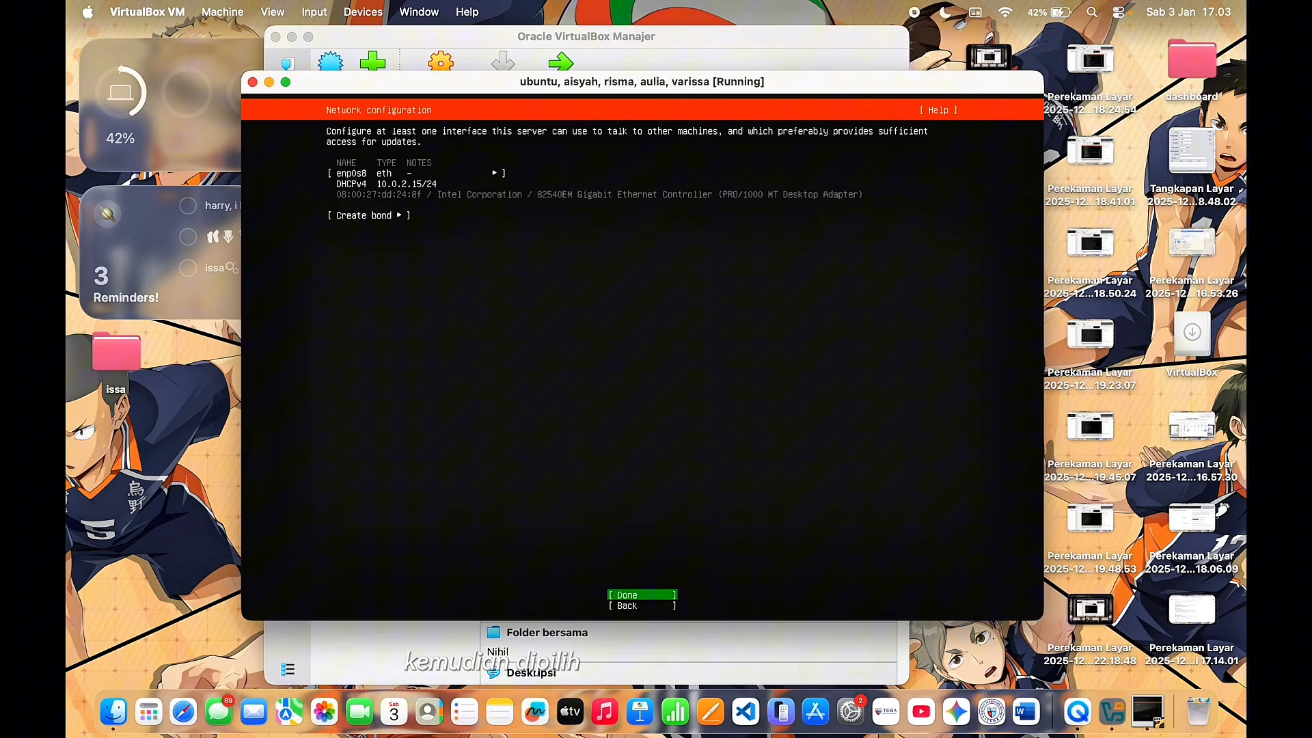
key(Return)
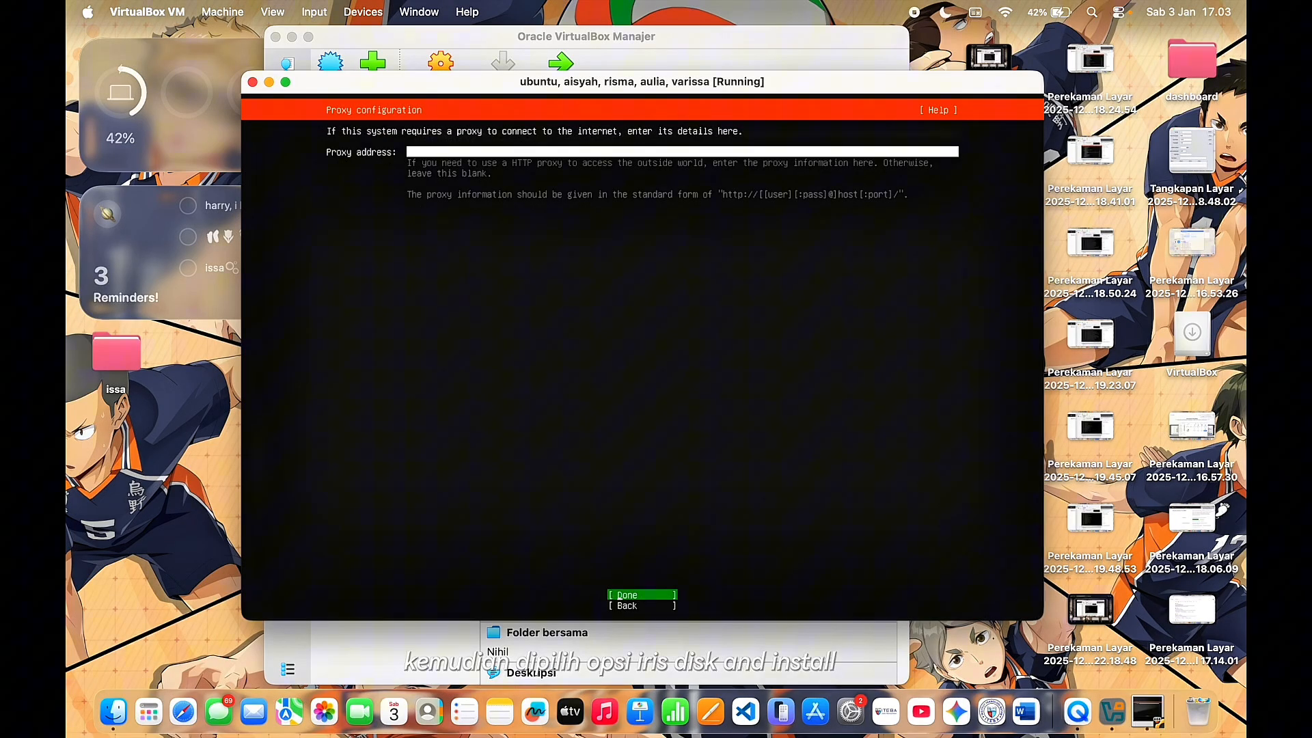
key(Return)
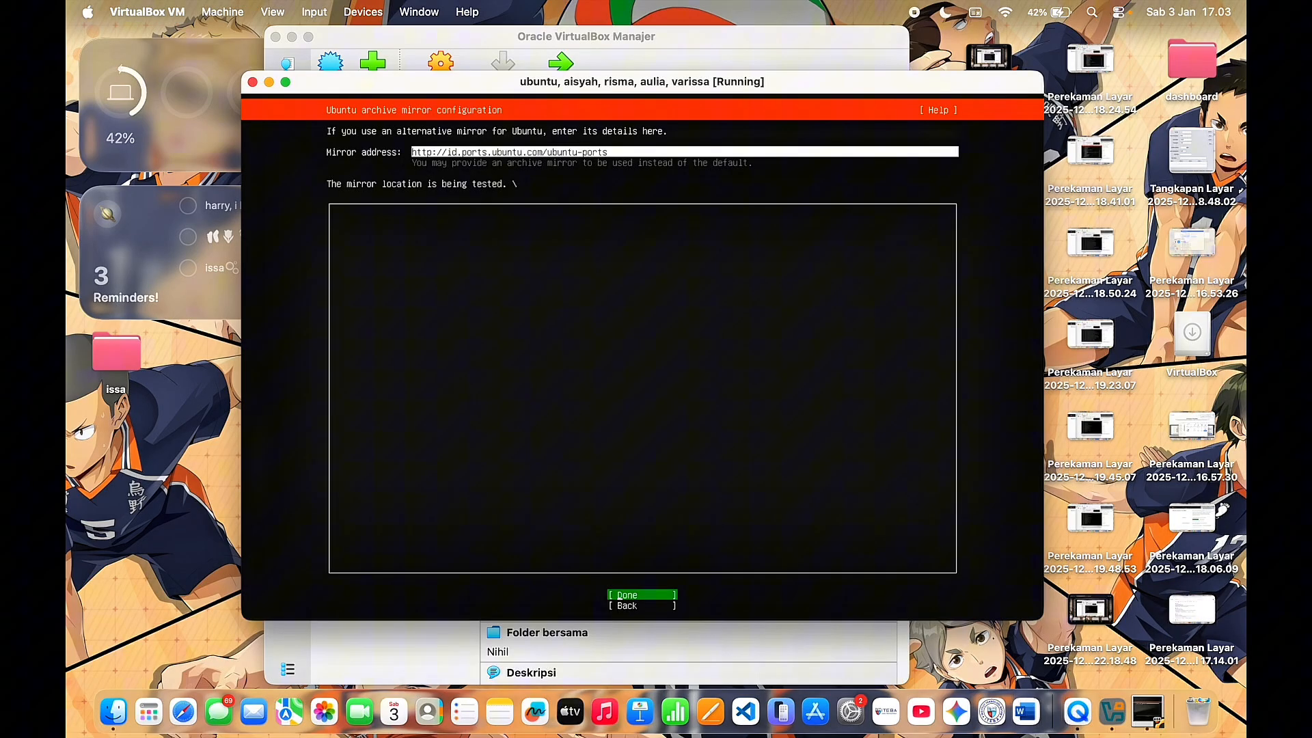
Step: Return to the network configuration and accept the network and blank proxy settings again
key(Down)
key(Return)
key(Down)
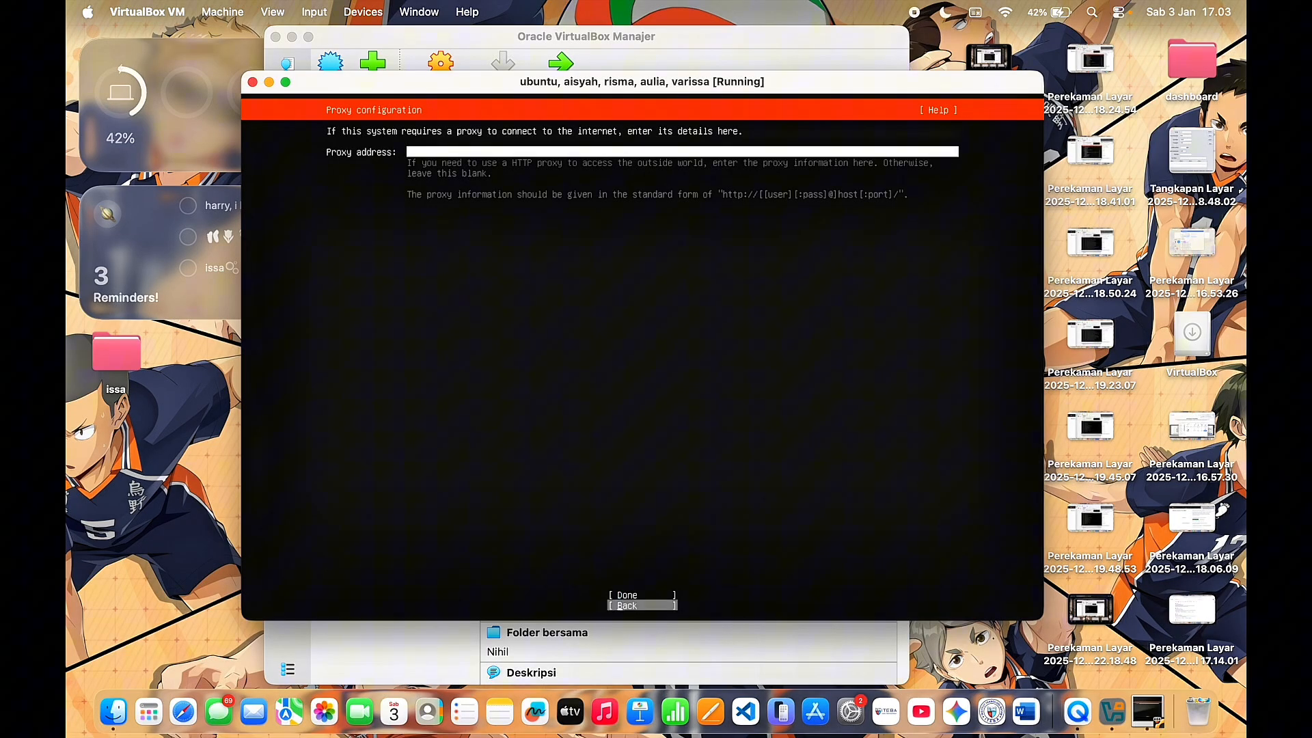
key(Return)
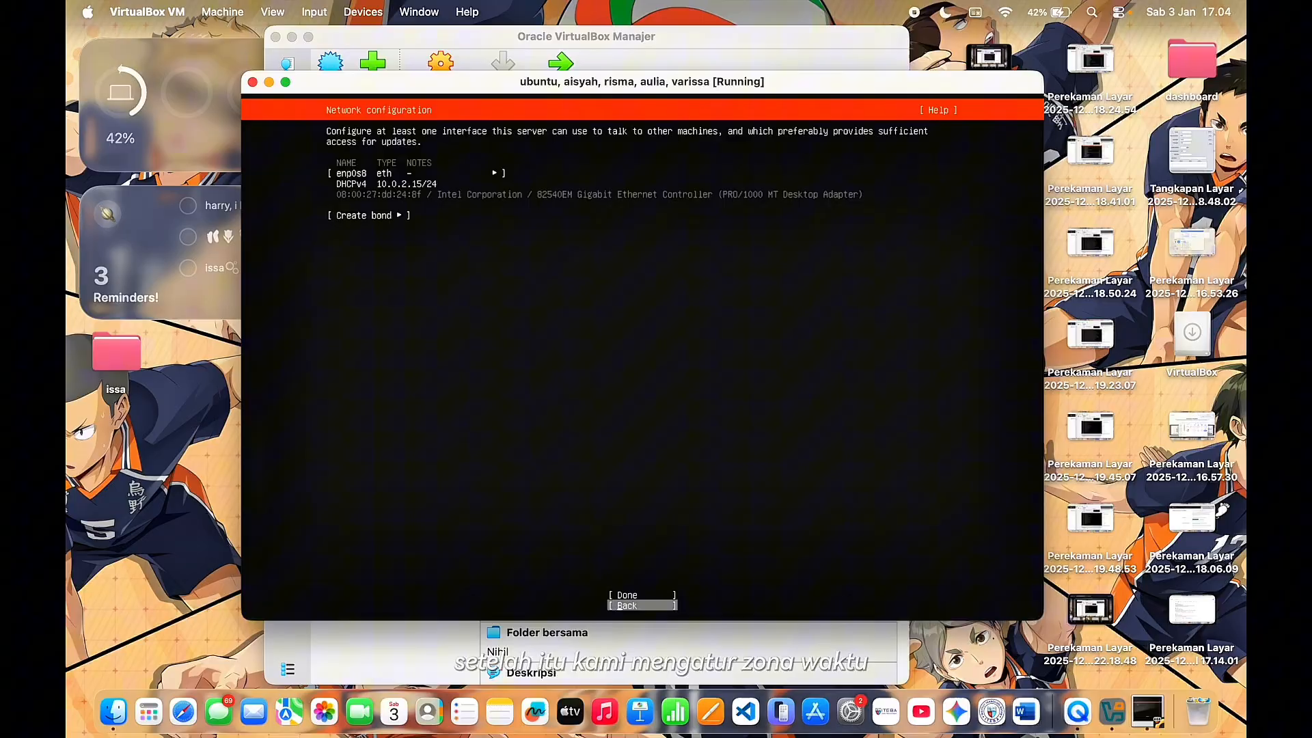
key(Return)
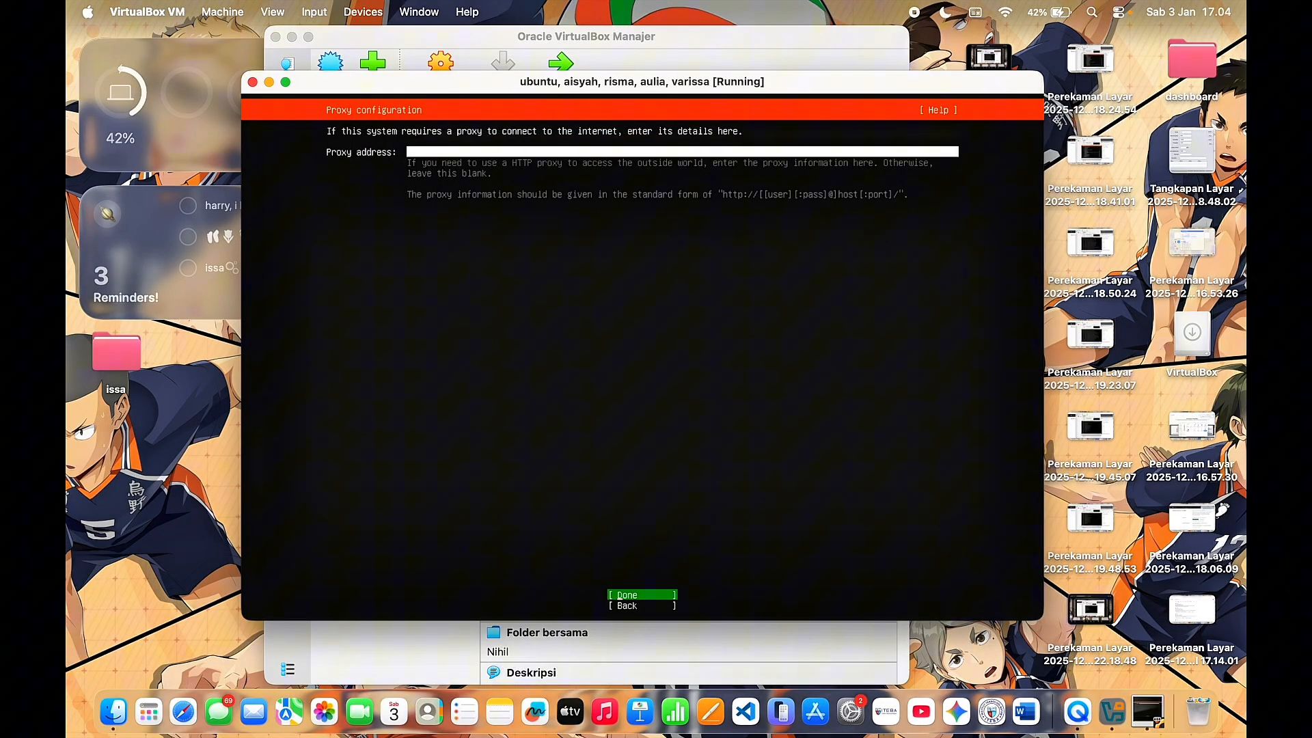
key(Return)
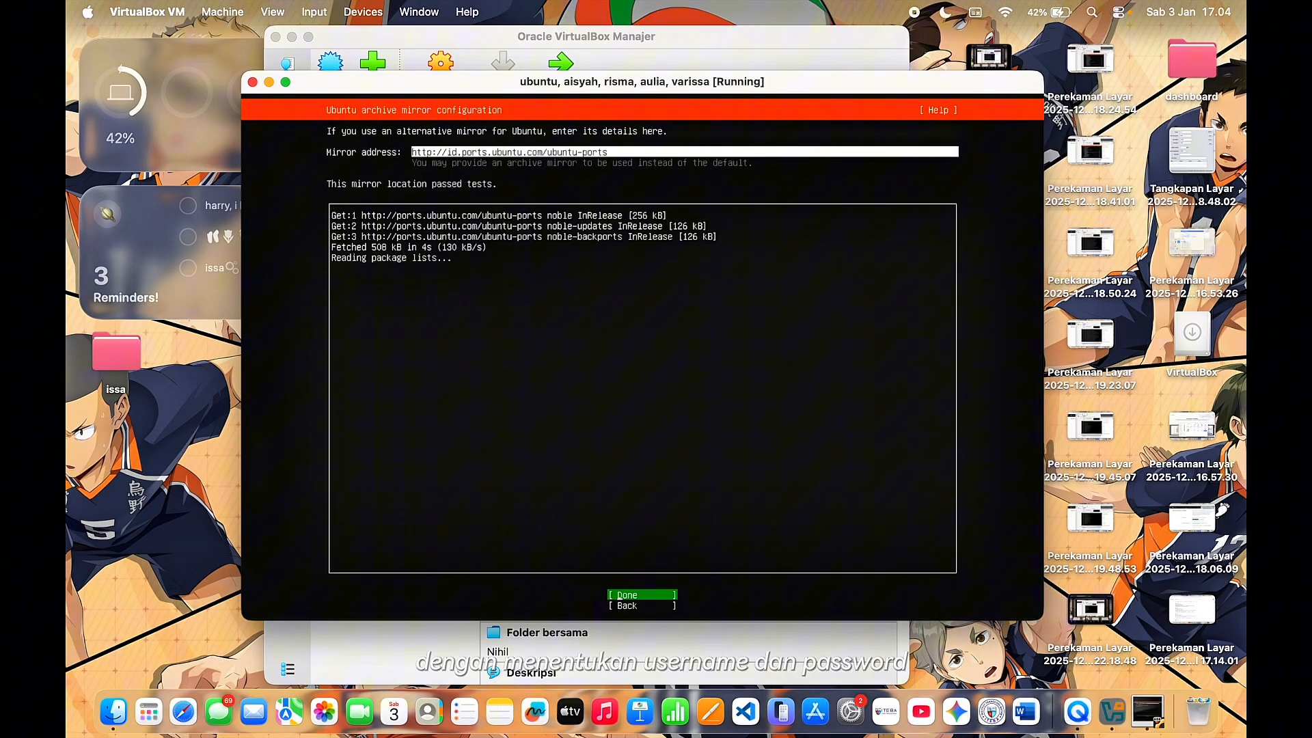
key(Return)
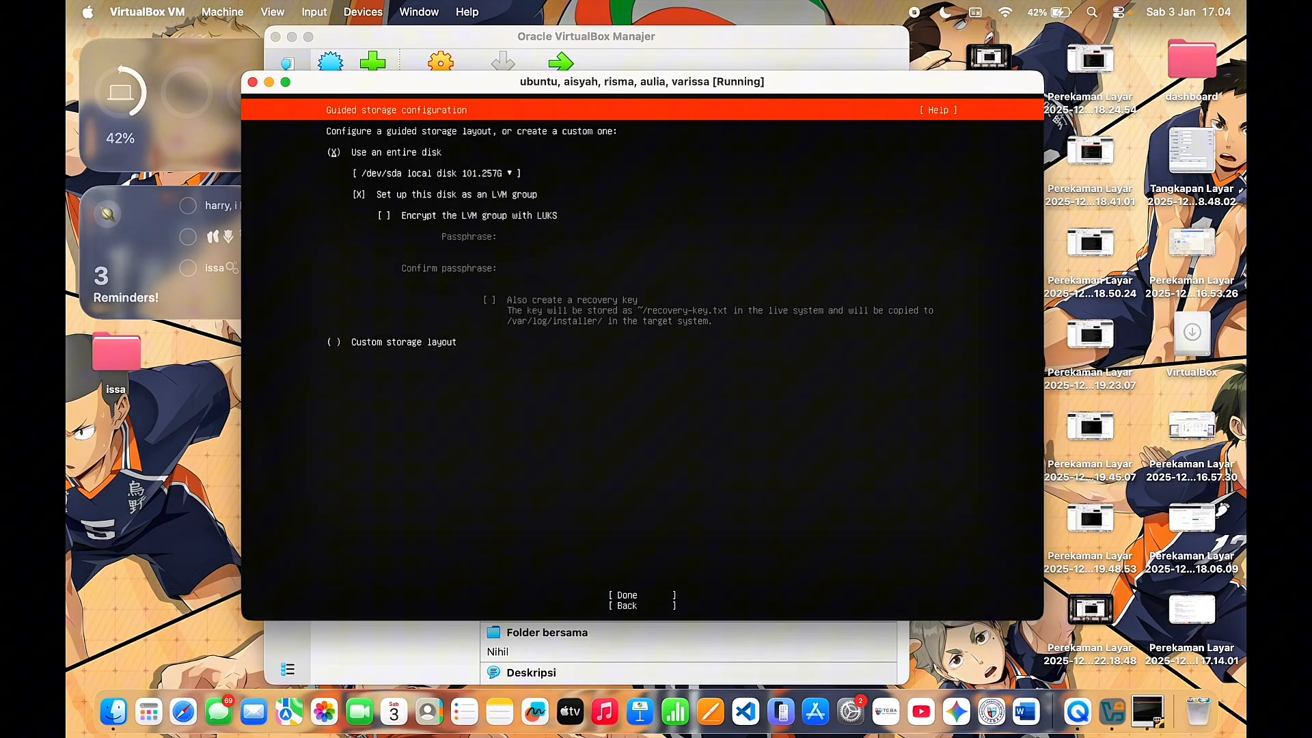
key(Down)
key(Down)
key(Down)
key(Down)
key(Down)
key(Down)
key(Up)
key(Return)
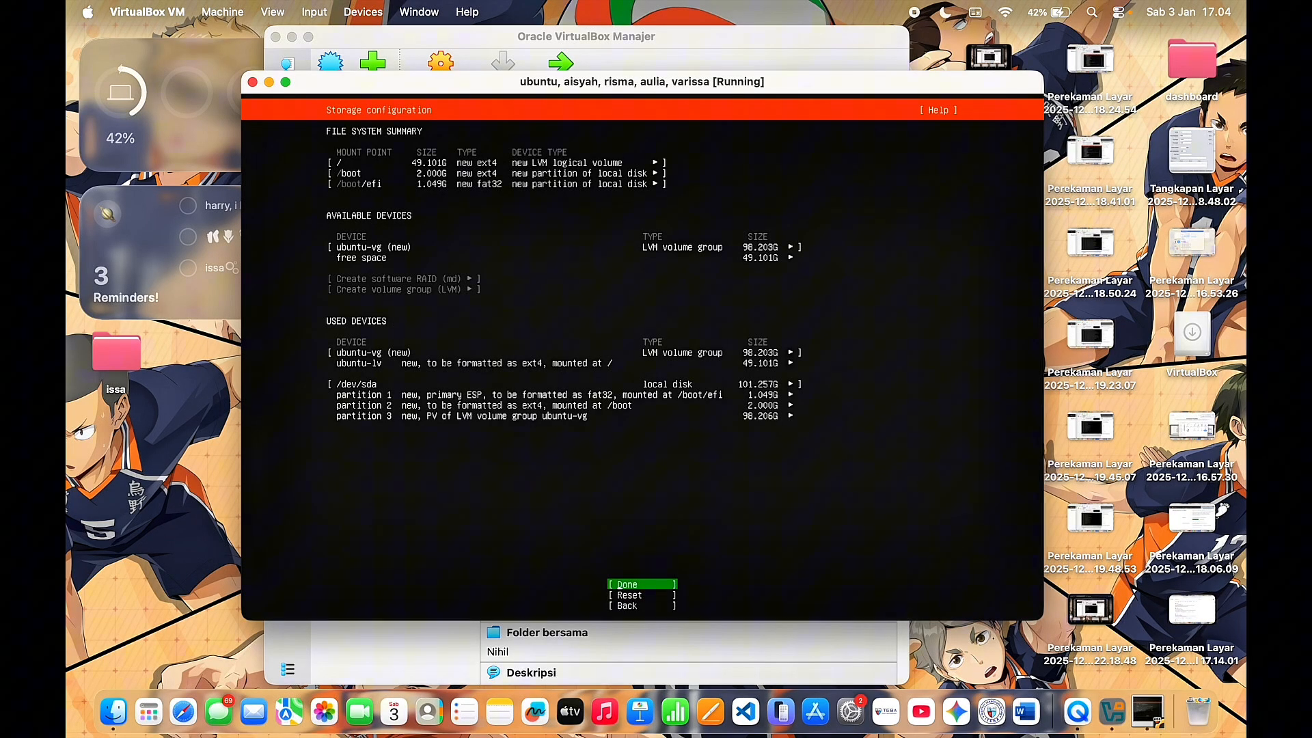
Step: Accept the proposed storage layout and confirm the destructive formatting to begin the installation
key(Return)
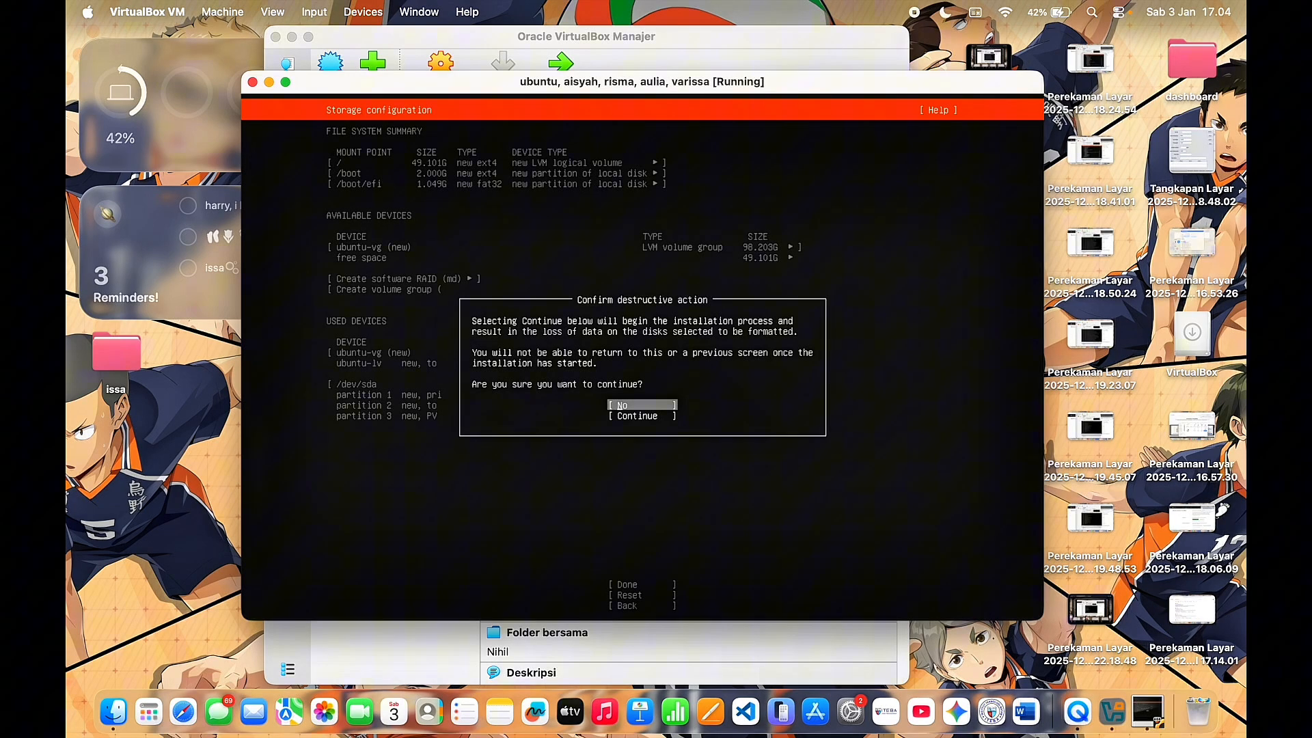
key(Down)
key(Return)
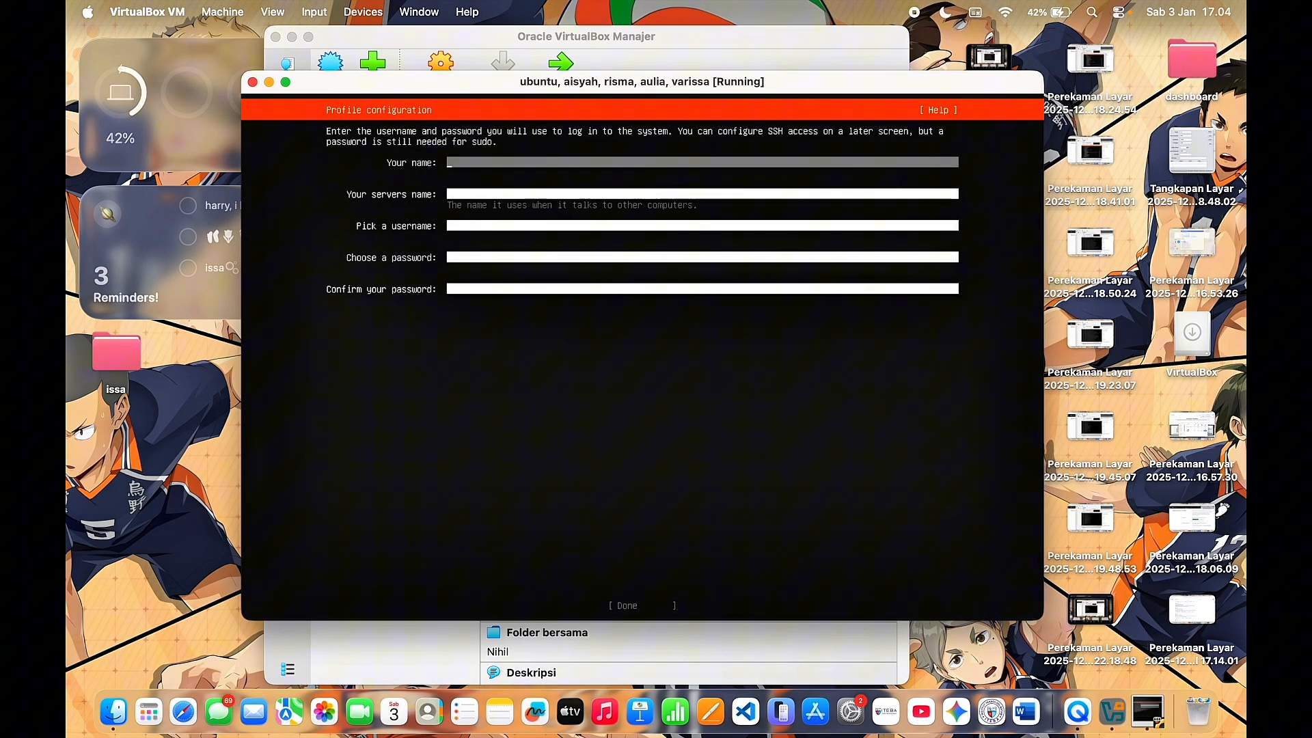
Step: Fill in the profile with kelompok3 as the name, kel3 as the server name, and kelompok3 as the username
text(kelompok3)
key(Tab)
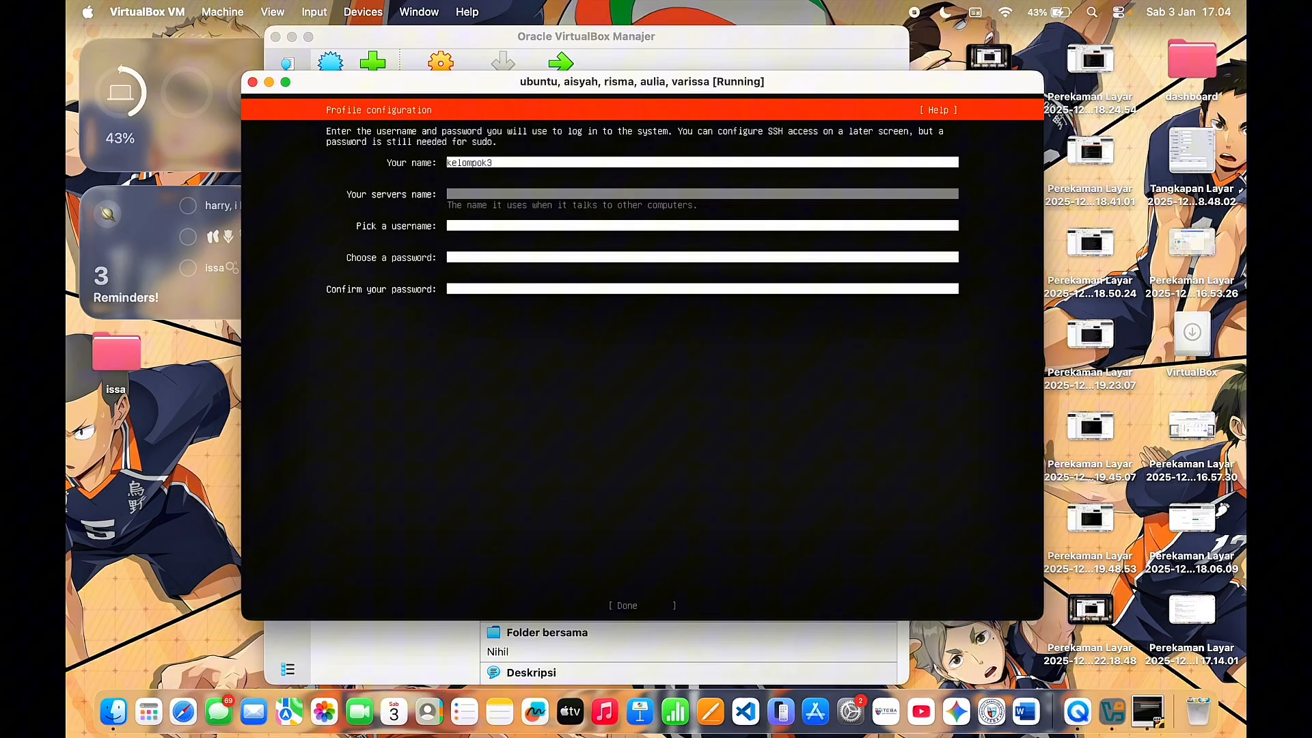
text(kel3)
key(Tab)
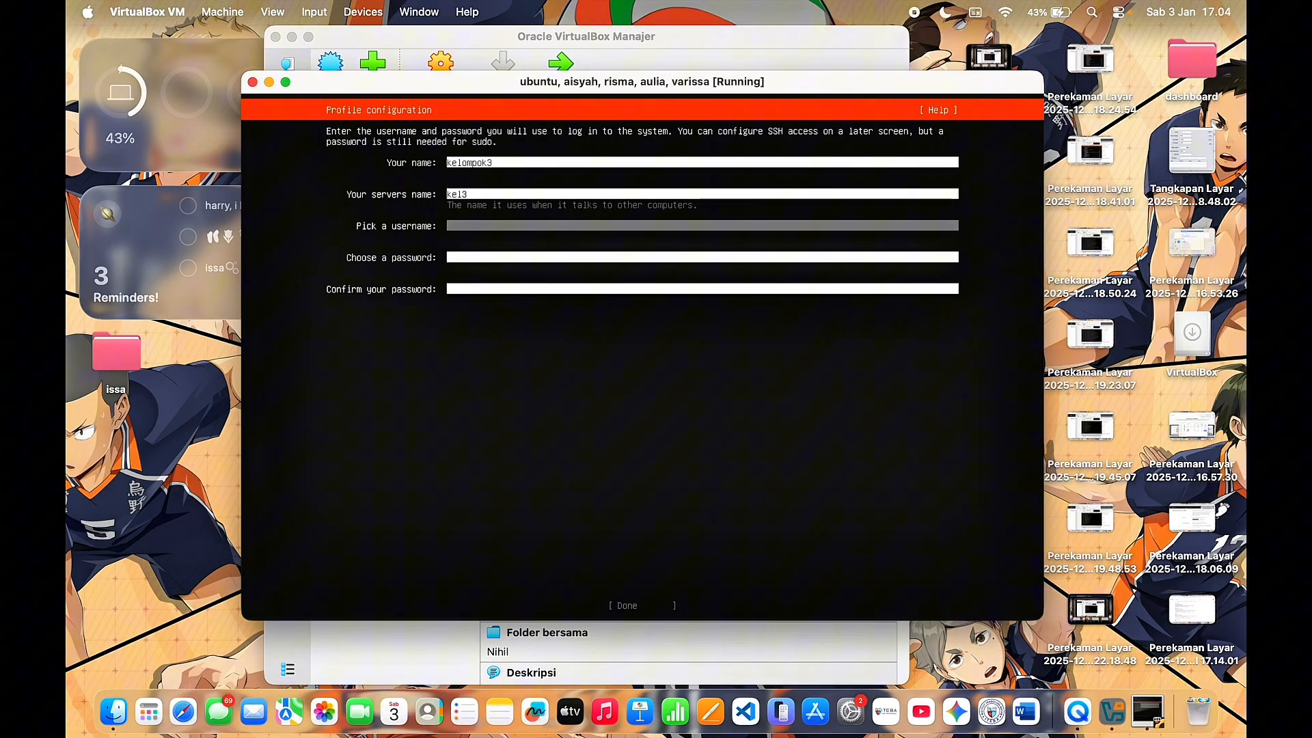
text(kelompok3)
key(Tab)
Step: Enter and confirm the profile's account password, and skip the Ubuntu Pro upgrade for now
text(*******)
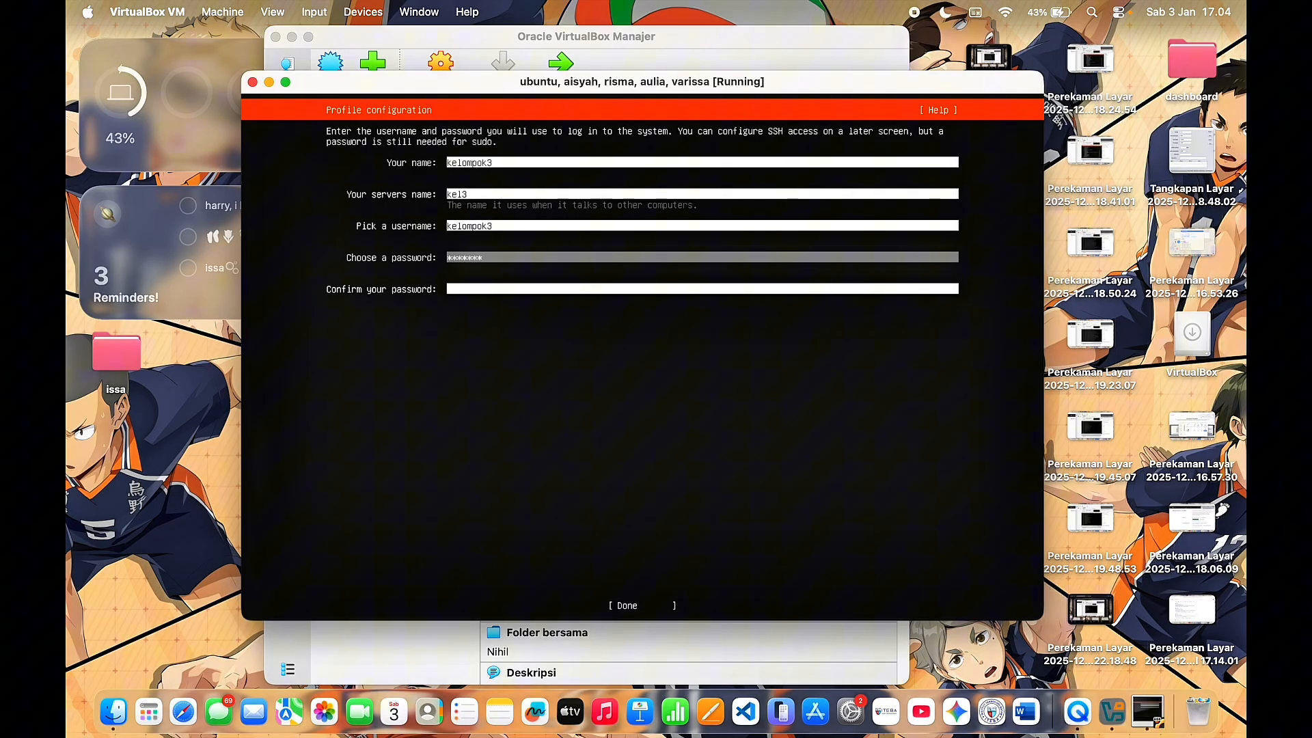
key(Tab)
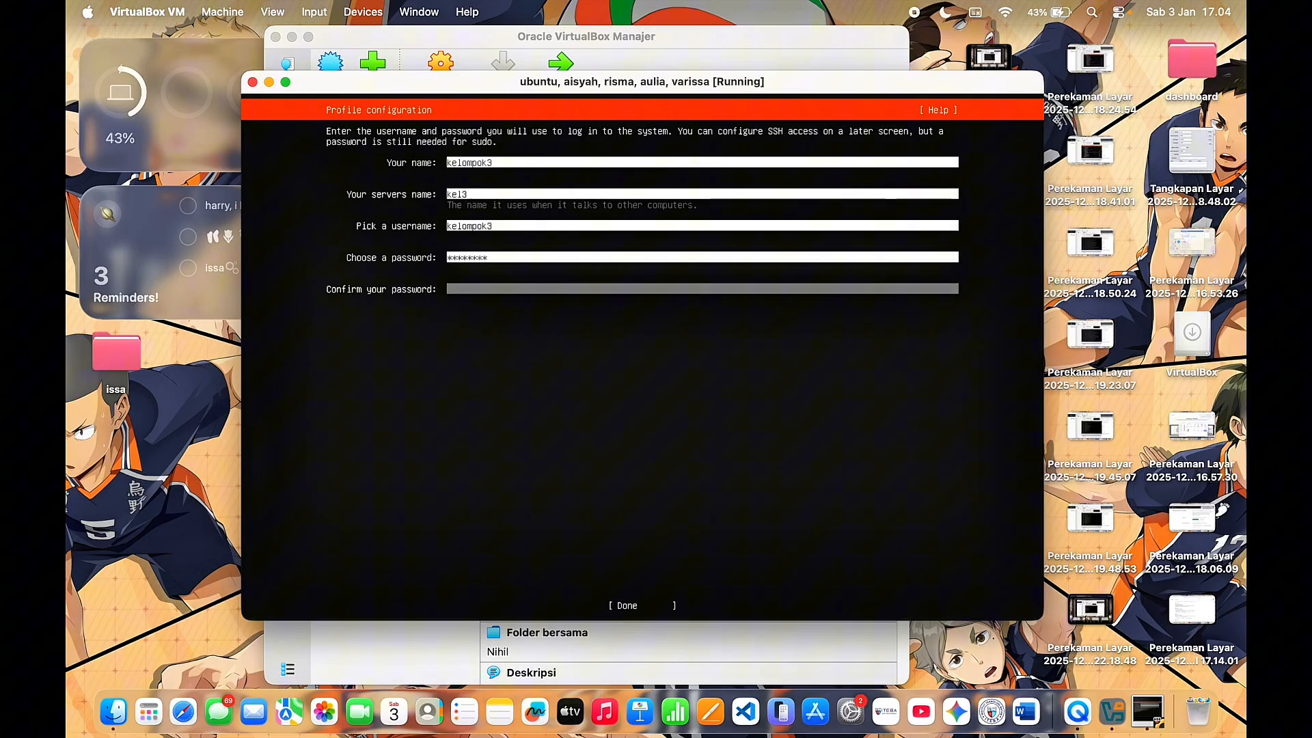
text(******)
key(Tab)
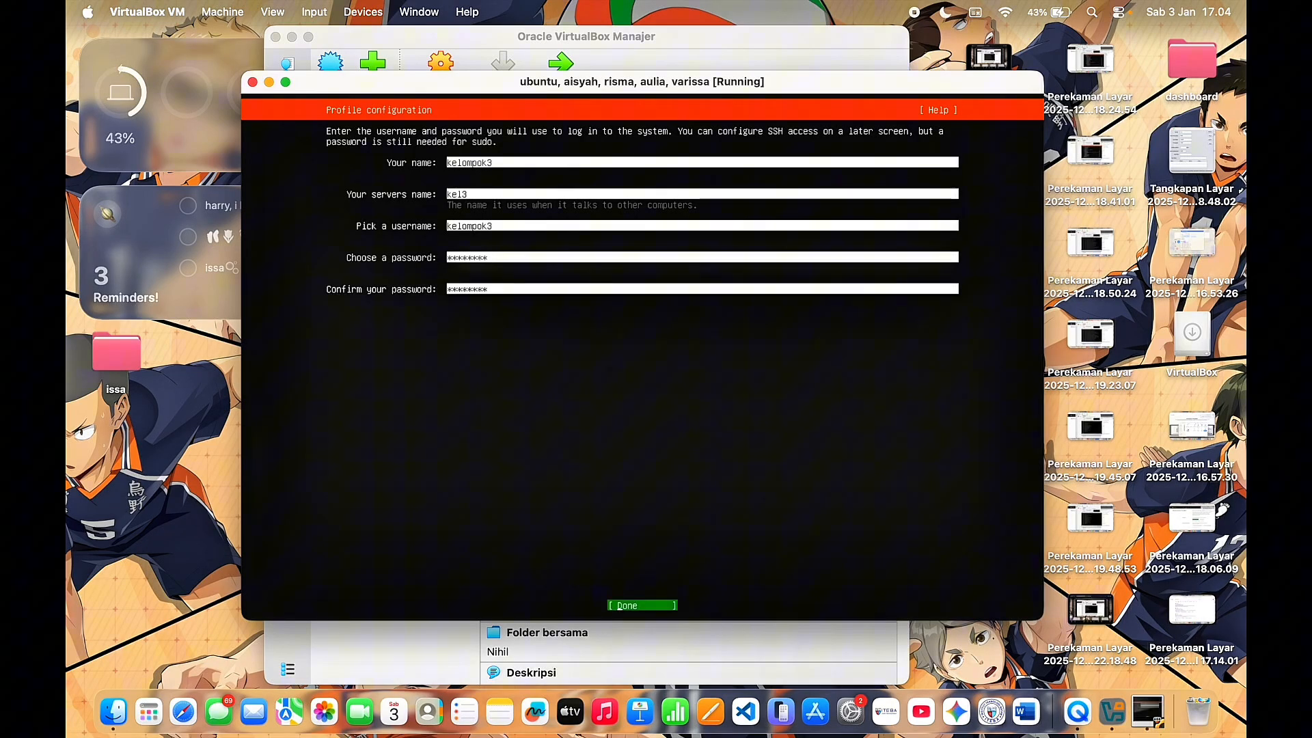
key(Return)
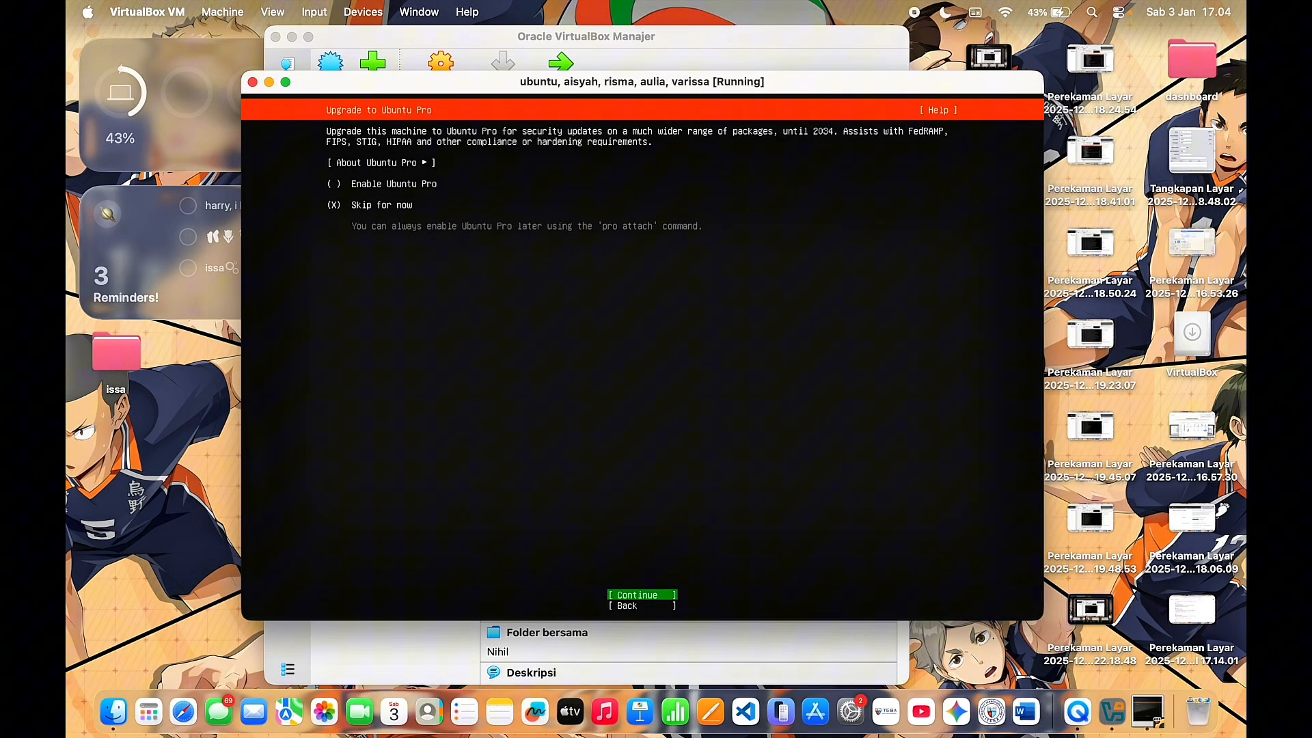
key(Return)
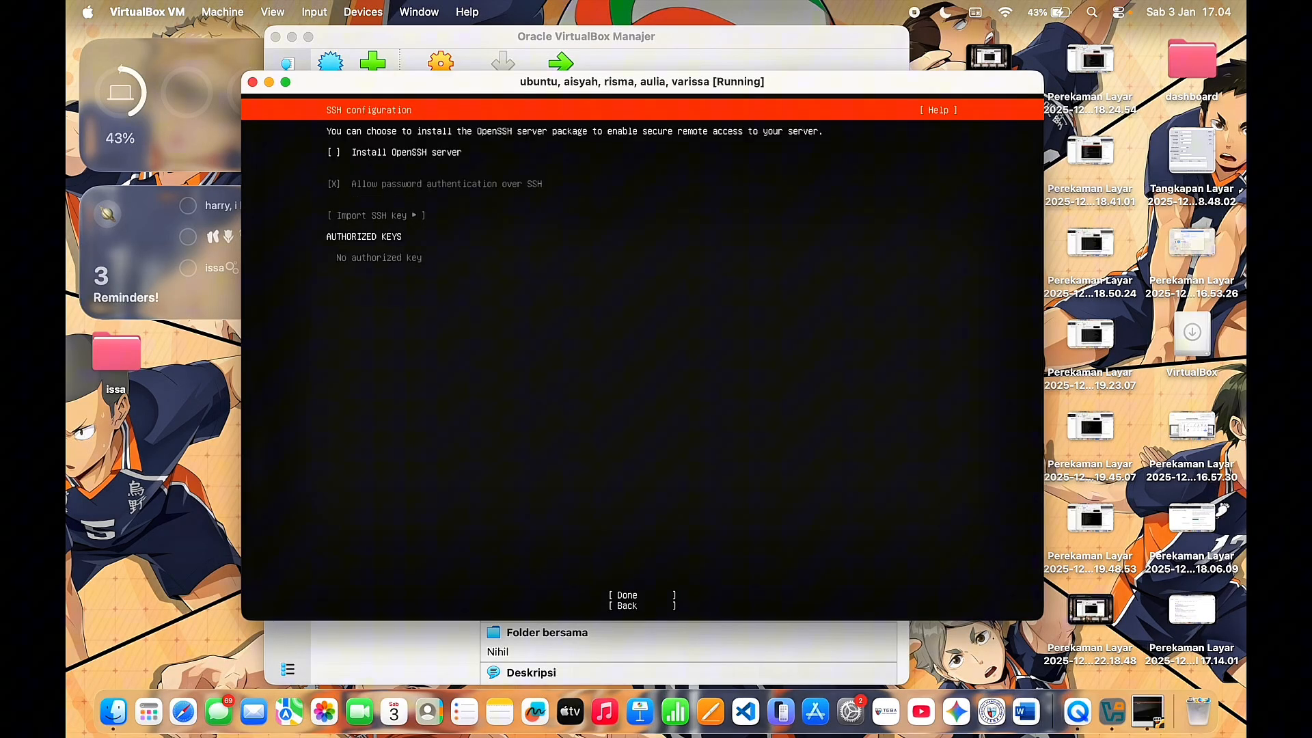
Step: Continue past the SSH configuration without installing the OpenSSH server
key(Tab)
key(Tab)
key(Up)
key(Return)
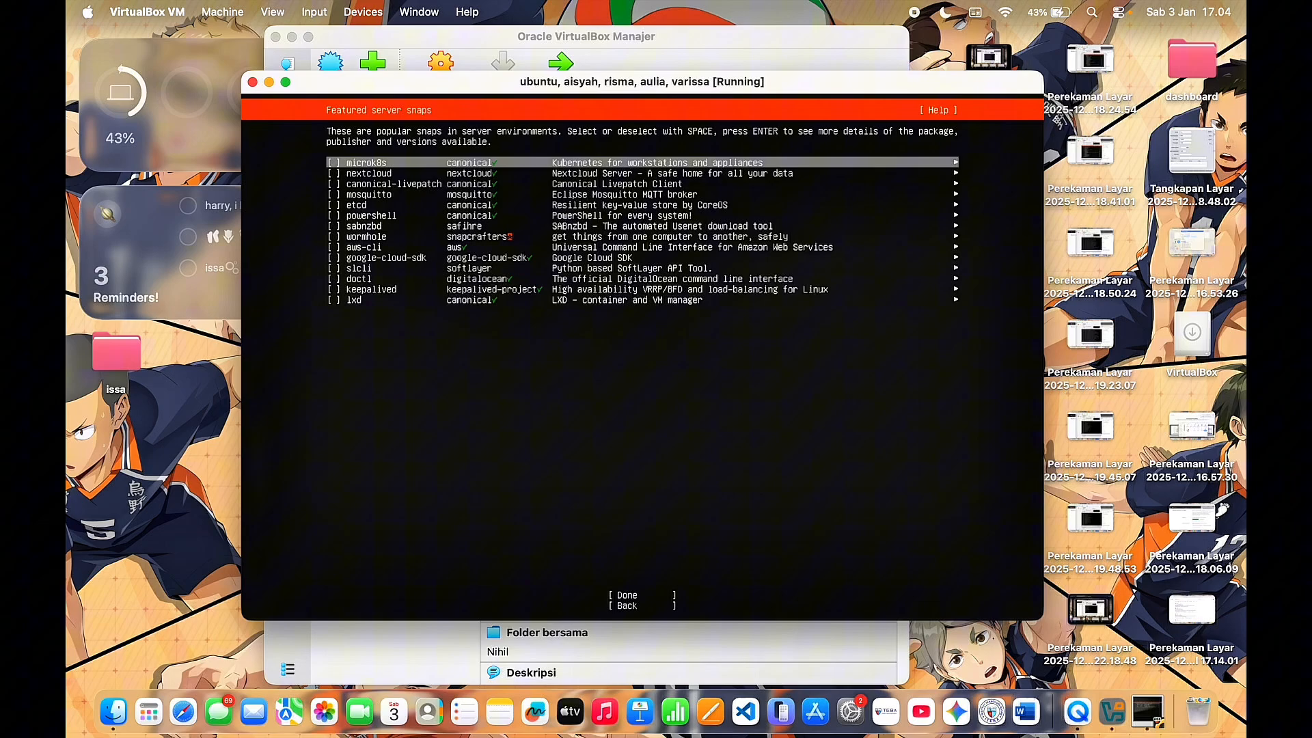
Step: Finish the featured server snaps page without selecting any snap
key(Down)
key(Down)
key(Down)
key(Down)
key(Down)
key(Down)
key(Down)
key(Down)
key(Down)
key(Down)
key(Down)
key(Down)
key(Down)
key(Down)
key(Down)
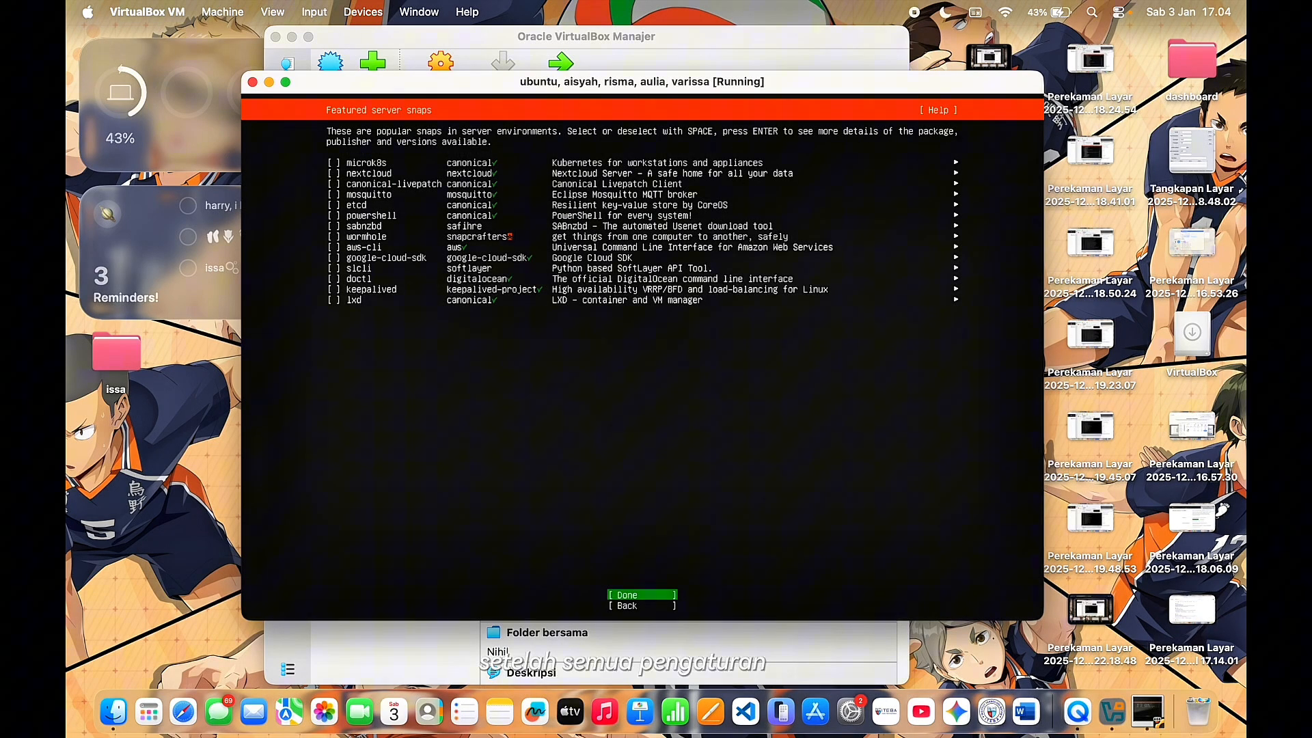
key(Return)
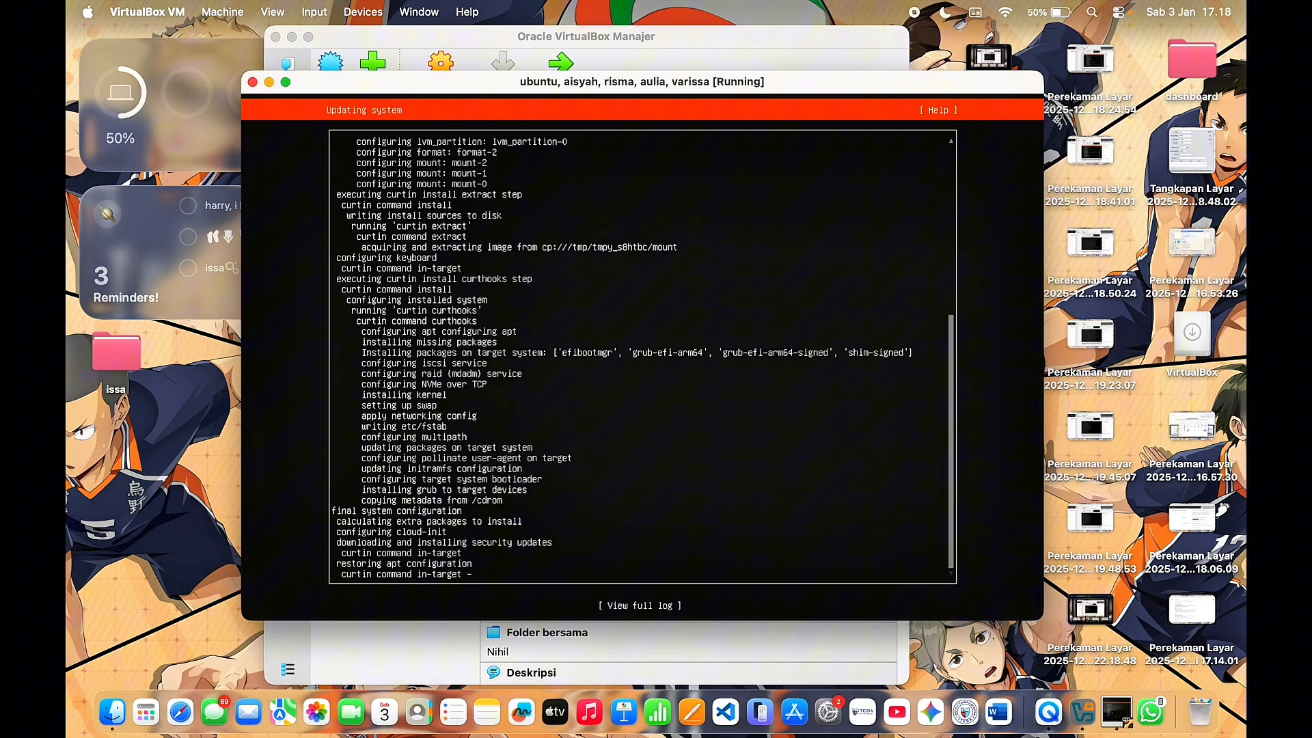
Step: Reboot the virtual machine once the Ubuntu Server installation is complete
key(Tab)
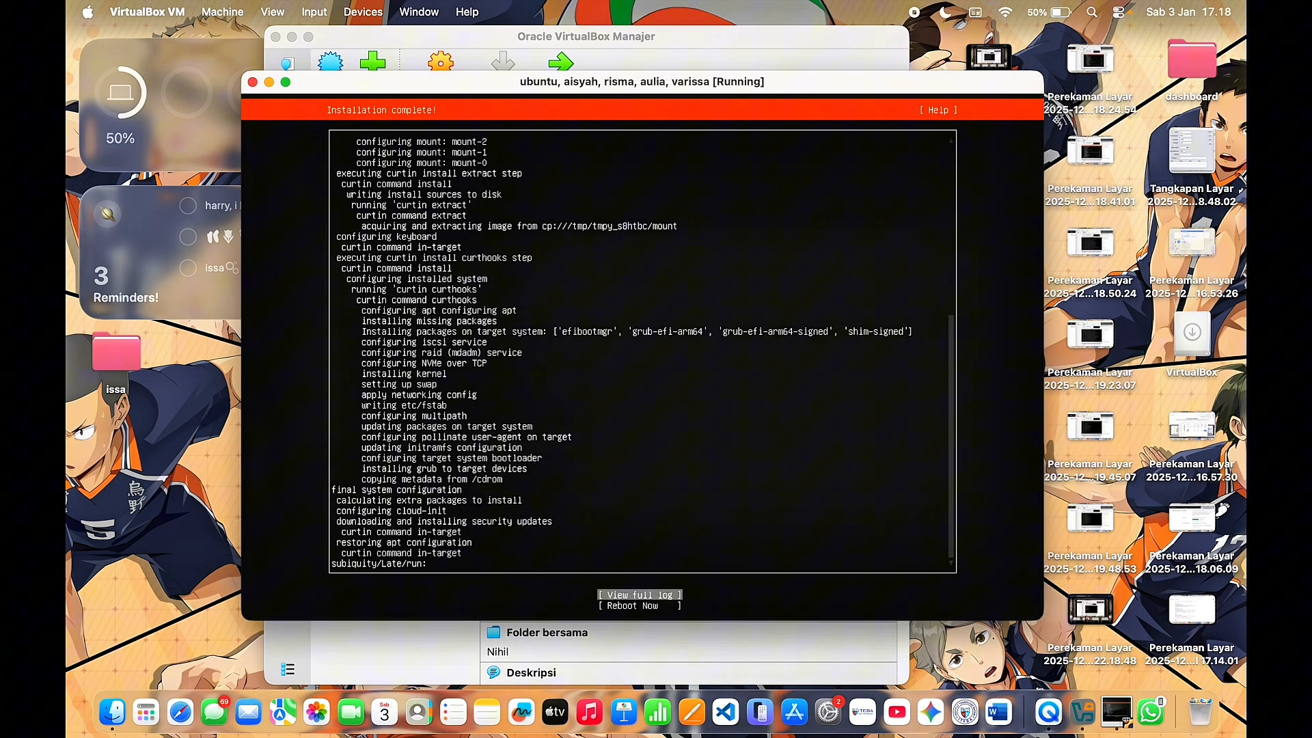
key(Down)
key(Return)
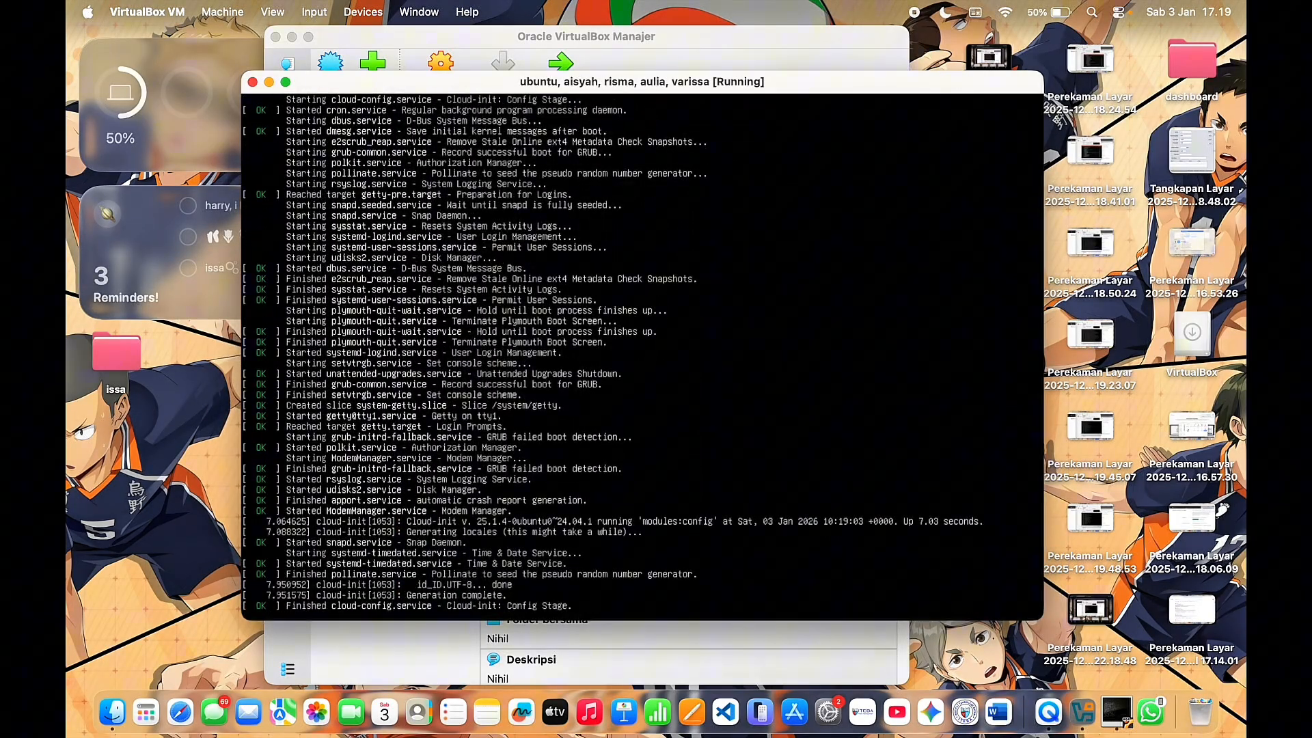
Step: Log in at the kel3 console as kelompok3 with the account password
text(kel3 login: ke)
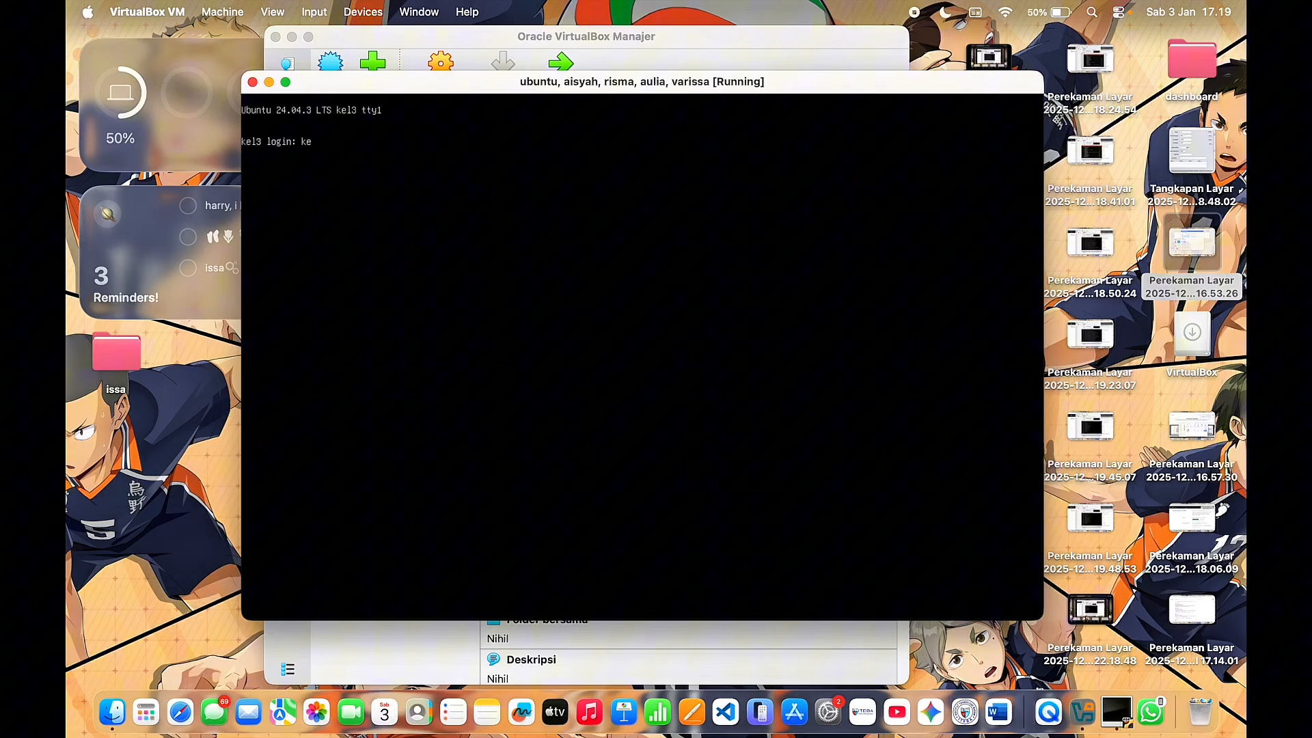
text(lompok3)
key(Return)
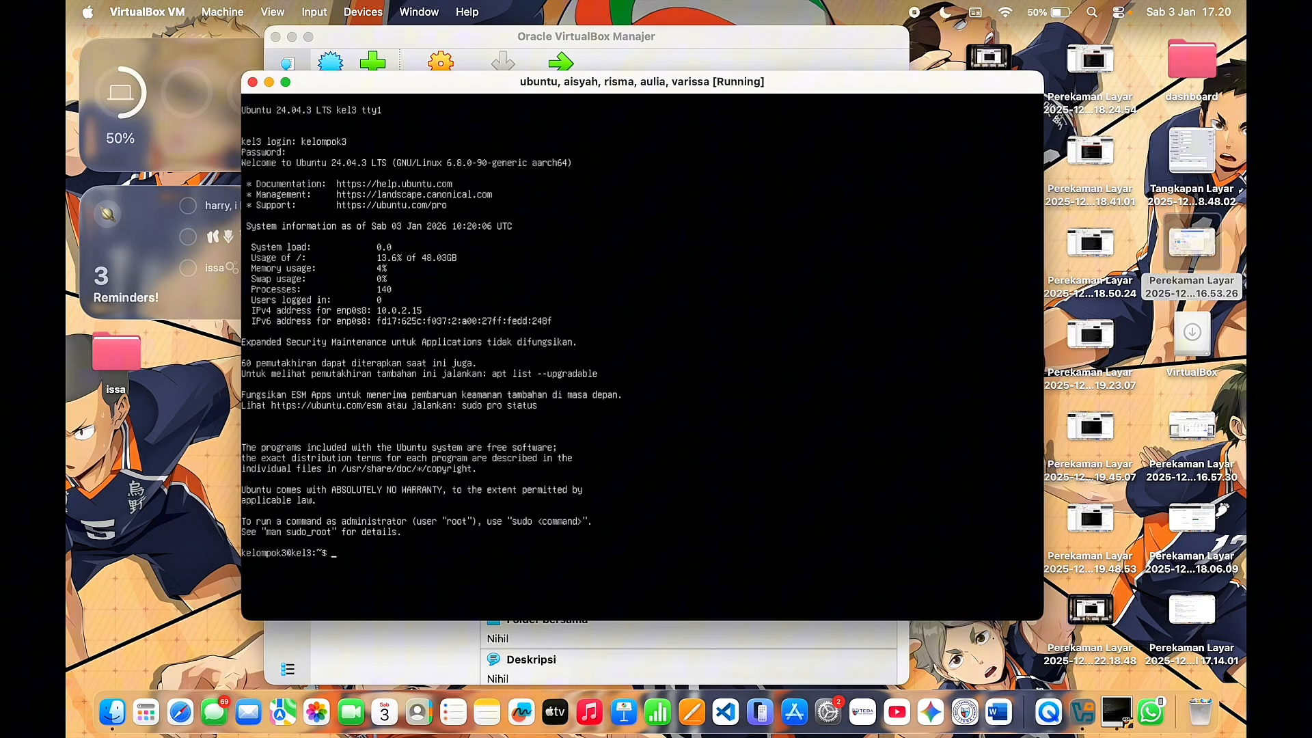
Step: Refresh the package lists with sudo apt update, authenticating with the sudo password
text(sudo )
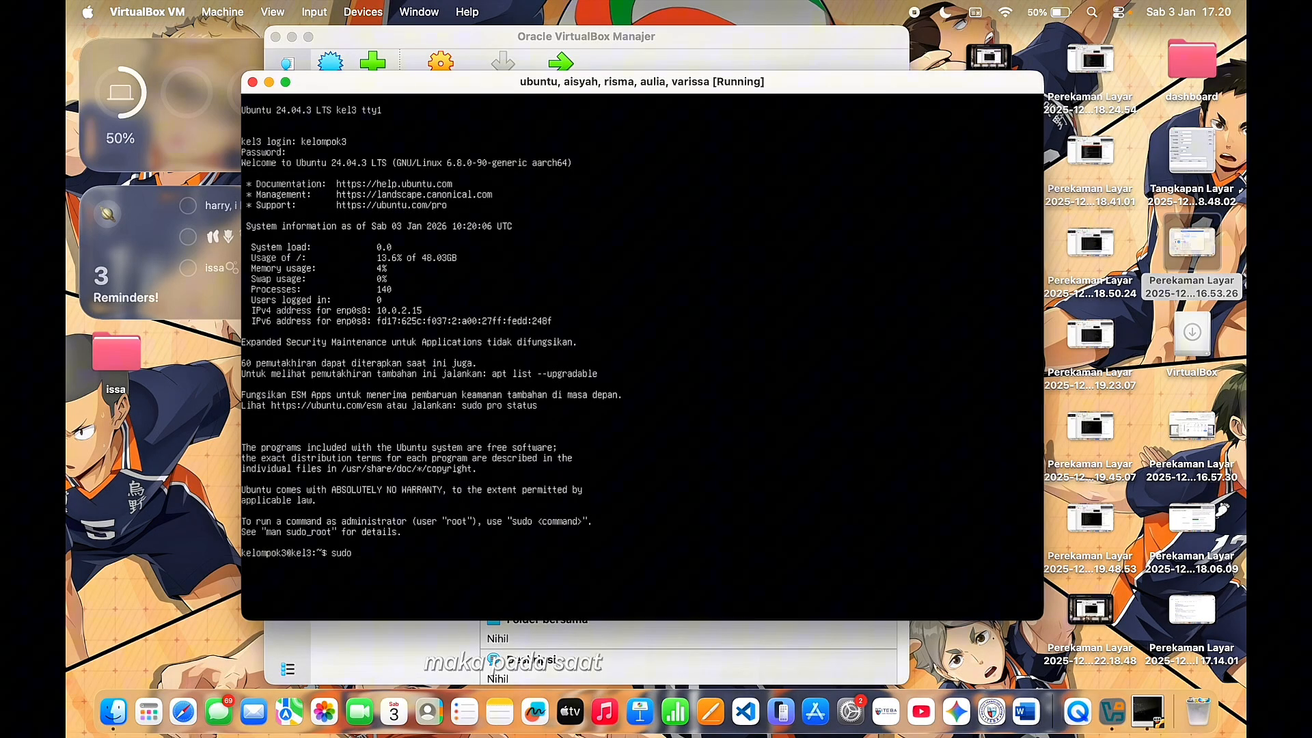
text(apt u)
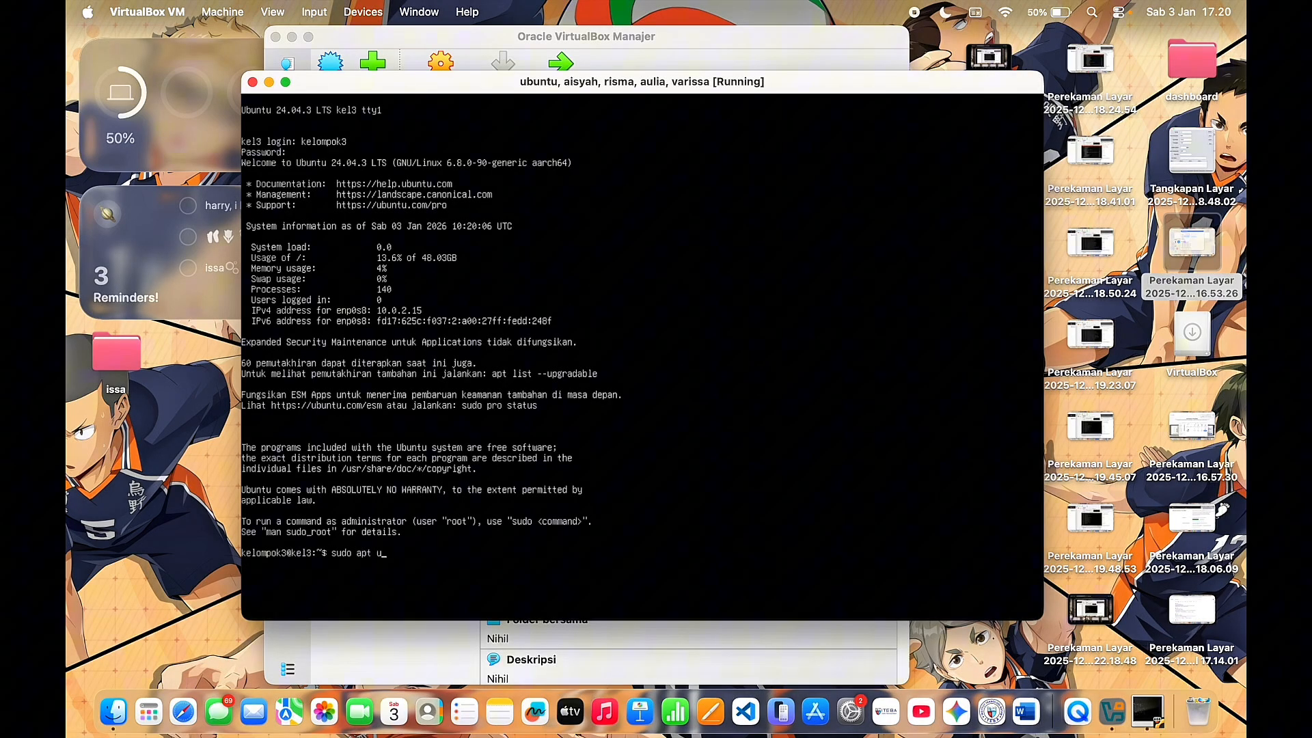
text(pdate)
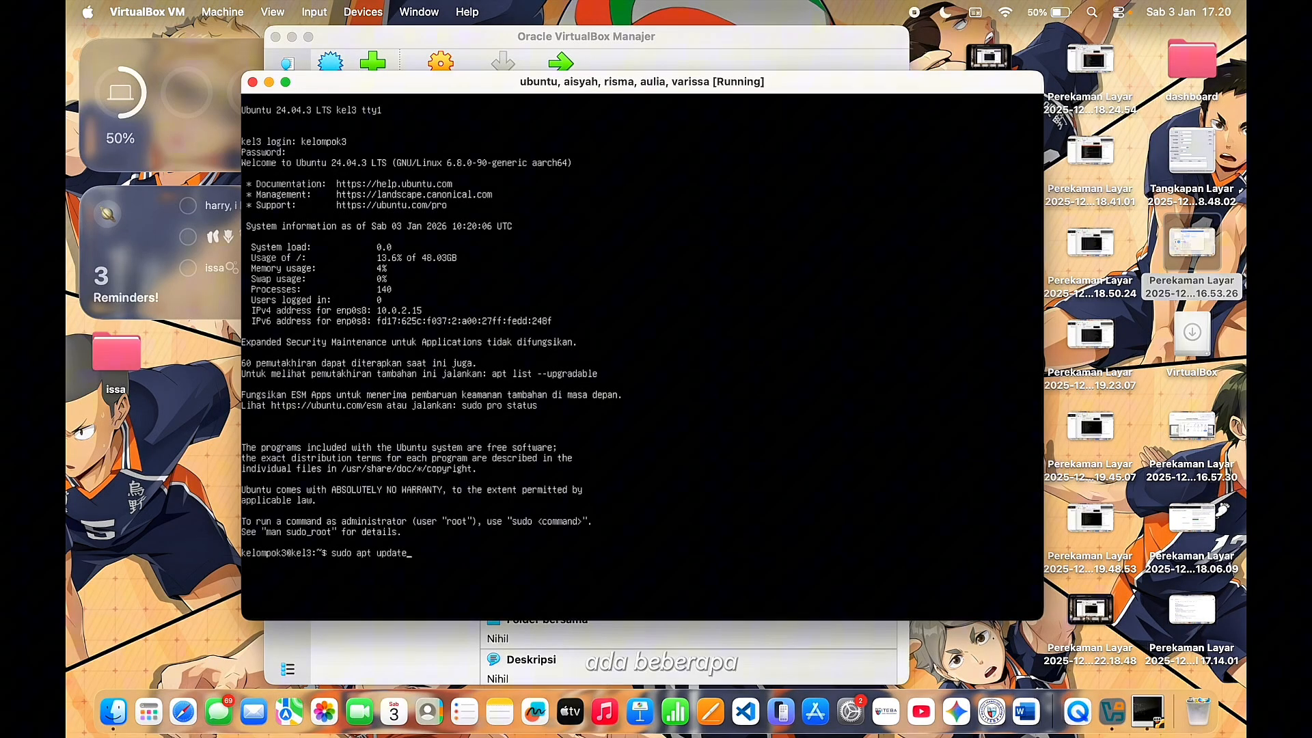
key(Return)
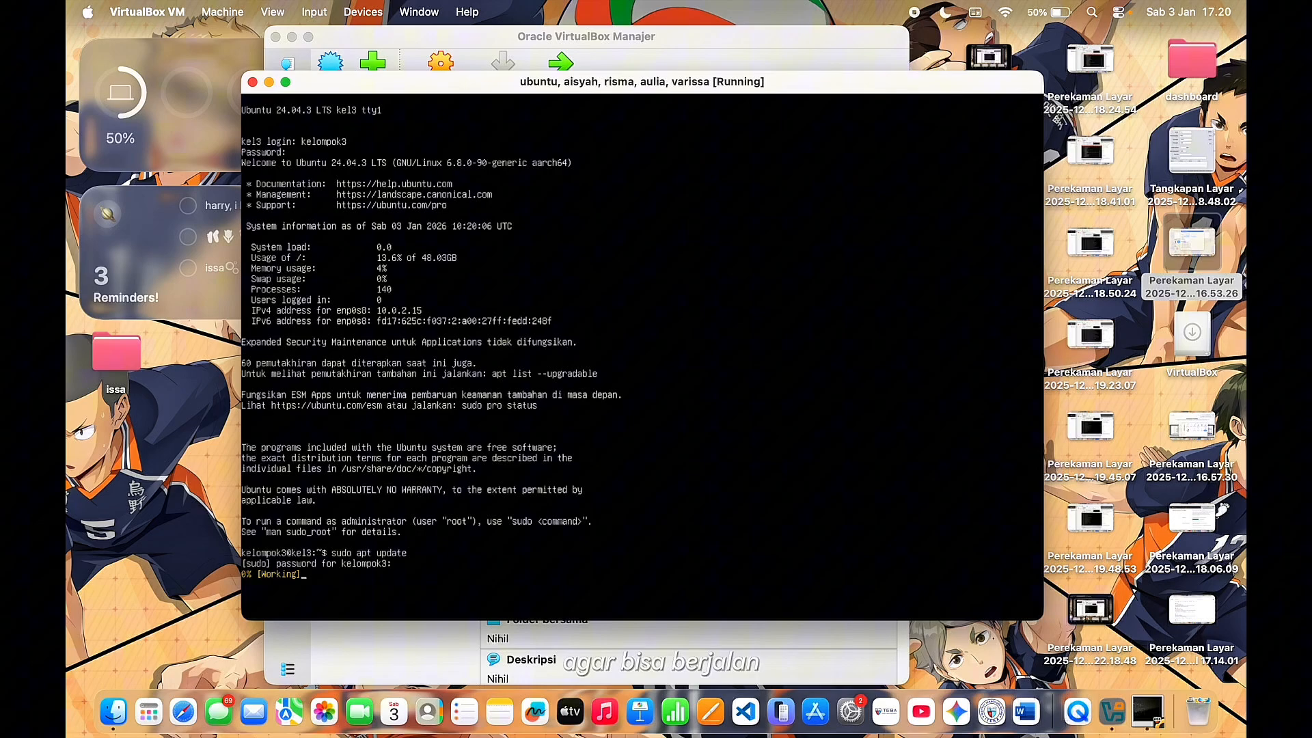
key(Return)
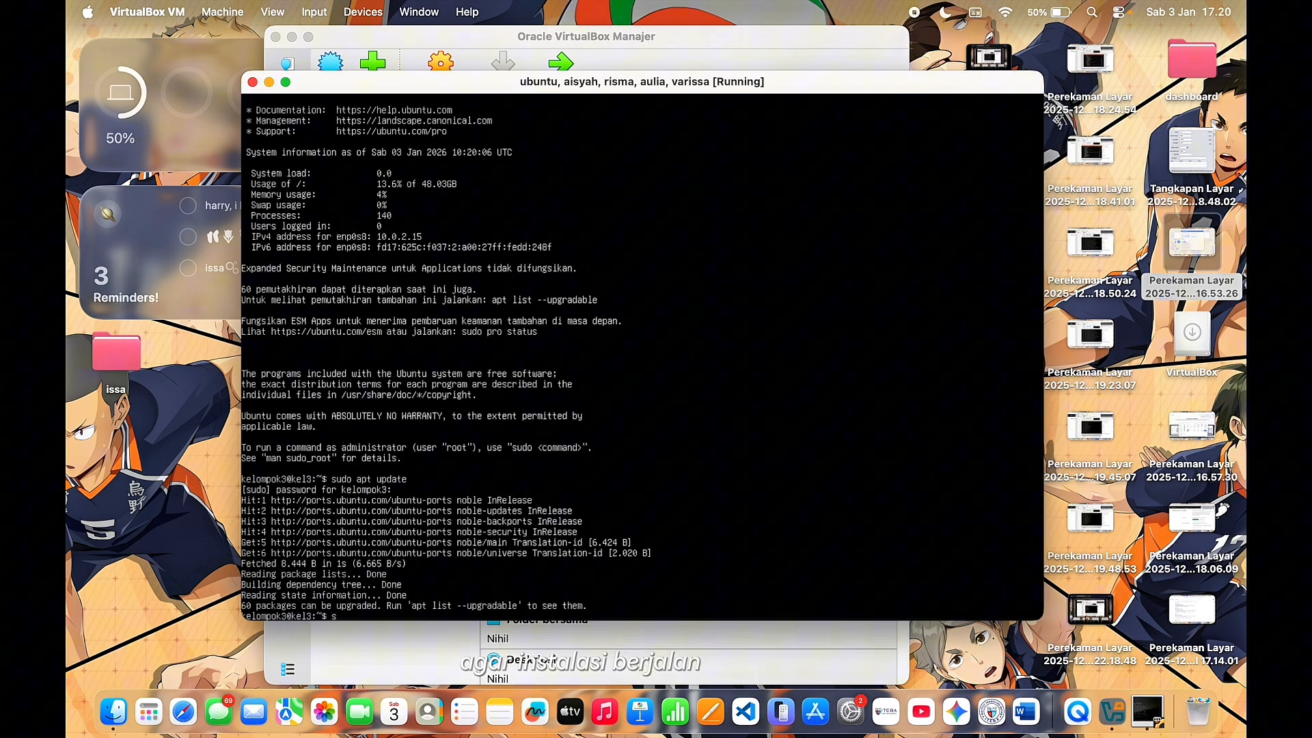
Step: Try to install a package with the command sudo apt install taskel
text(sudo a)
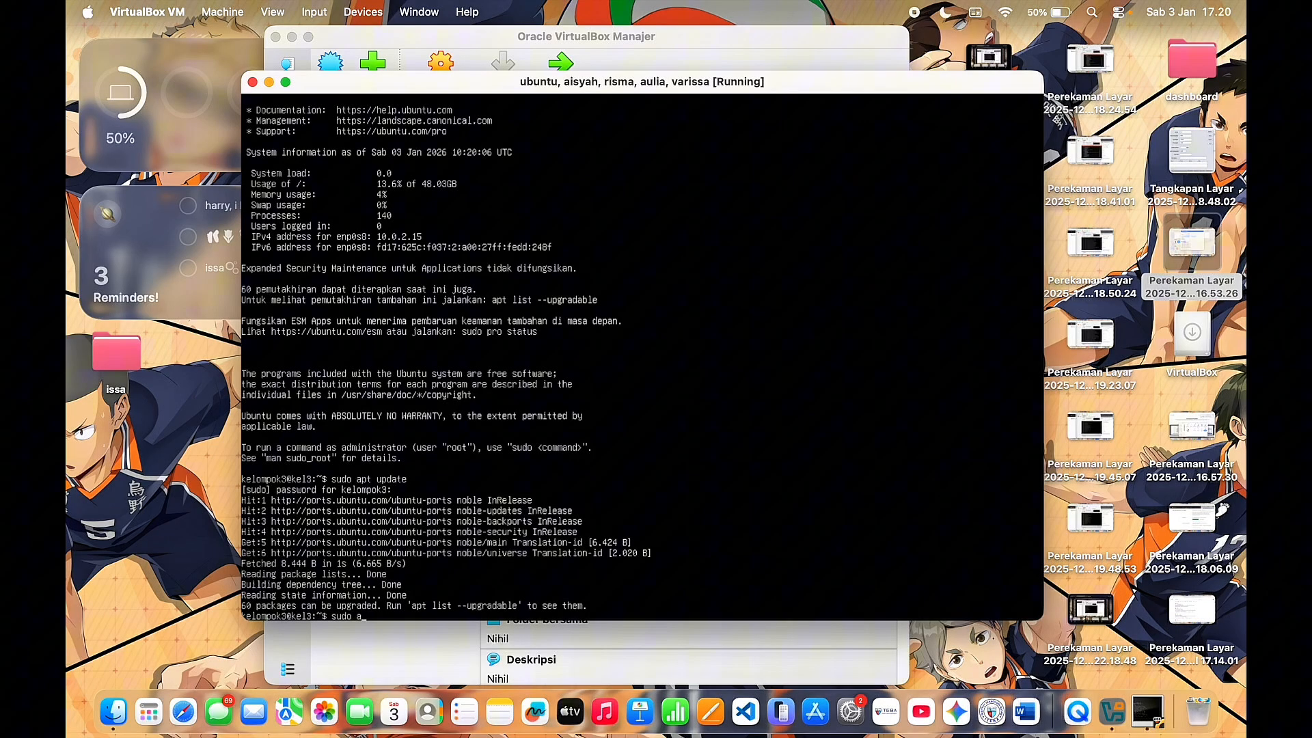
text(pt i)
text(ns)
text(tall taskel)
key(Return)
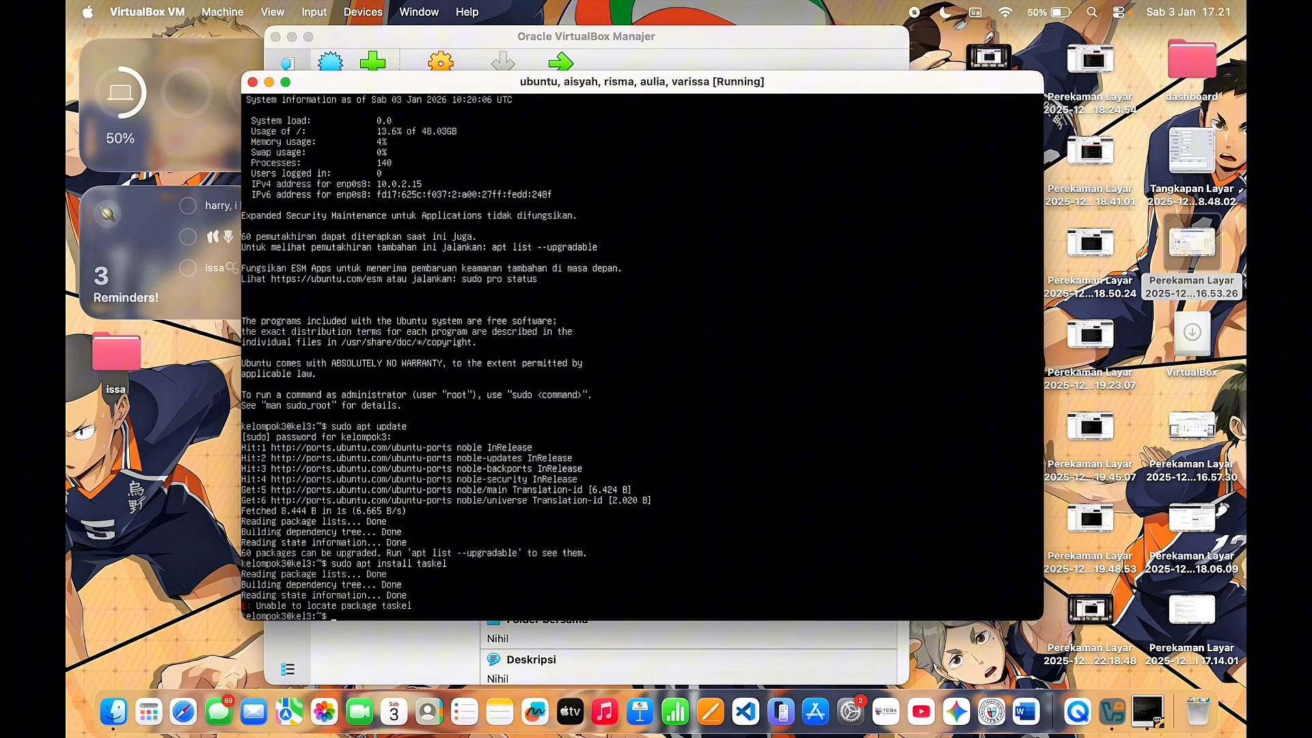
Step: Install the tasksel package with sudo apt install tasksel and agree to continue
text(sudo apt insta)
text(ll tasksel)
key(Return)
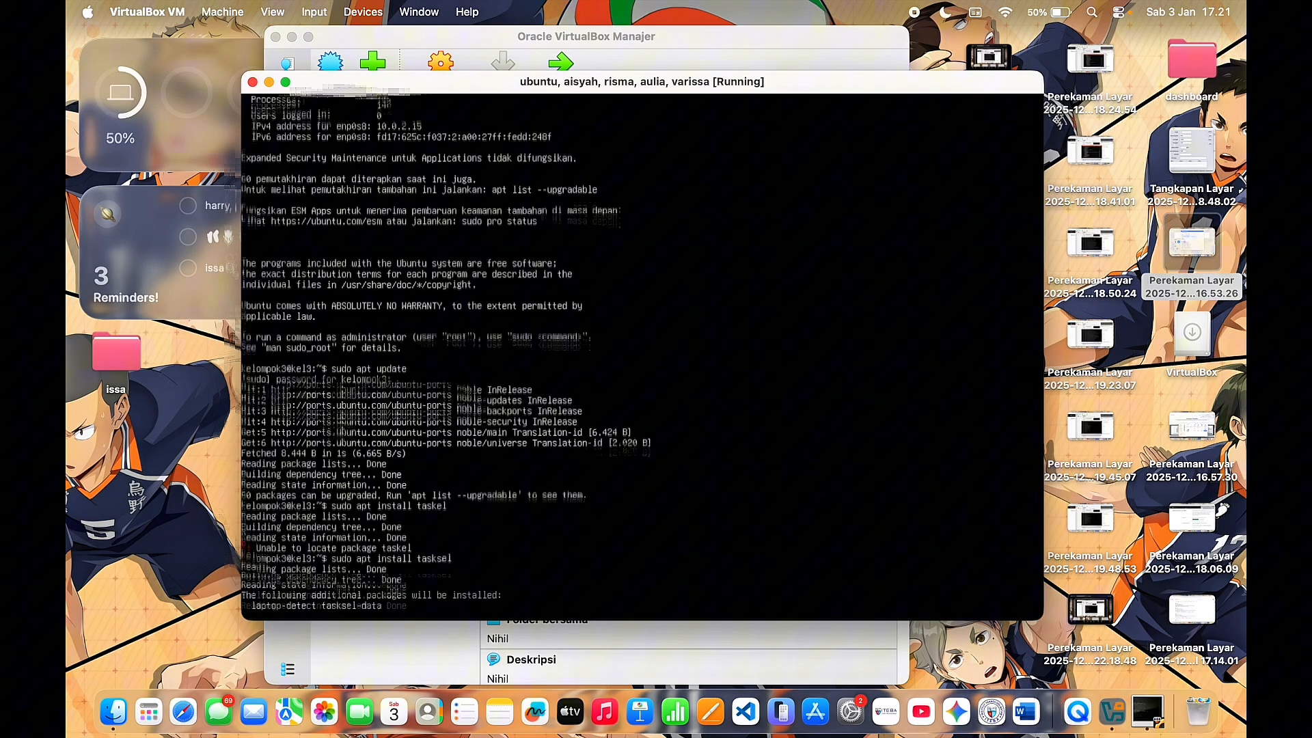
text(y)
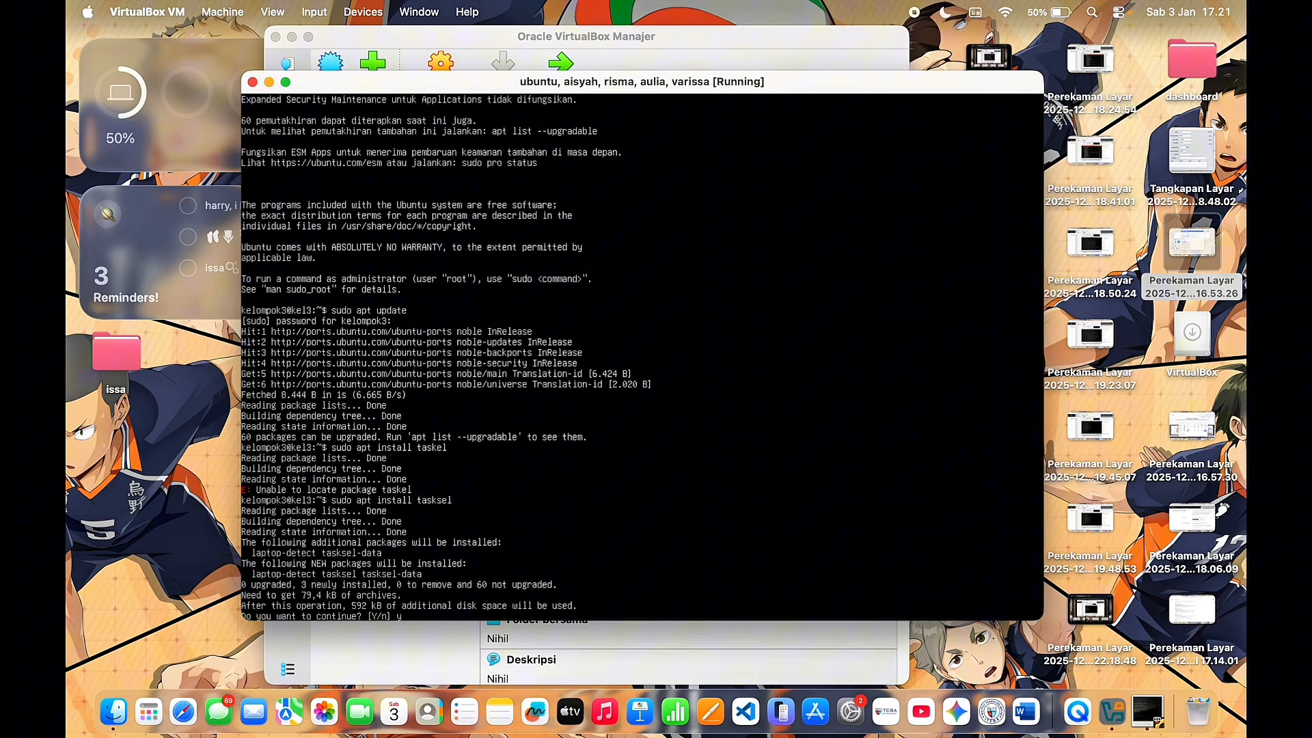
key(Return)
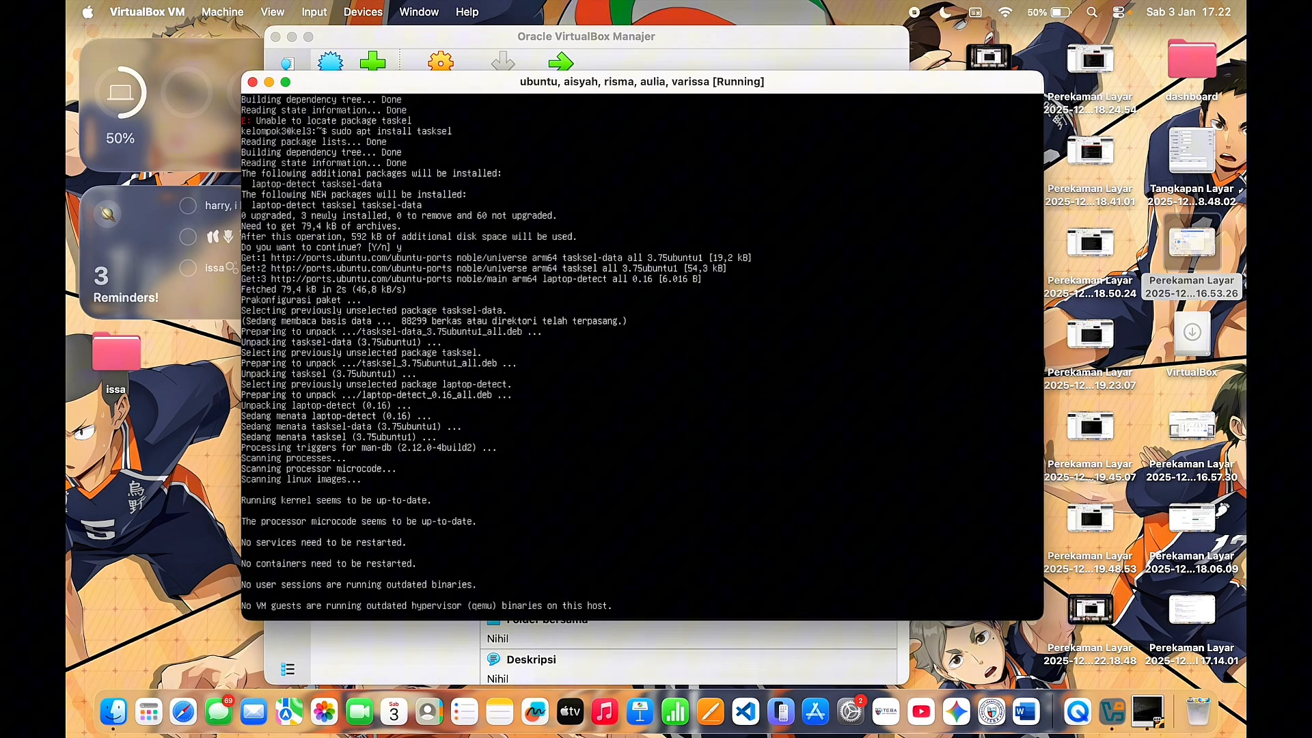
Step: Install the graphical desktop with sudo apt install ubuntu-desktop and agree to continue
text(sudo apt install)
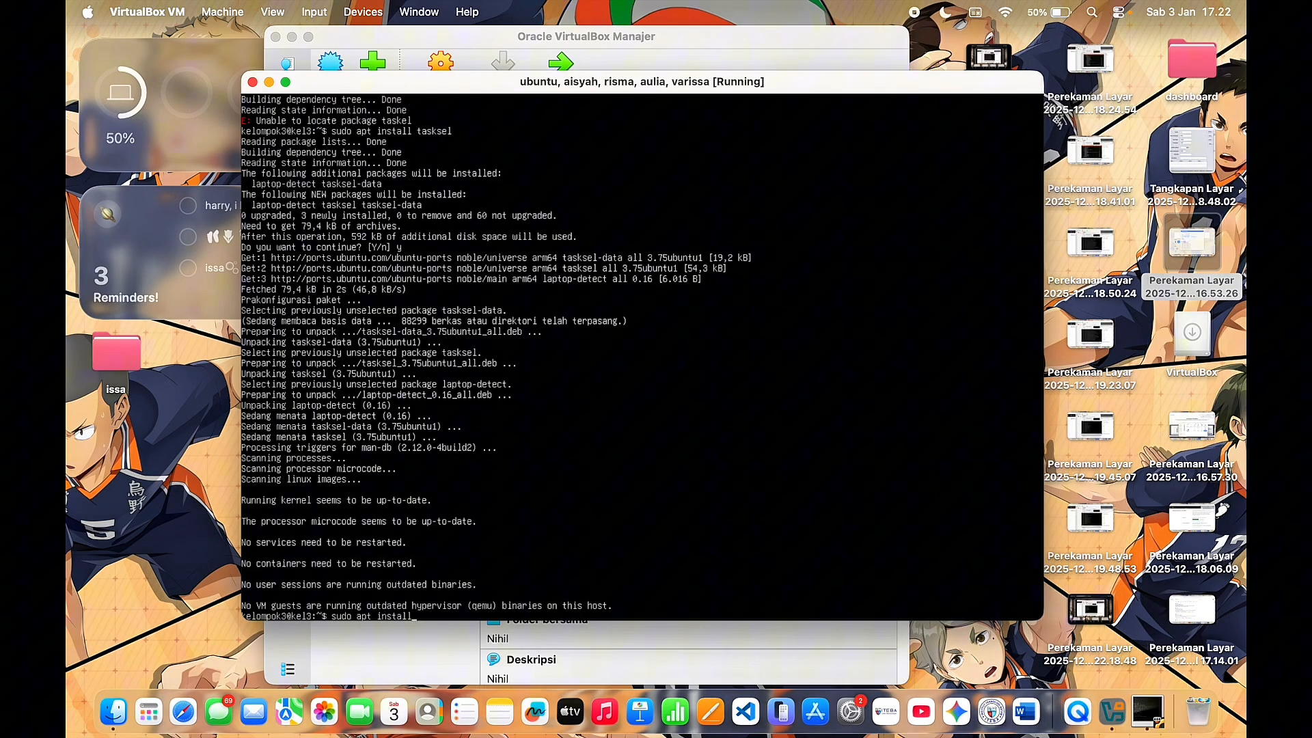
text( ubuntu-desktop)
key(Return)
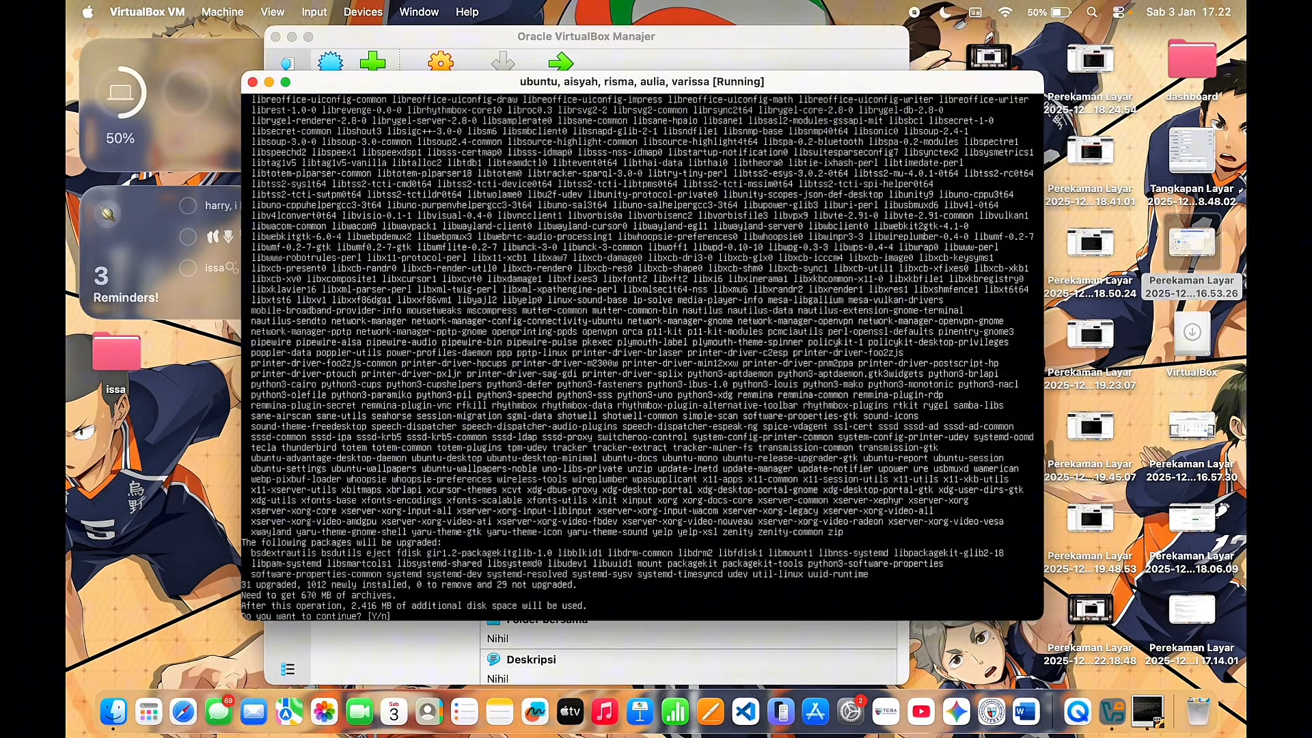
text(y)
key(Return)
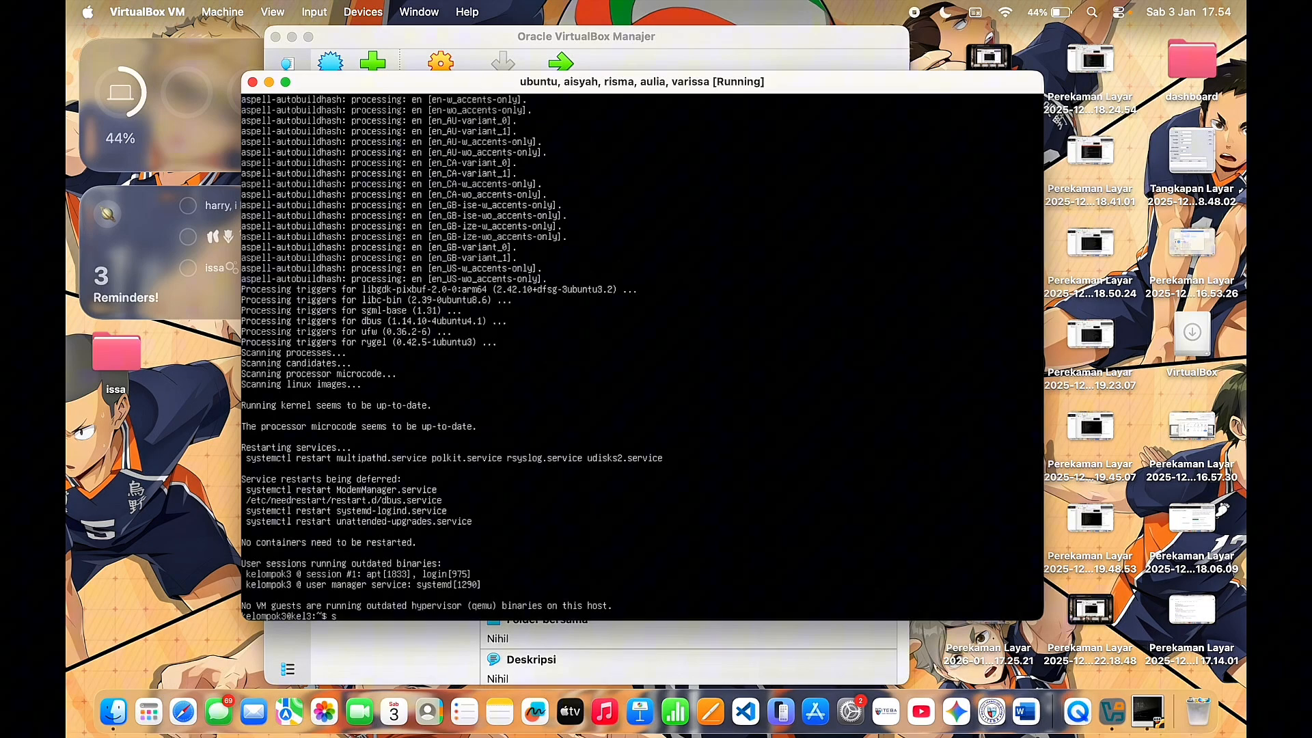
Step: Restart the virtual machine with sudo reboot now, authenticating with the sudo password
text(sudo reboot now)
key(Return)
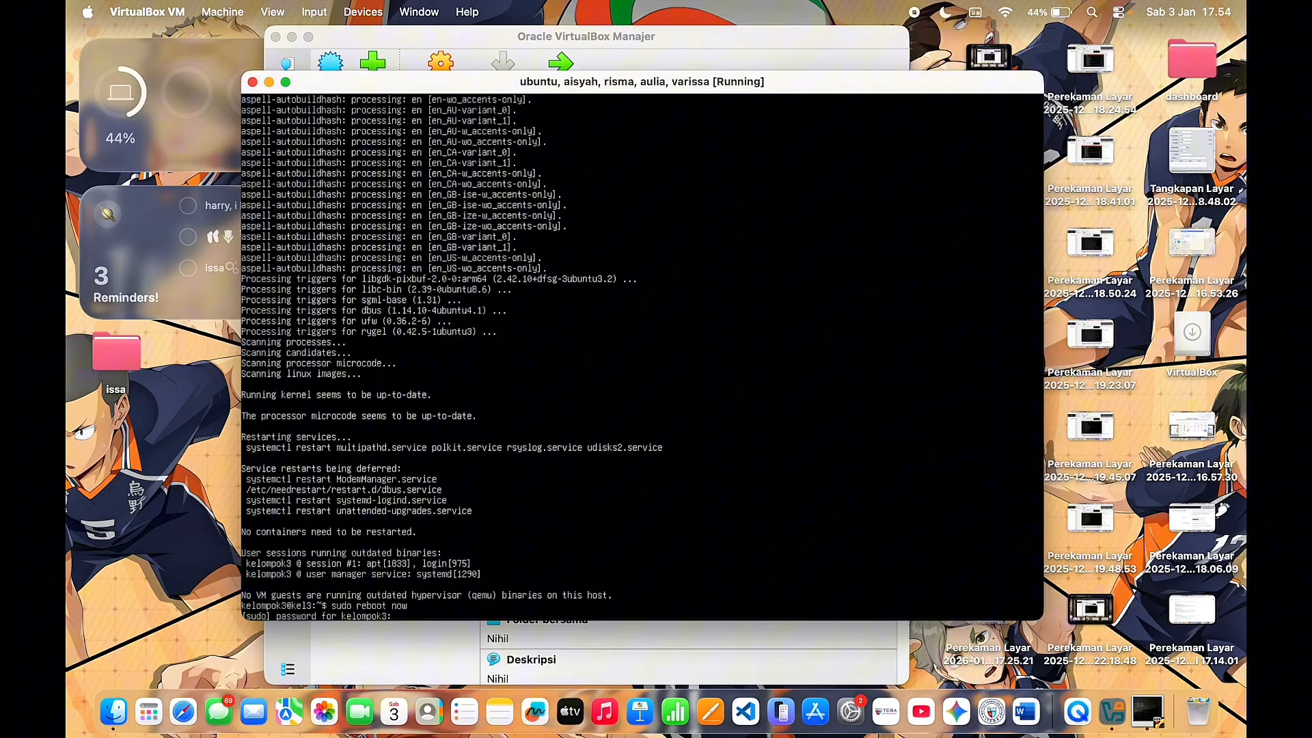
key(Return)
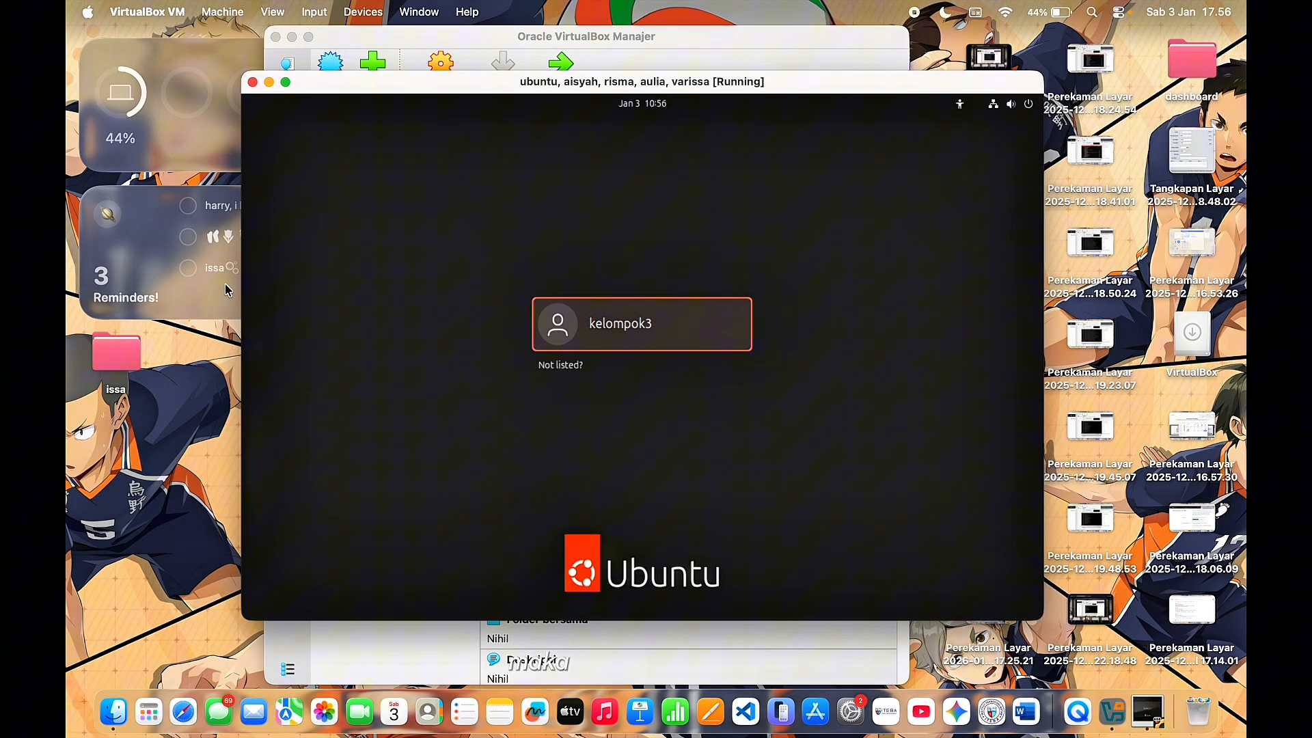
Step: Log in to the Ubuntu desktop as kelompok3 with the account password
click(570, 326)
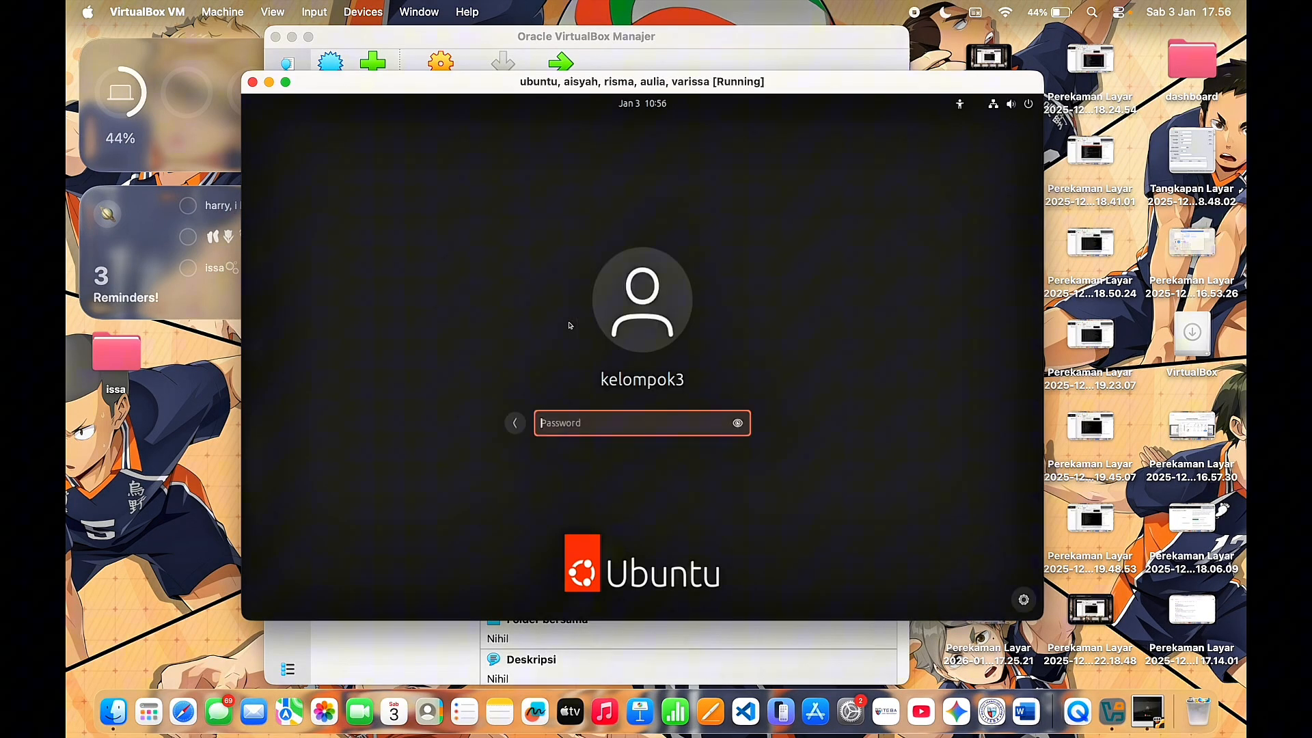
text(********)
key(Return)
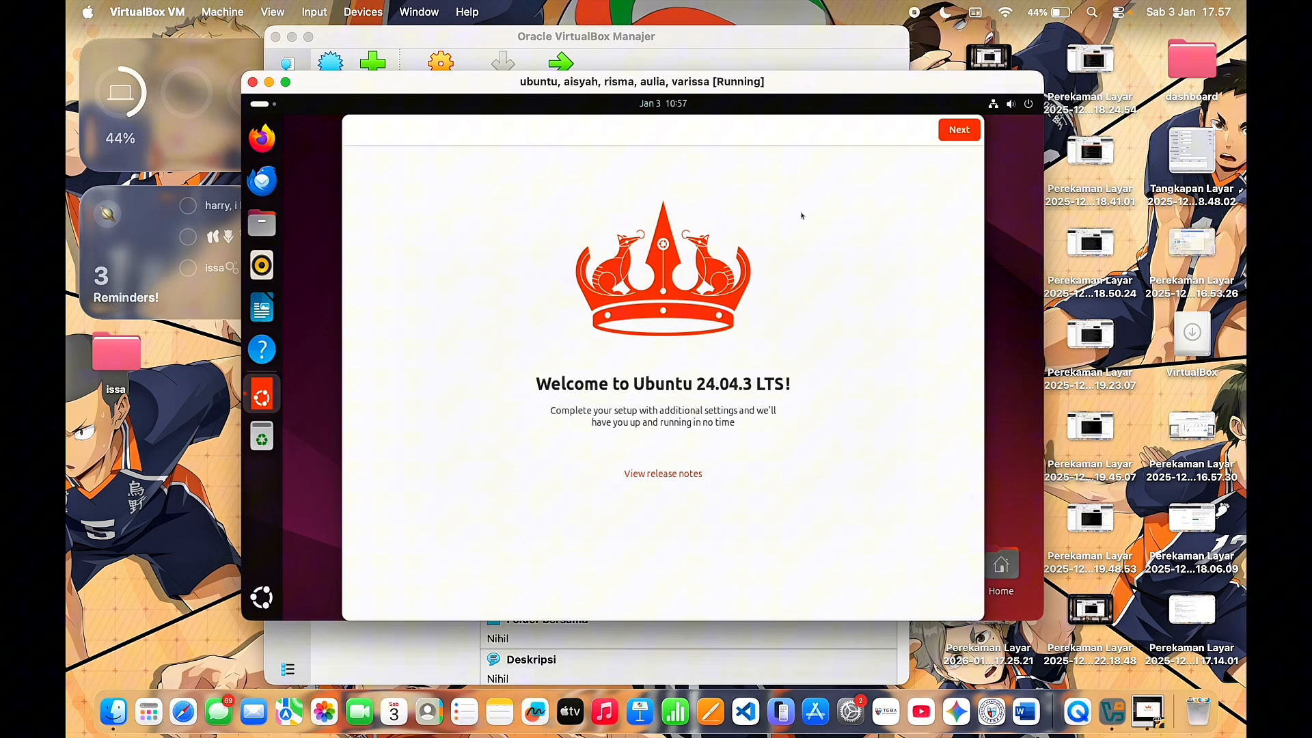
Step: Complete the Ubuntu 24.04.3 LTS welcome setup, skipping Ubuntu Pro for now
click(957, 131)
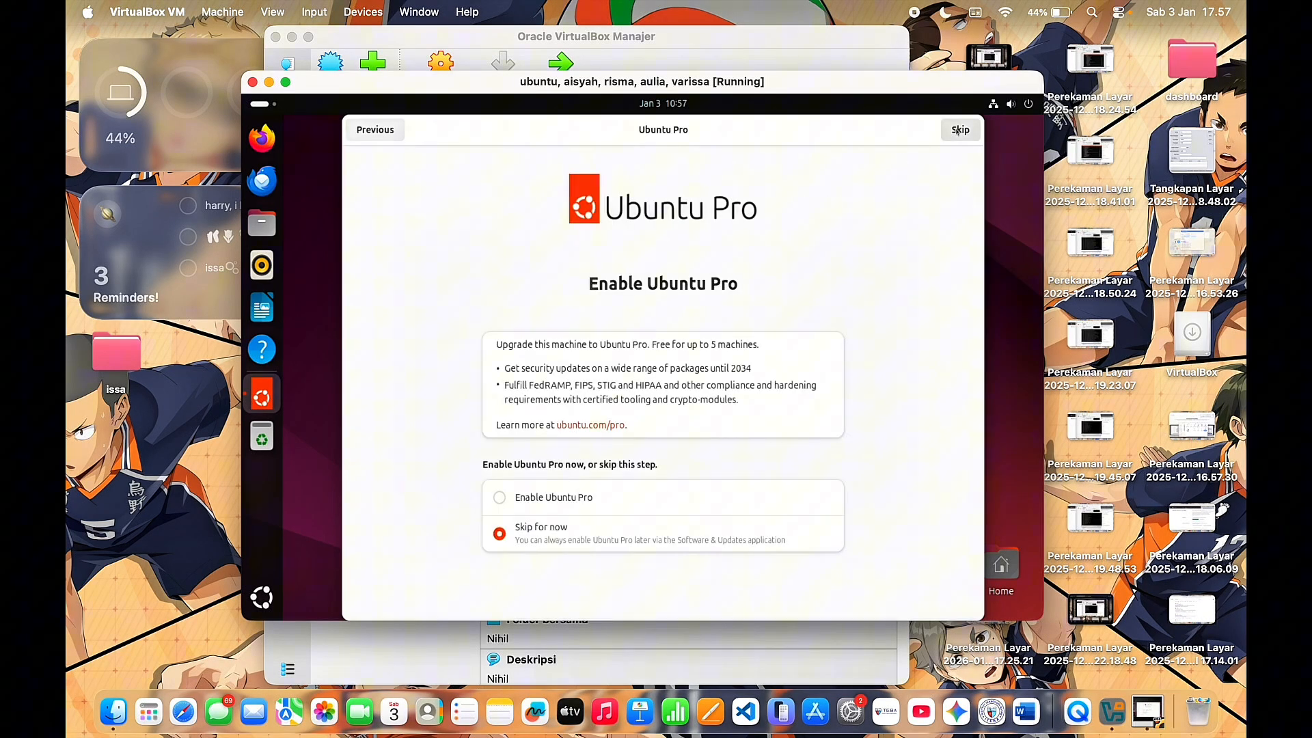
click(958, 130)
click(957, 131)
click(957, 131)
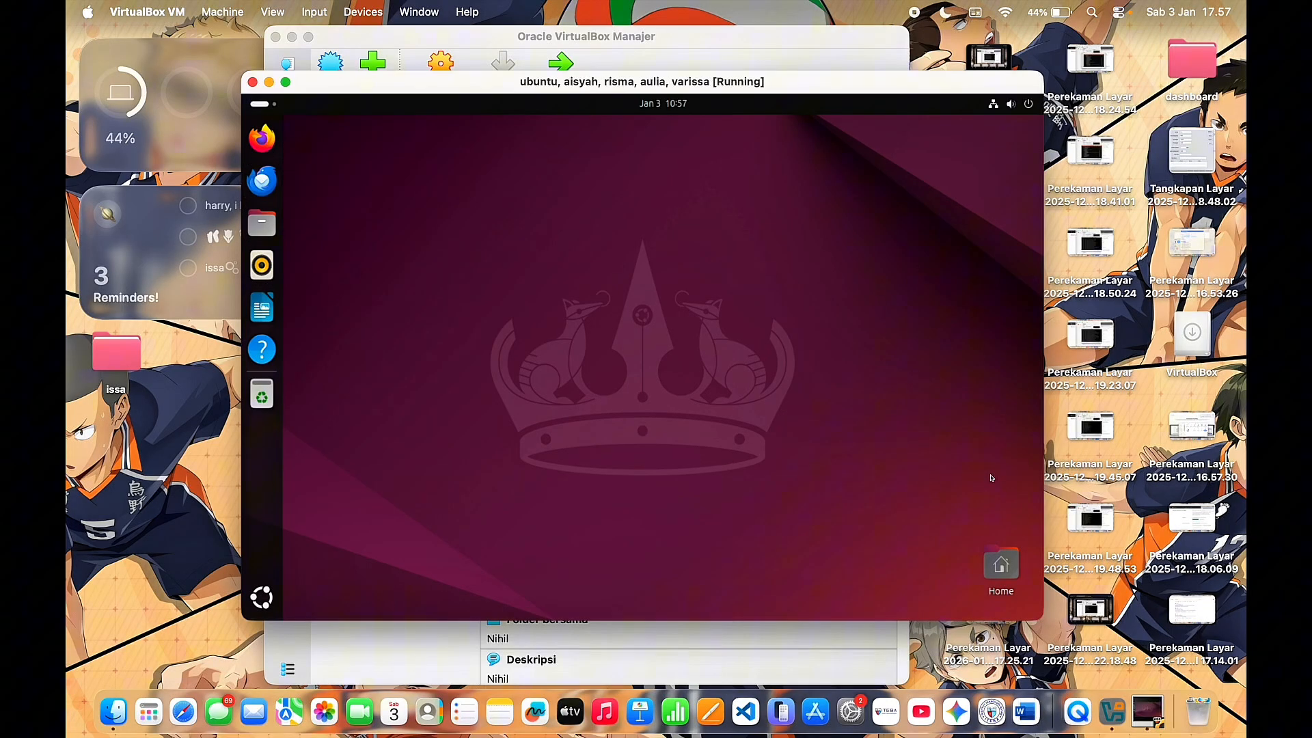
Step: Look through both pages of installed applications and the categories in Settings, and close Settings
click(1015, 562)
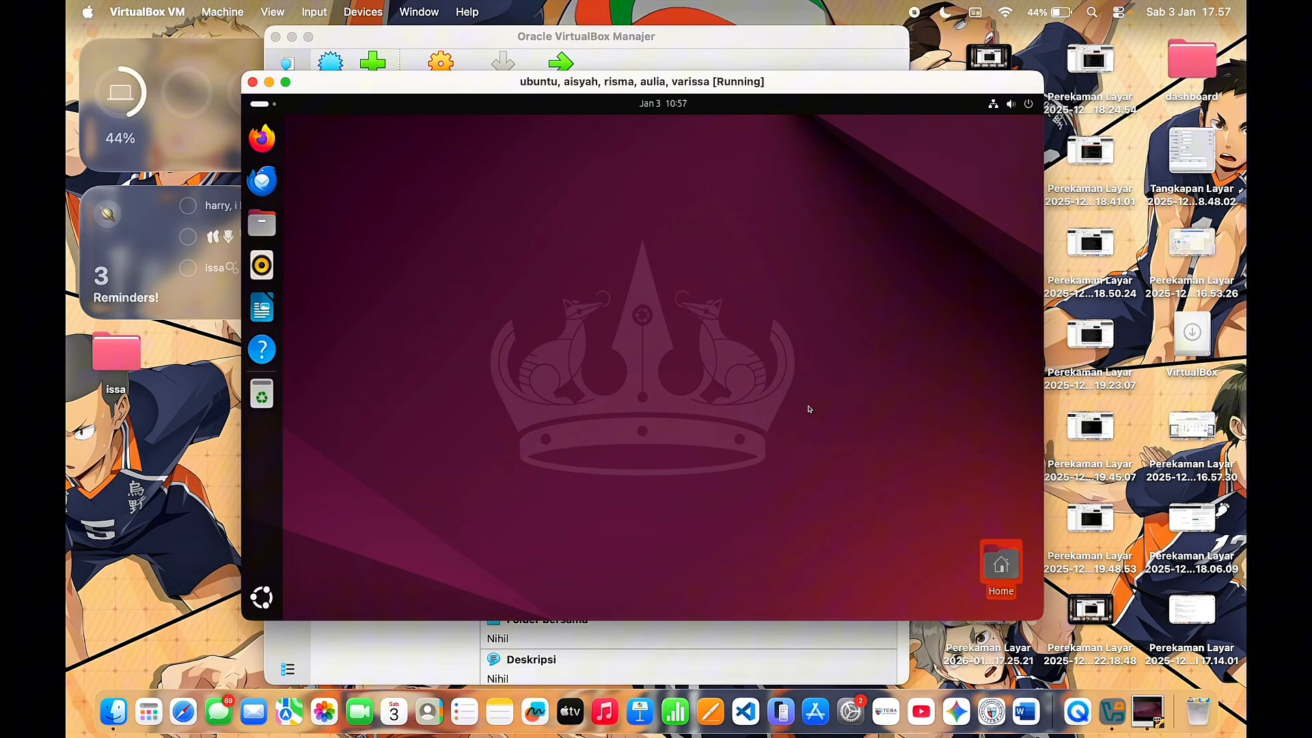
click(271, 597)
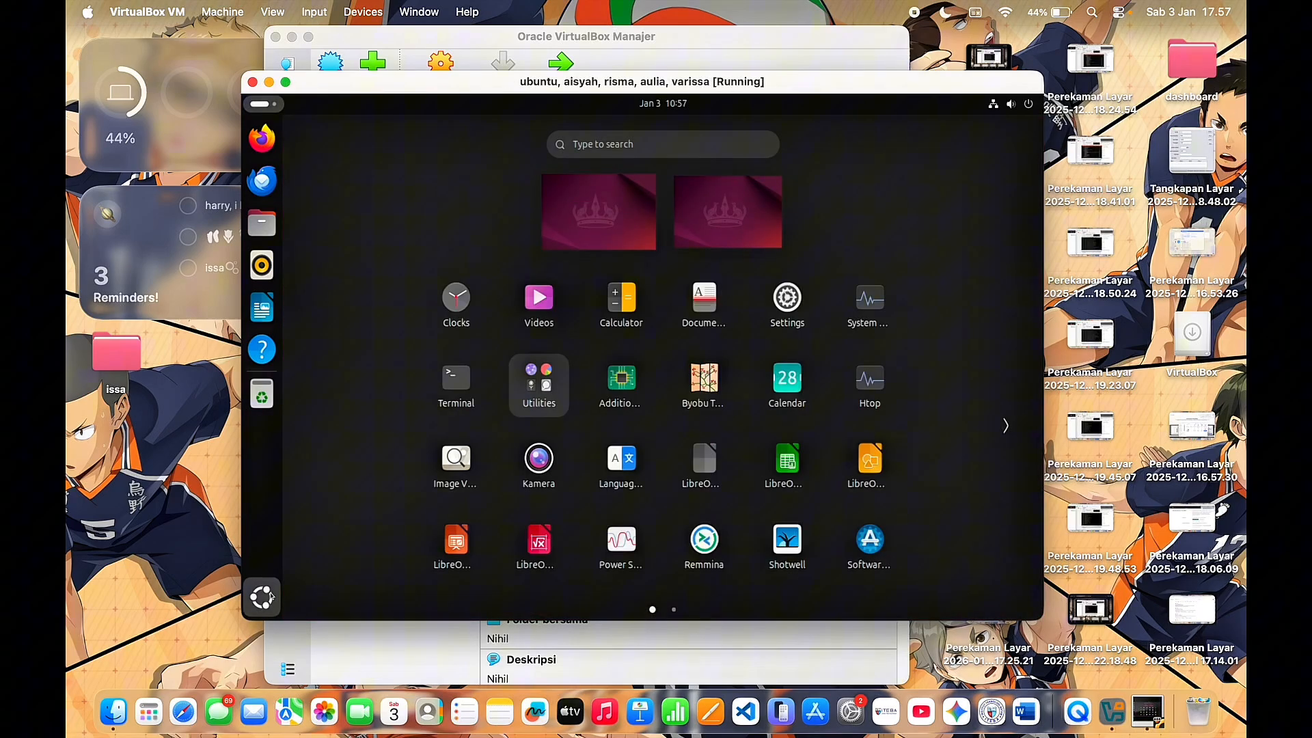
scroll(535, 479, down, 1)
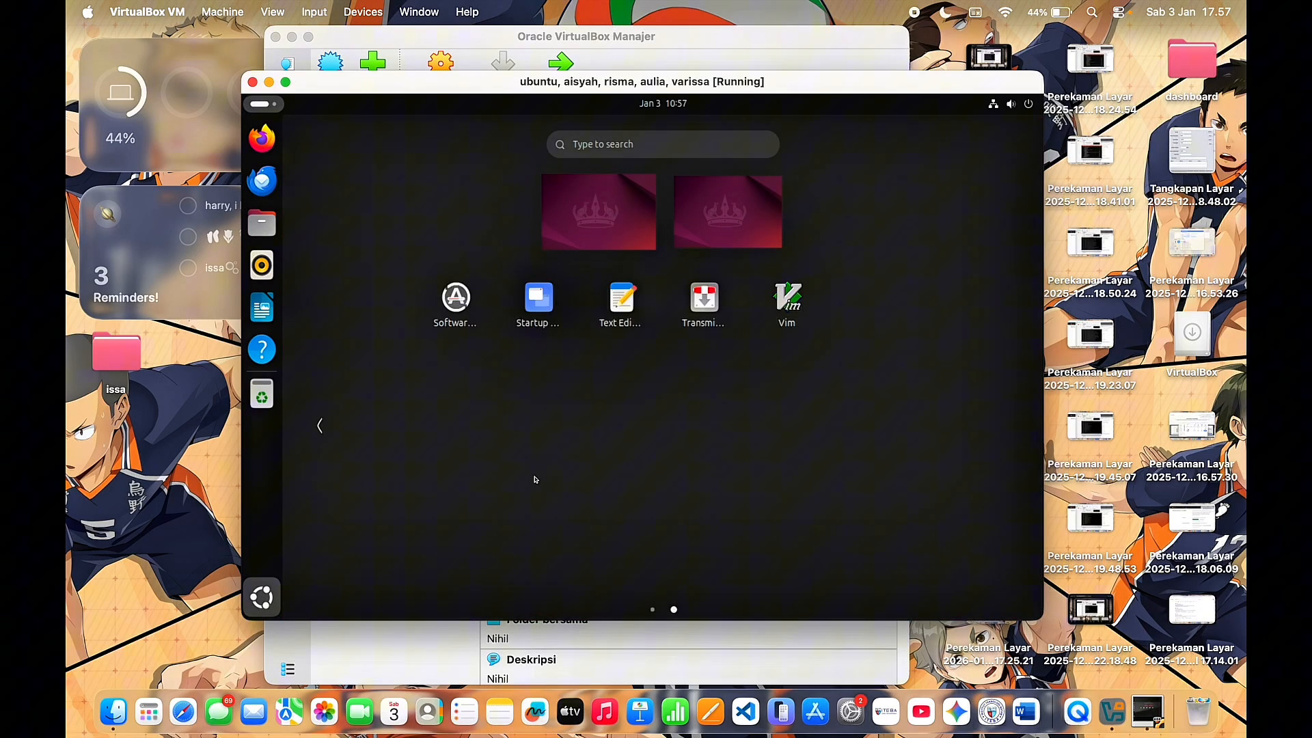
scroll(535, 479, up, 1)
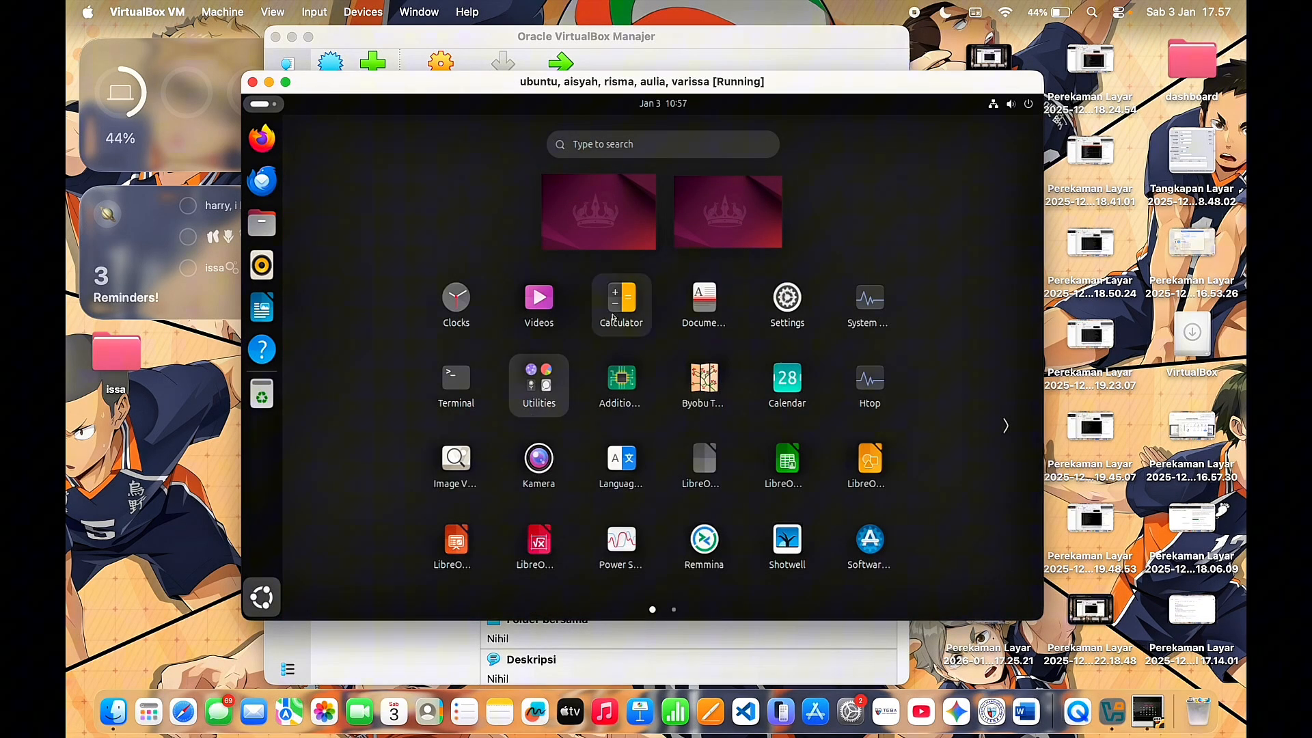
click(781, 317)
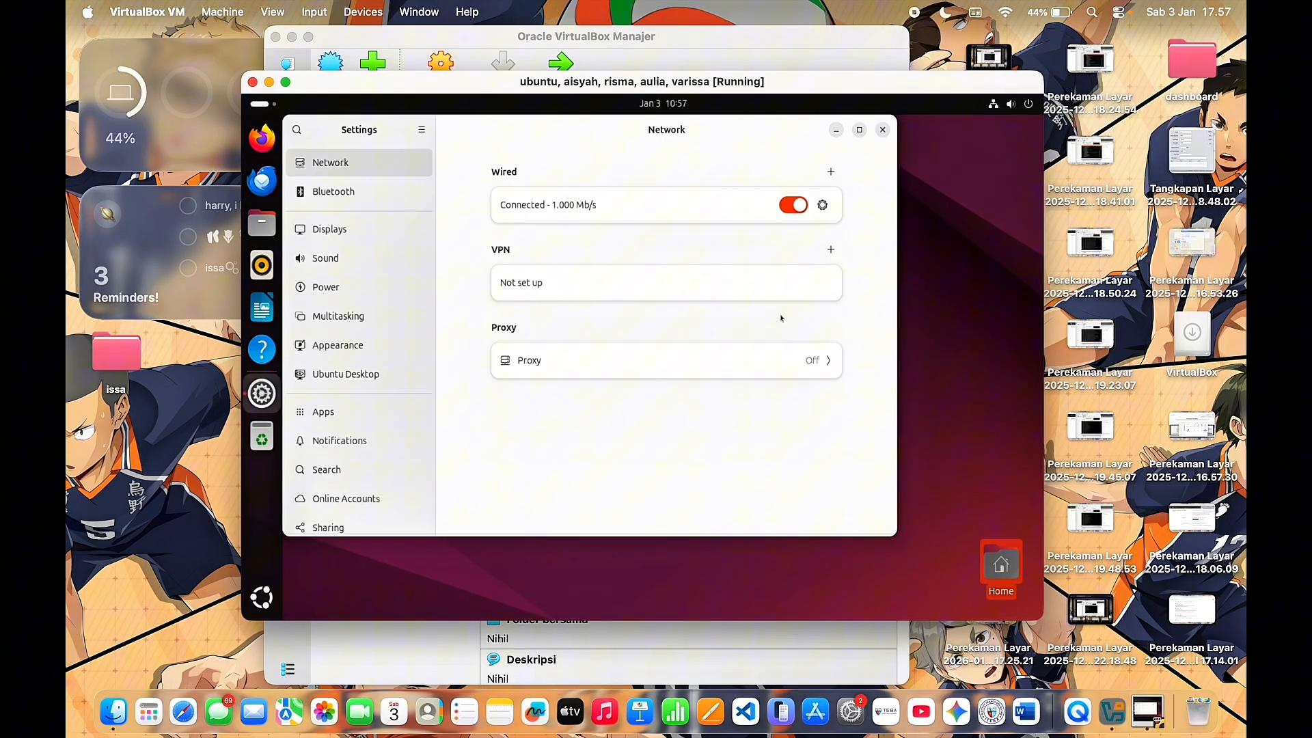
scroll(377, 328, down, 5)
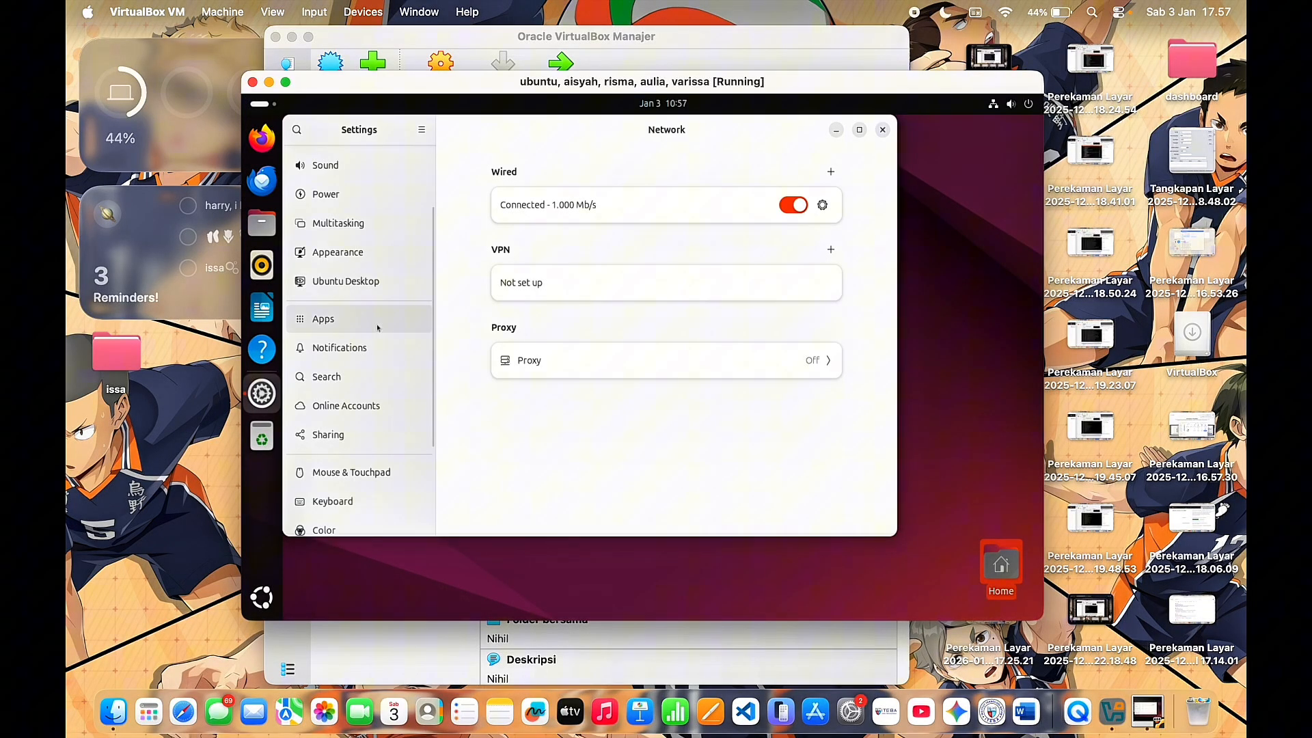
click(882, 129)
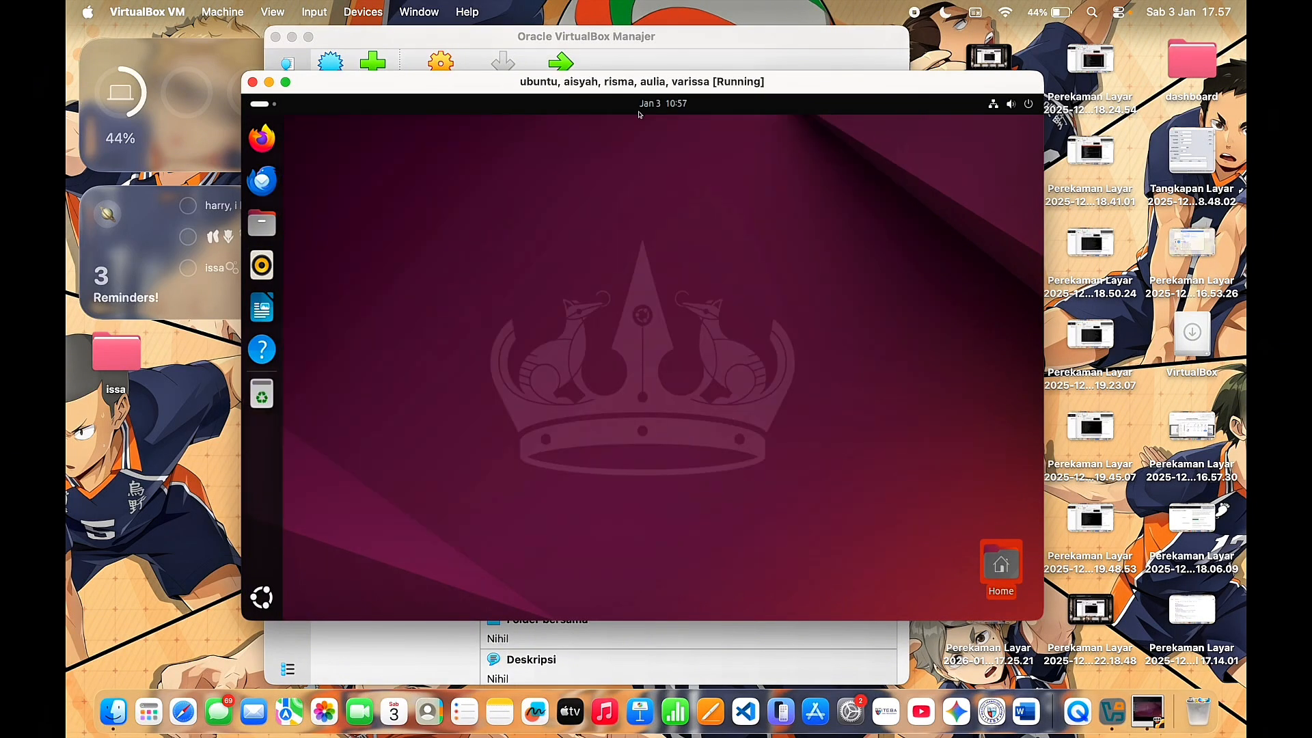
Step: Search the web for youtube in Firefox on the Ubuntu desktop and open the YouTube site from the results
click(261, 140)
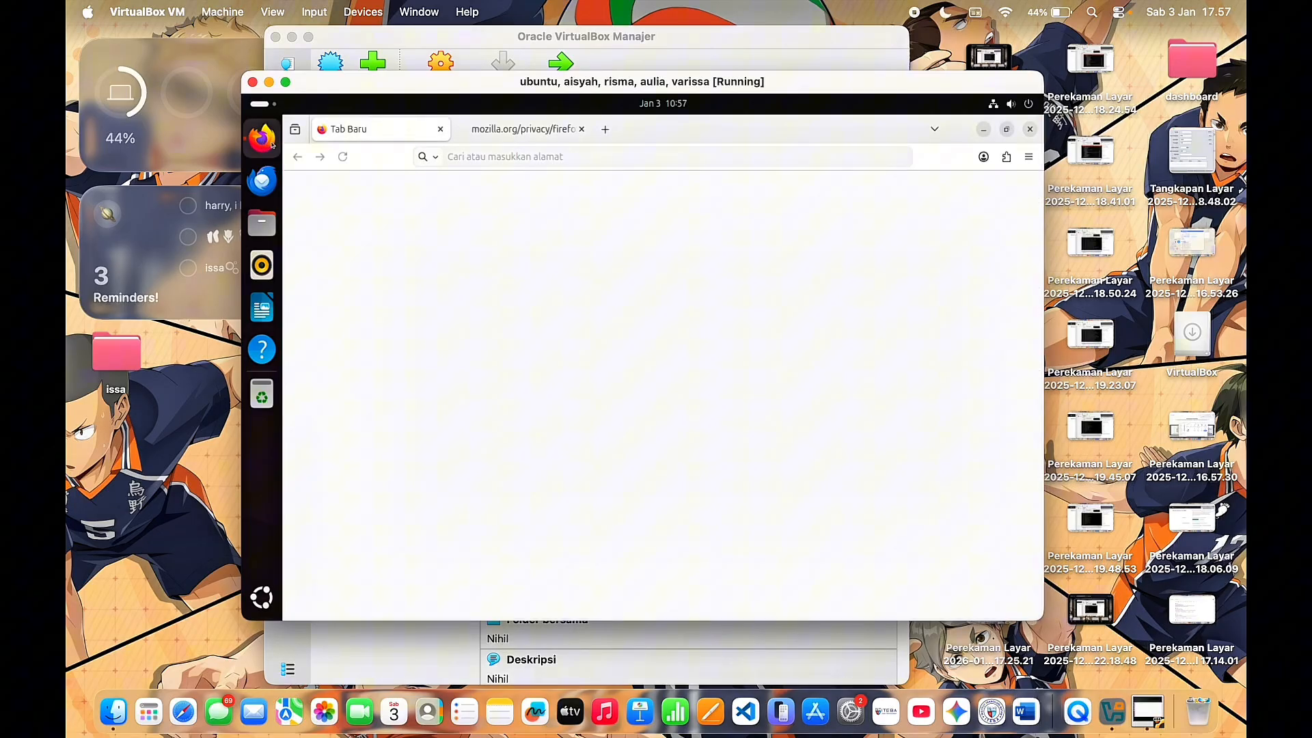
click(468, 159)
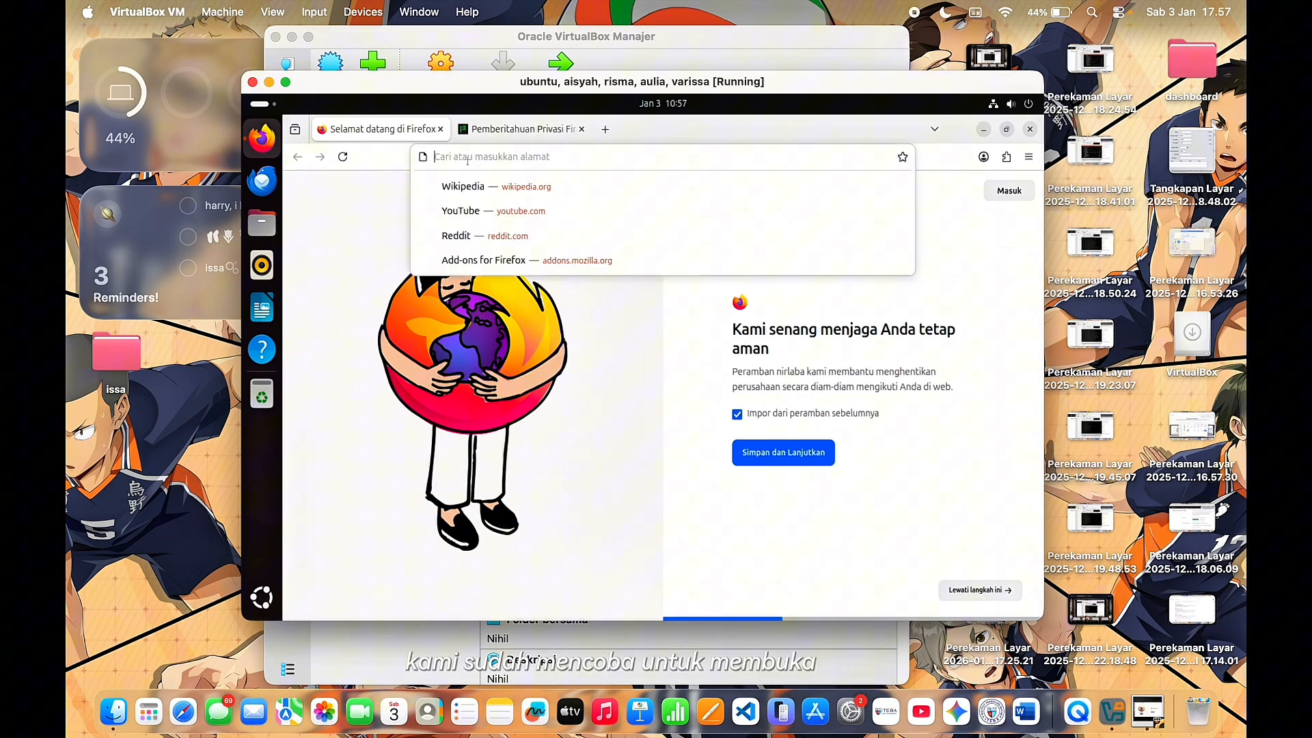
text(youtube)
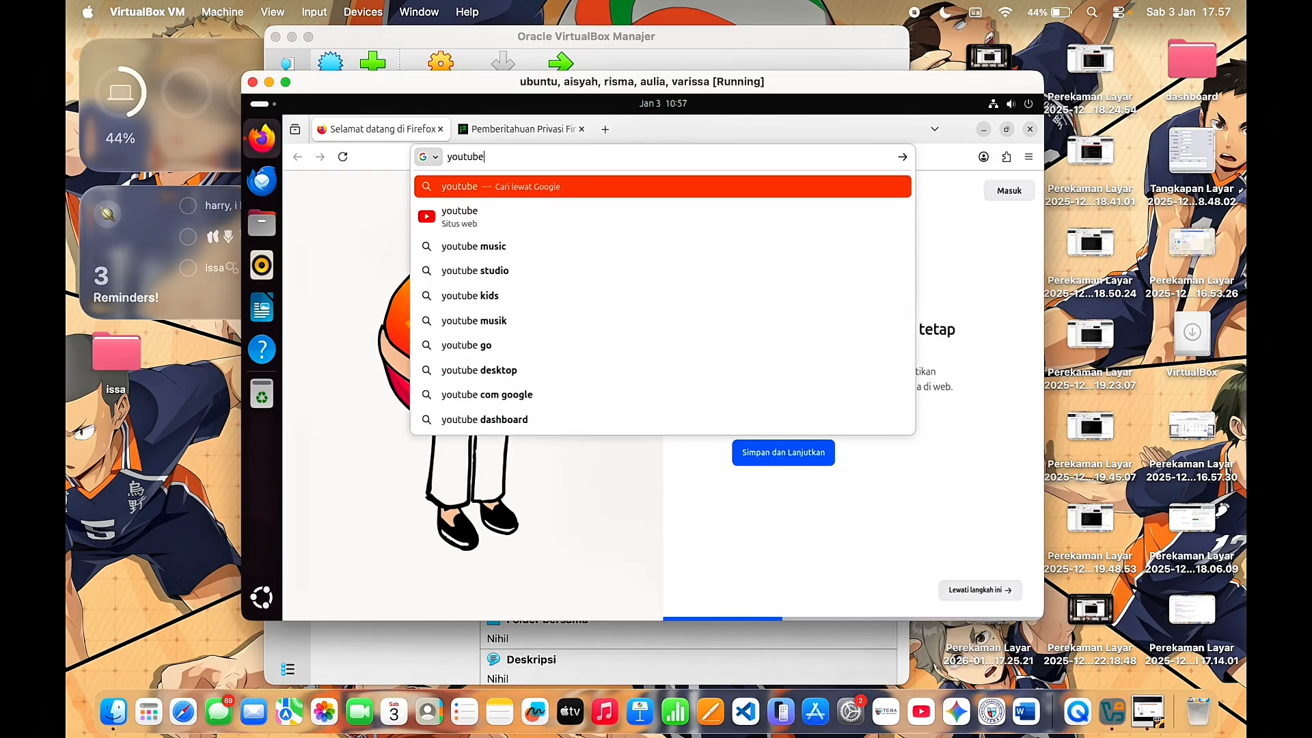
key(Return)
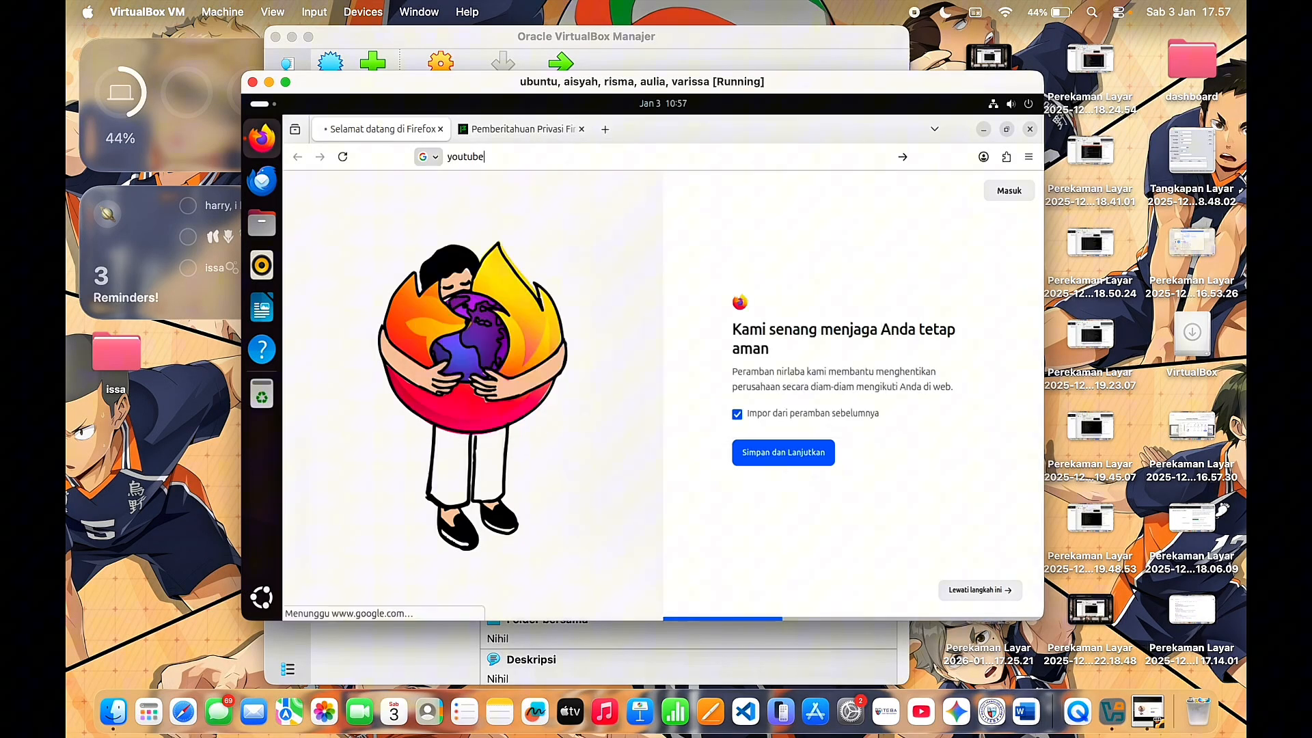
click(348, 319)
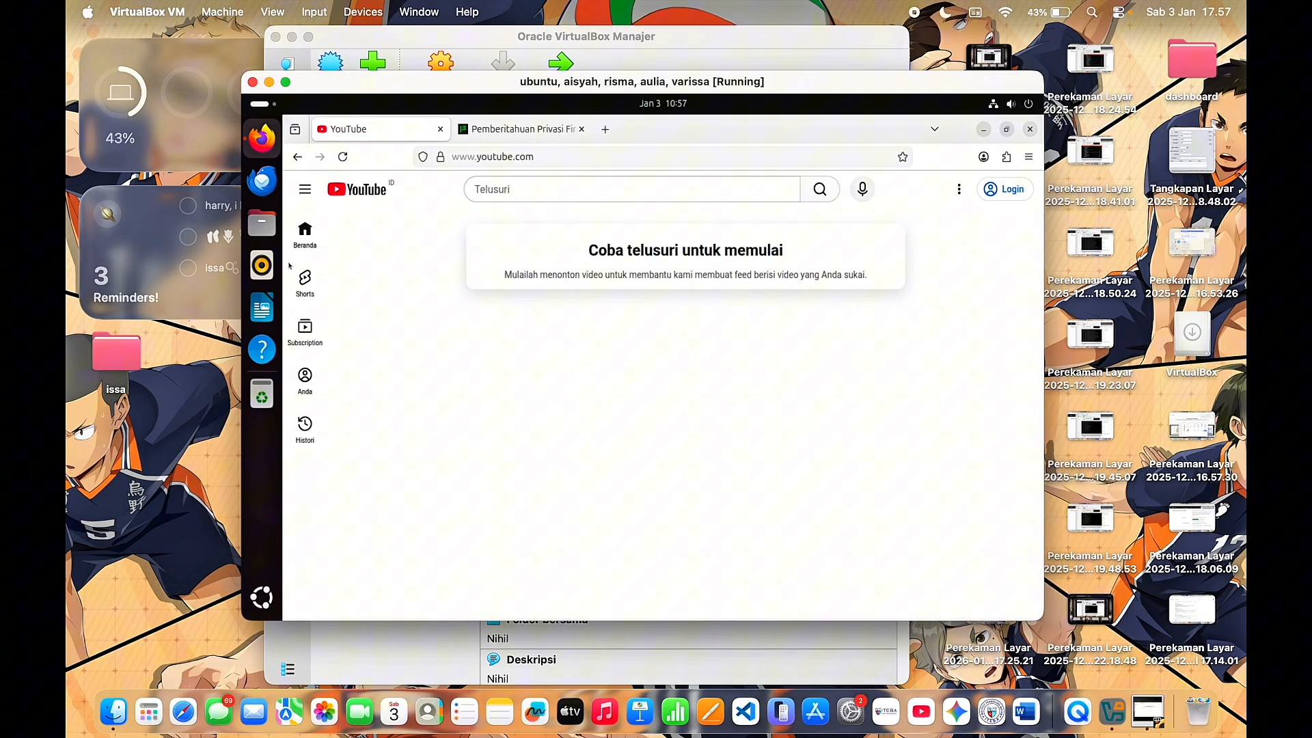
Step: Open YouTube Shorts, watch the short that plays there, and close the Firefox window
click(314, 294)
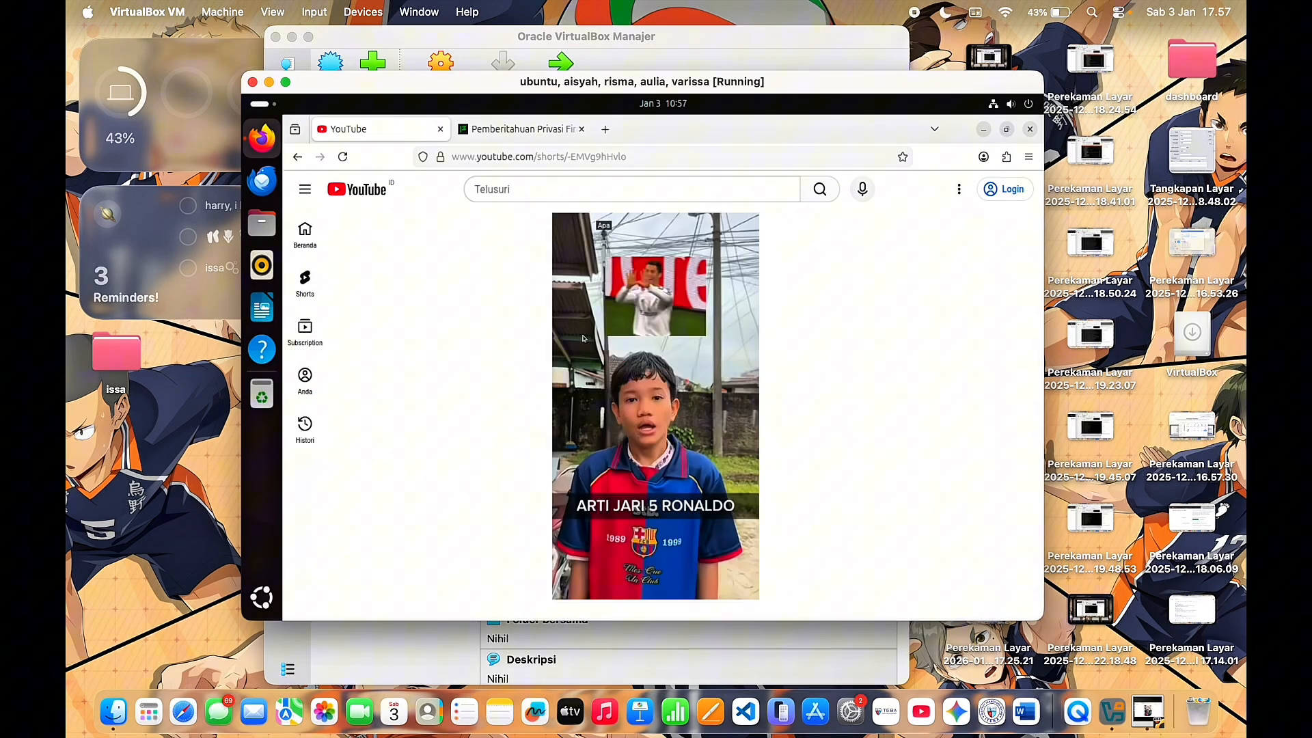
scroll(584, 337, down, 2)
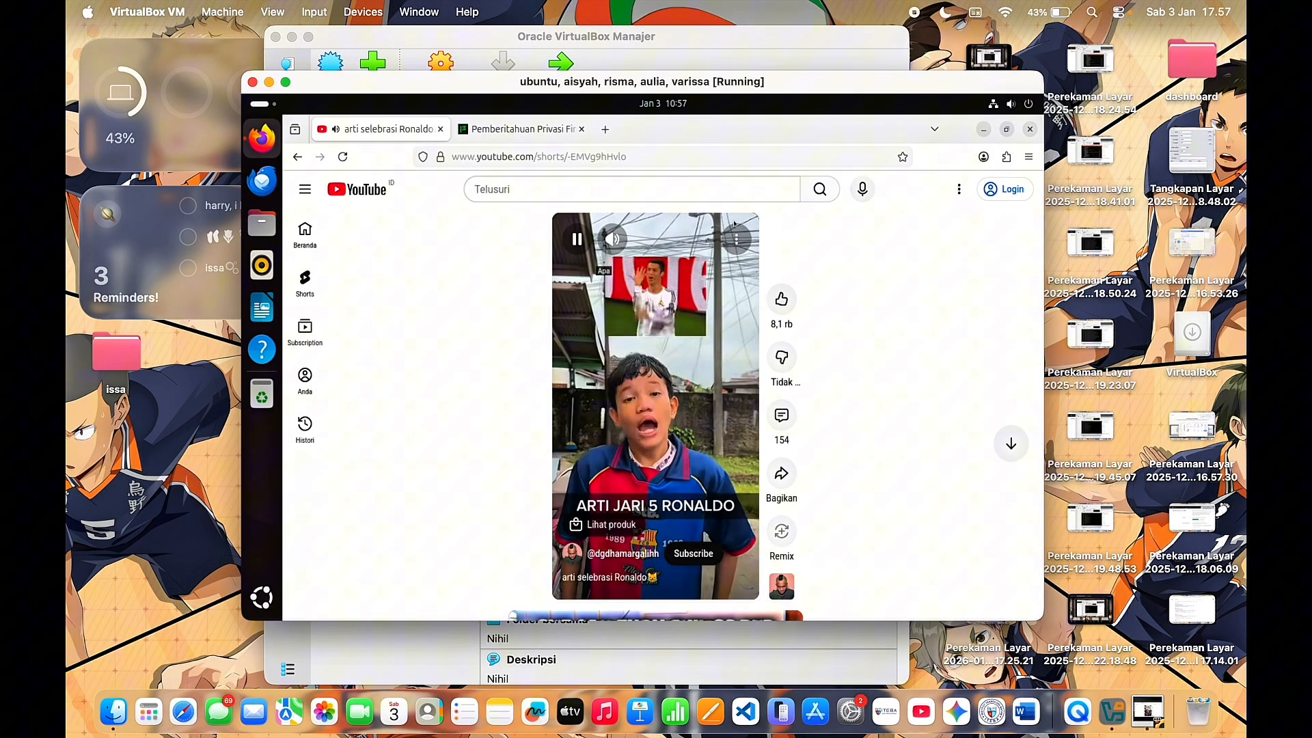
click(1028, 129)
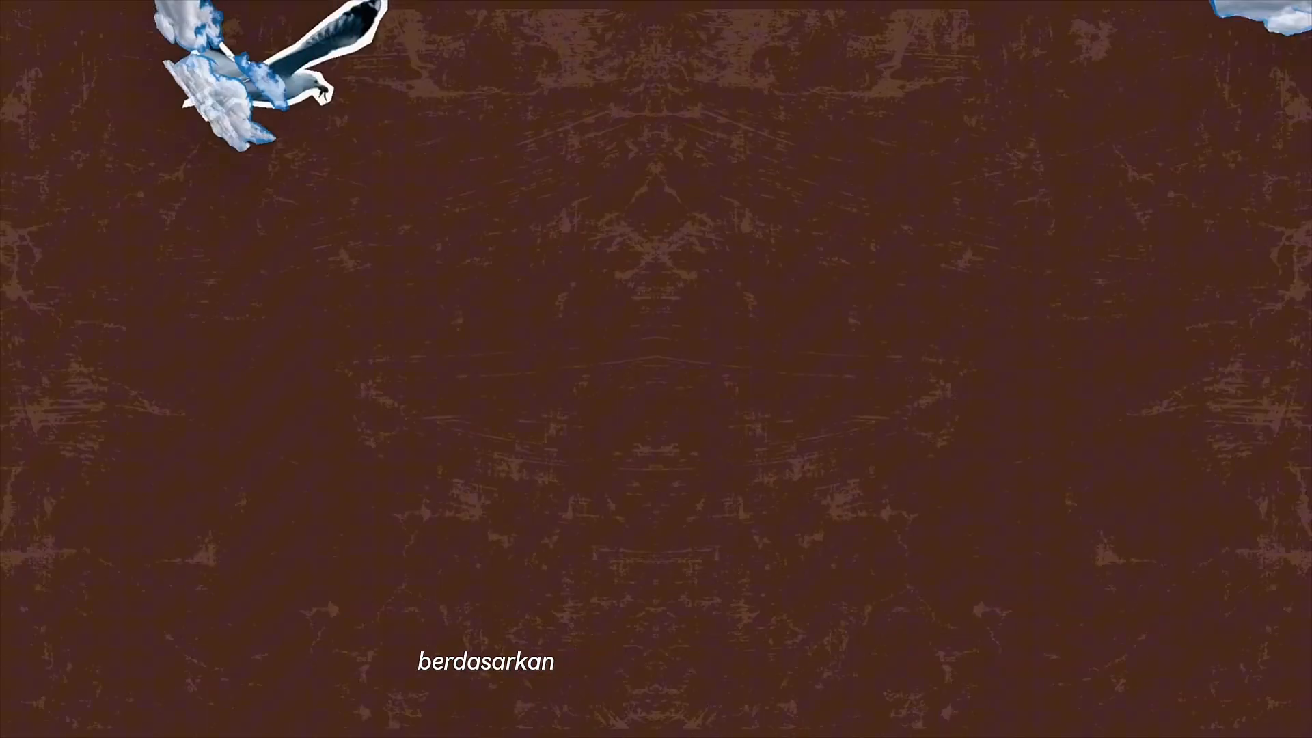